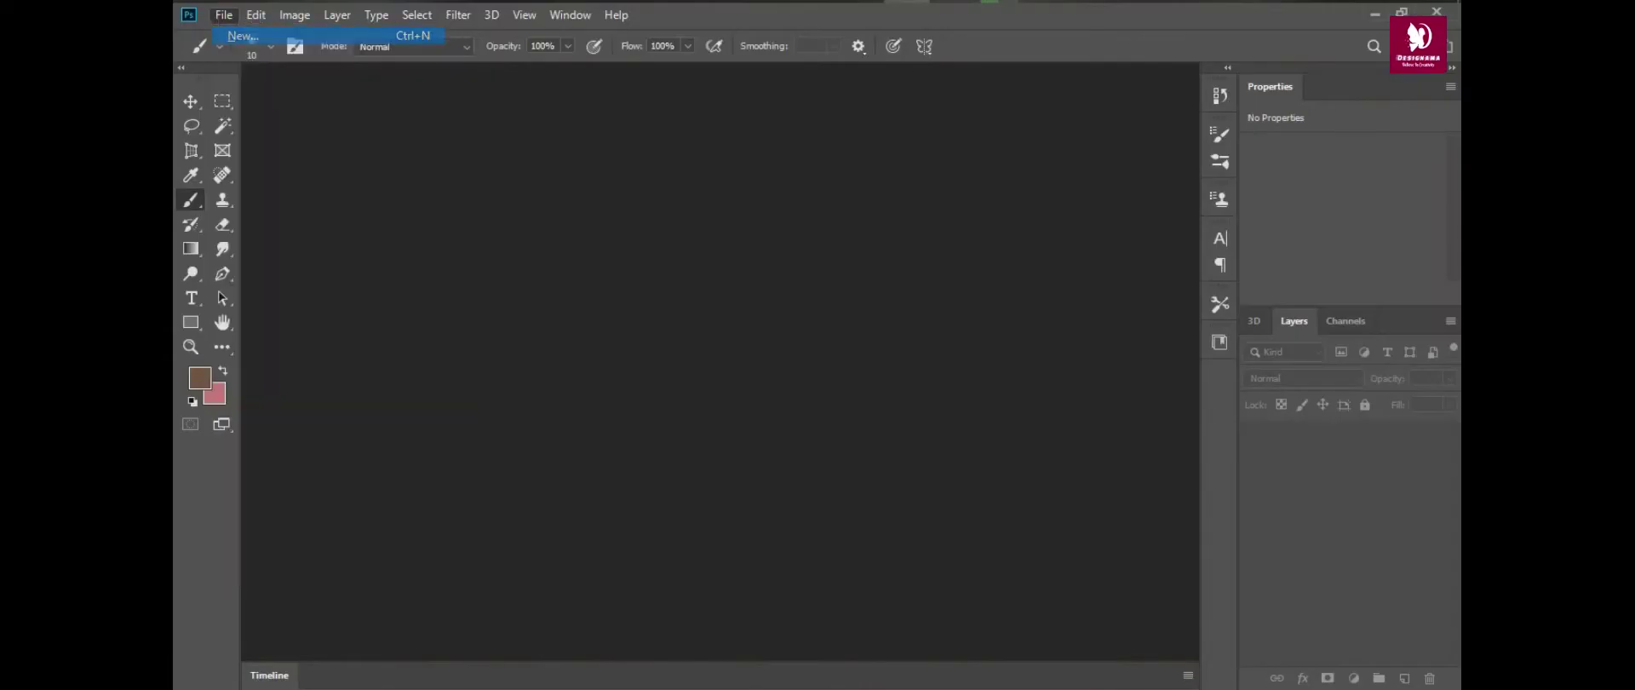
Create a white 2400 × 2000 px, 300 ppi document named 'Mandala Design'
type("Mandala Design")
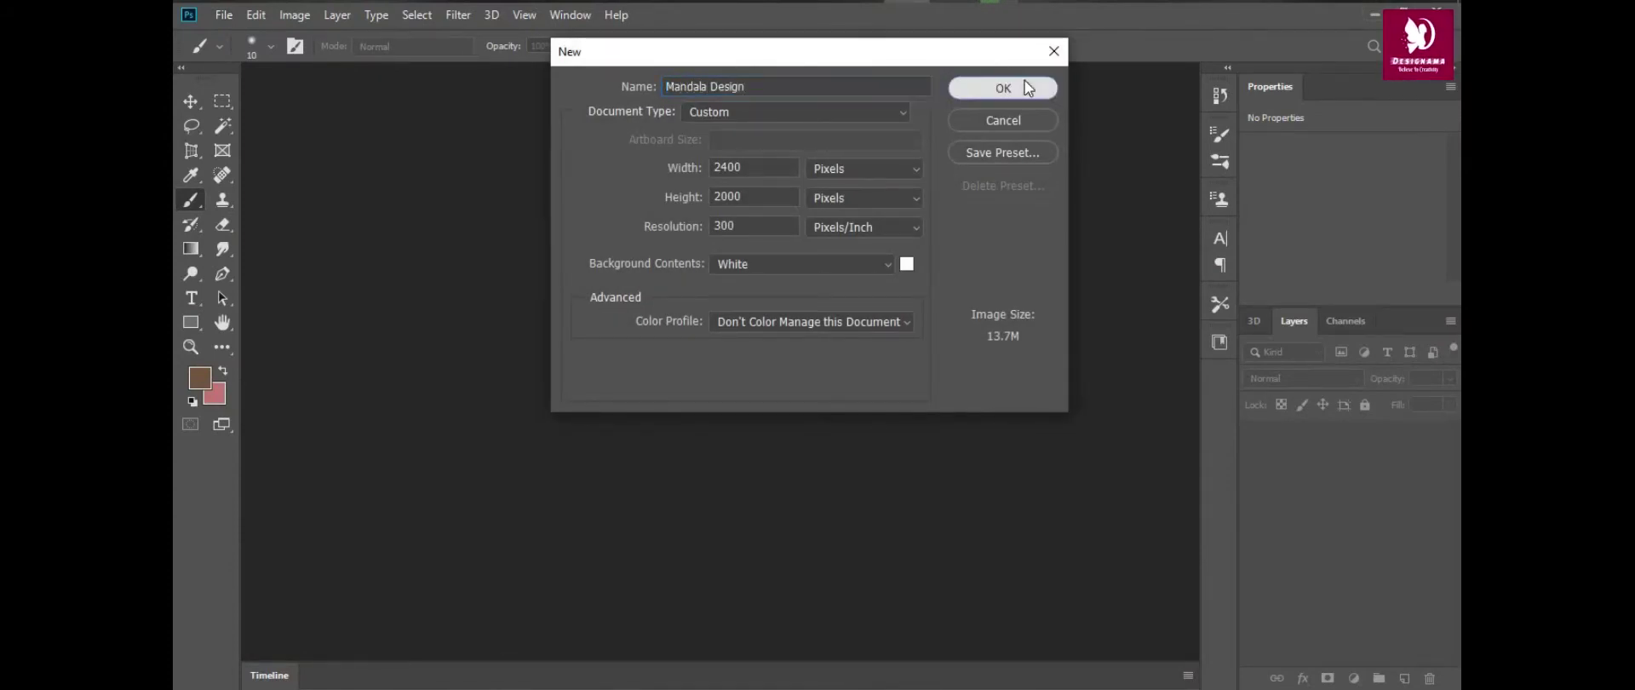
left_click(1024, 82)
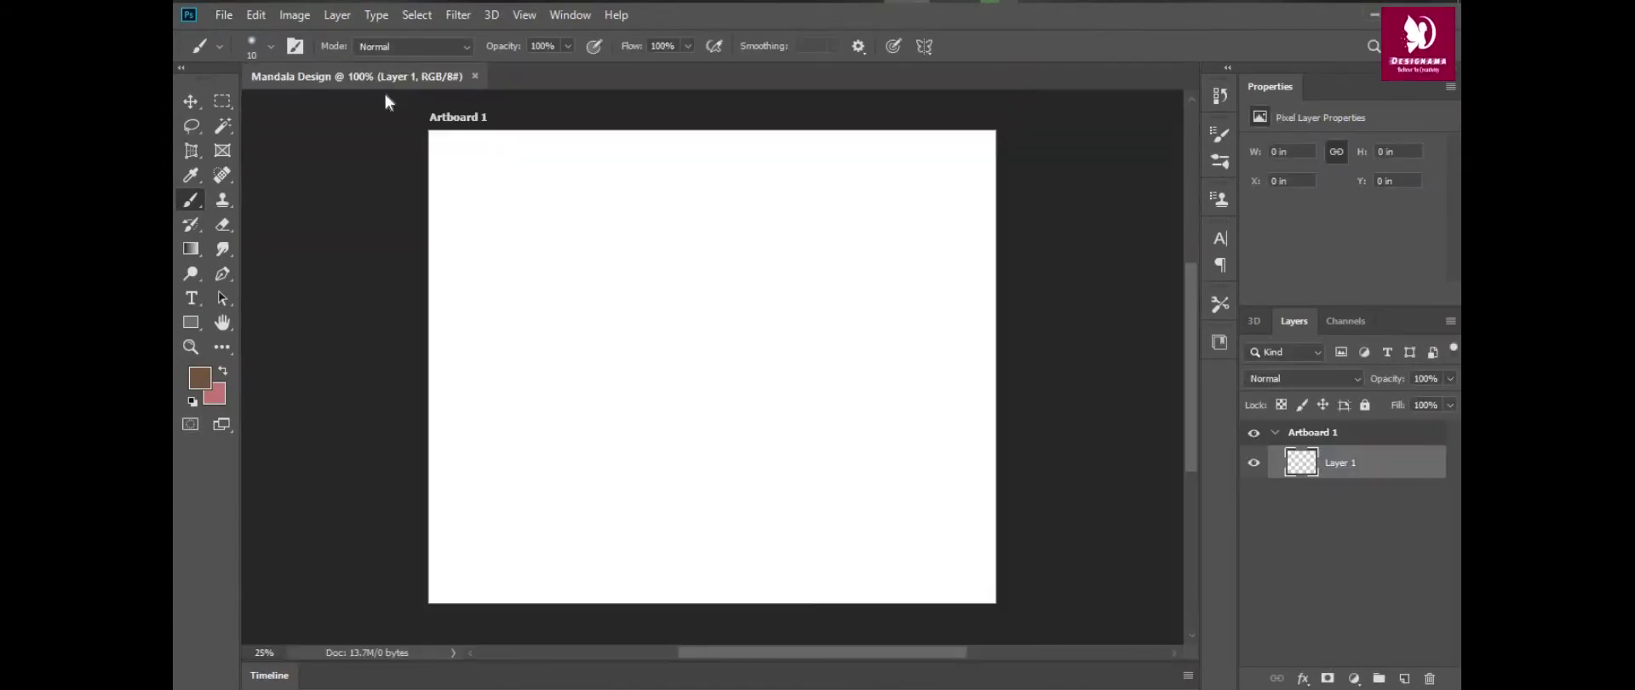
Turn on Mandala paint symmetry with 9 segments, with its guide centred on Artboard 1
left_click(925, 46)
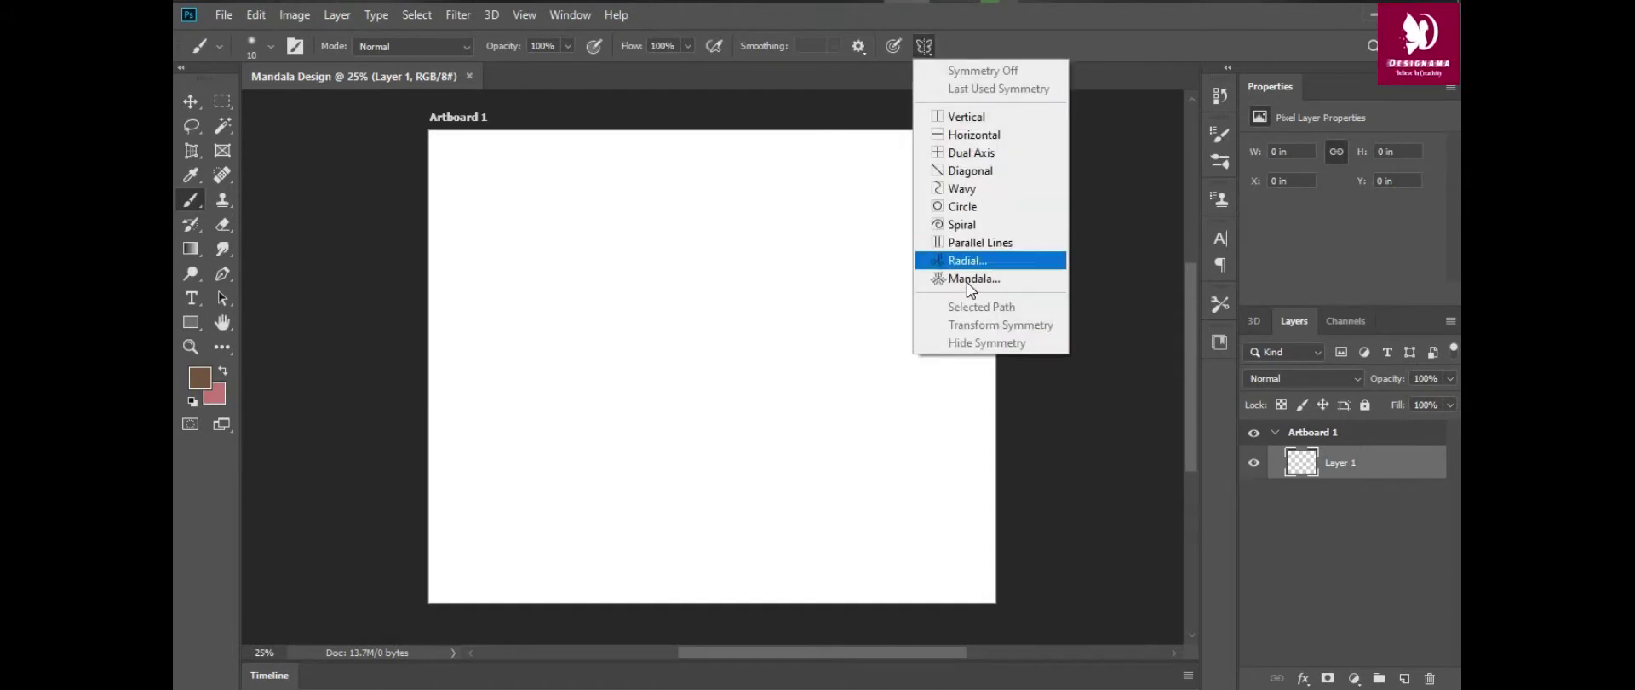
left_click(967, 283)
type("9")
key("Return")
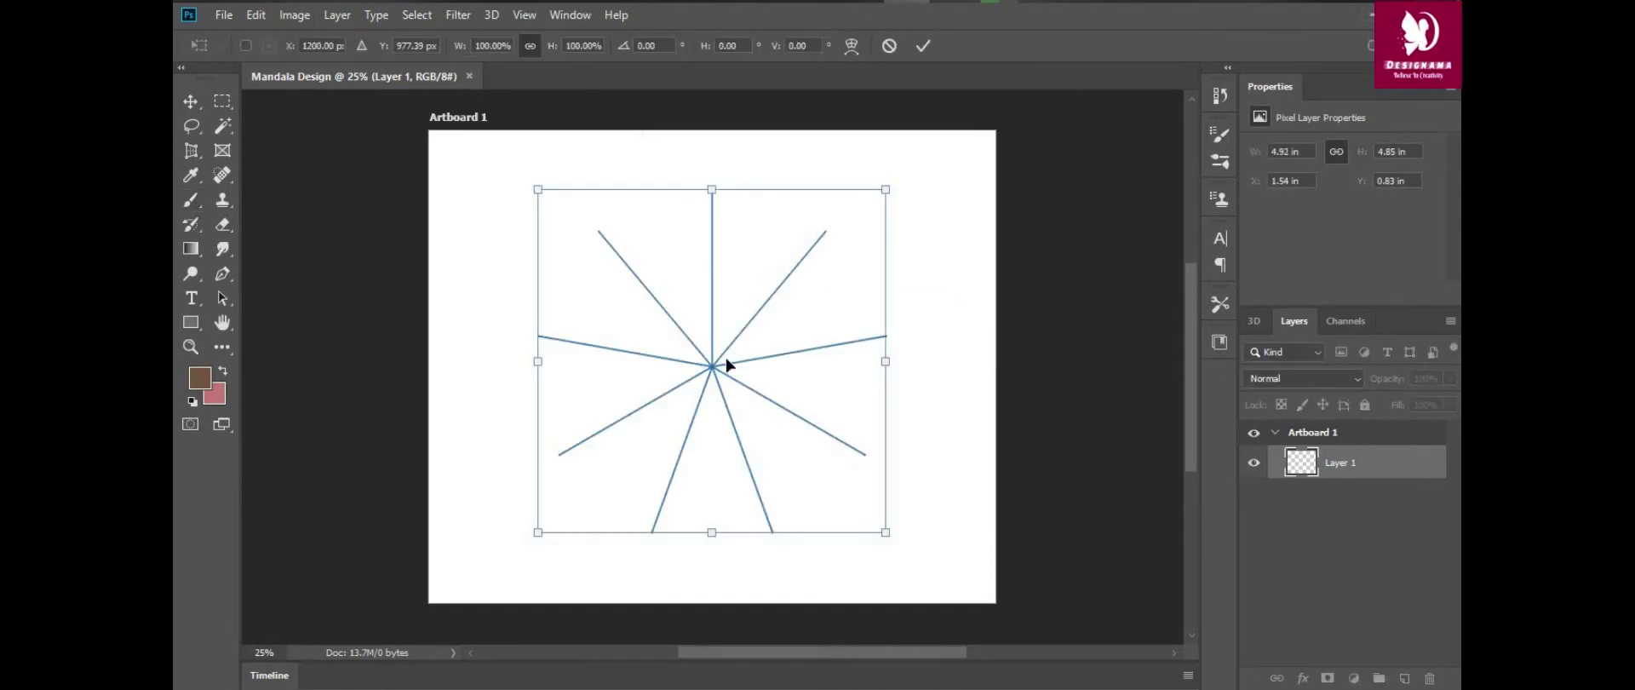
left_click_drag(709, 375, 708, 371)
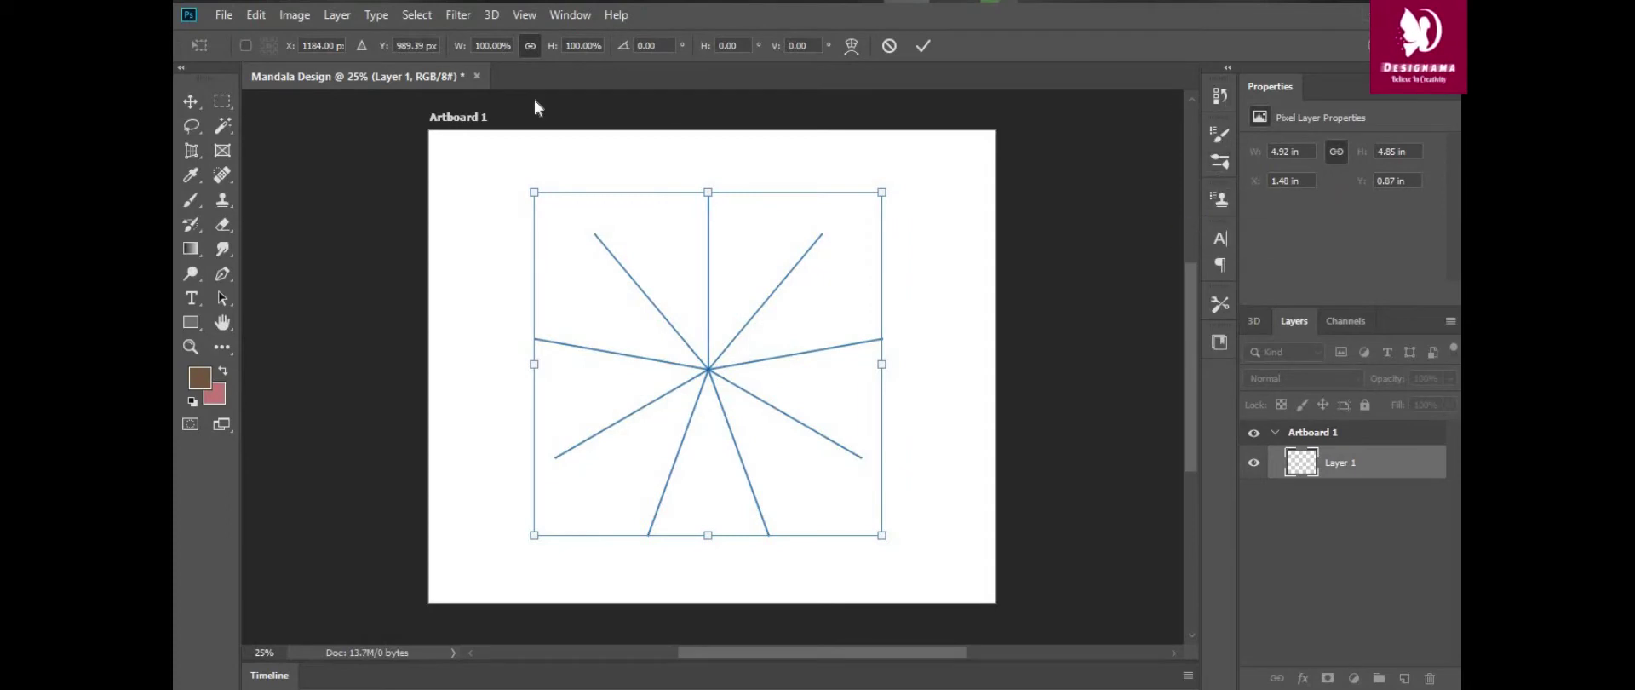
left_click(337, 15)
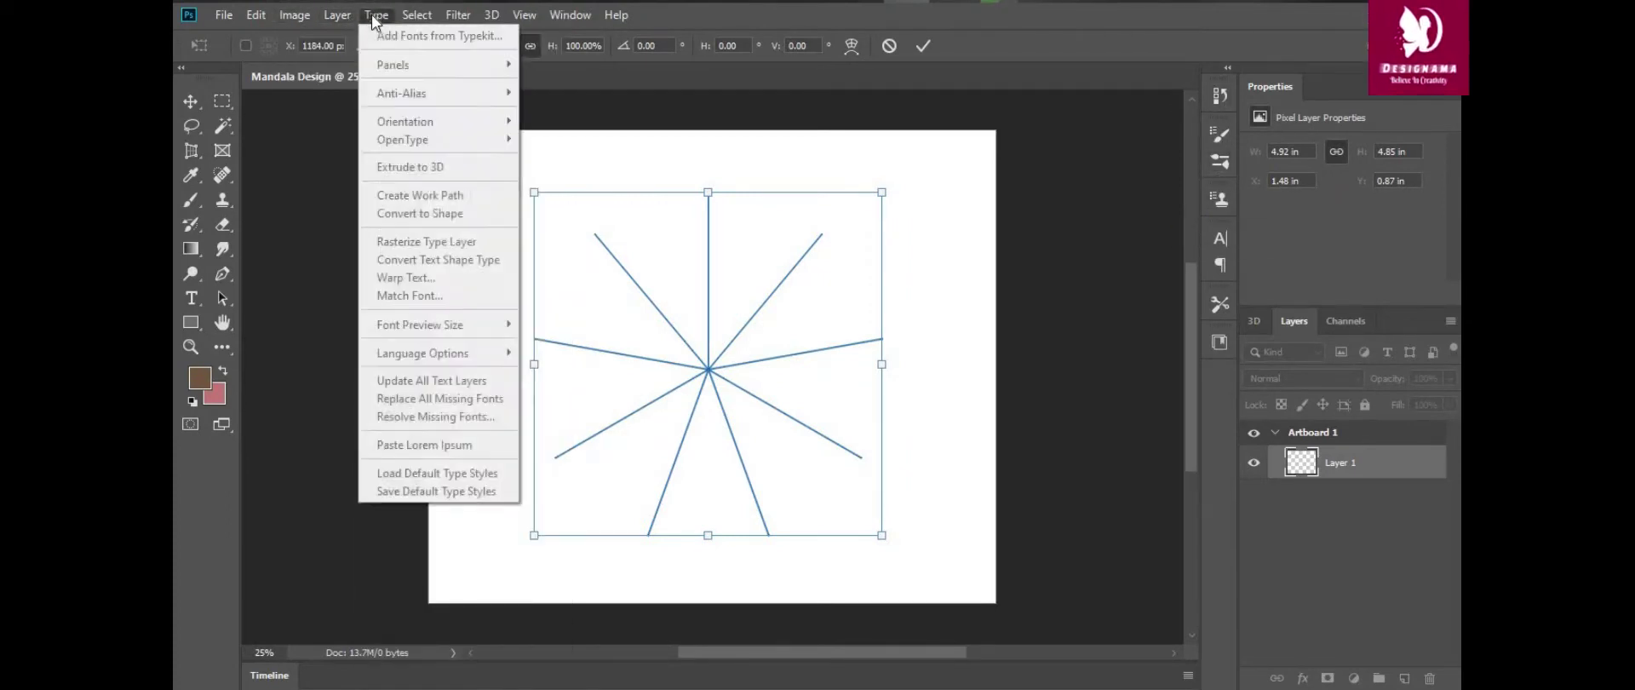
left_click(1313, 473)
Paint a symmetrical star at the mandala centre, ringed by dashes
key("b")
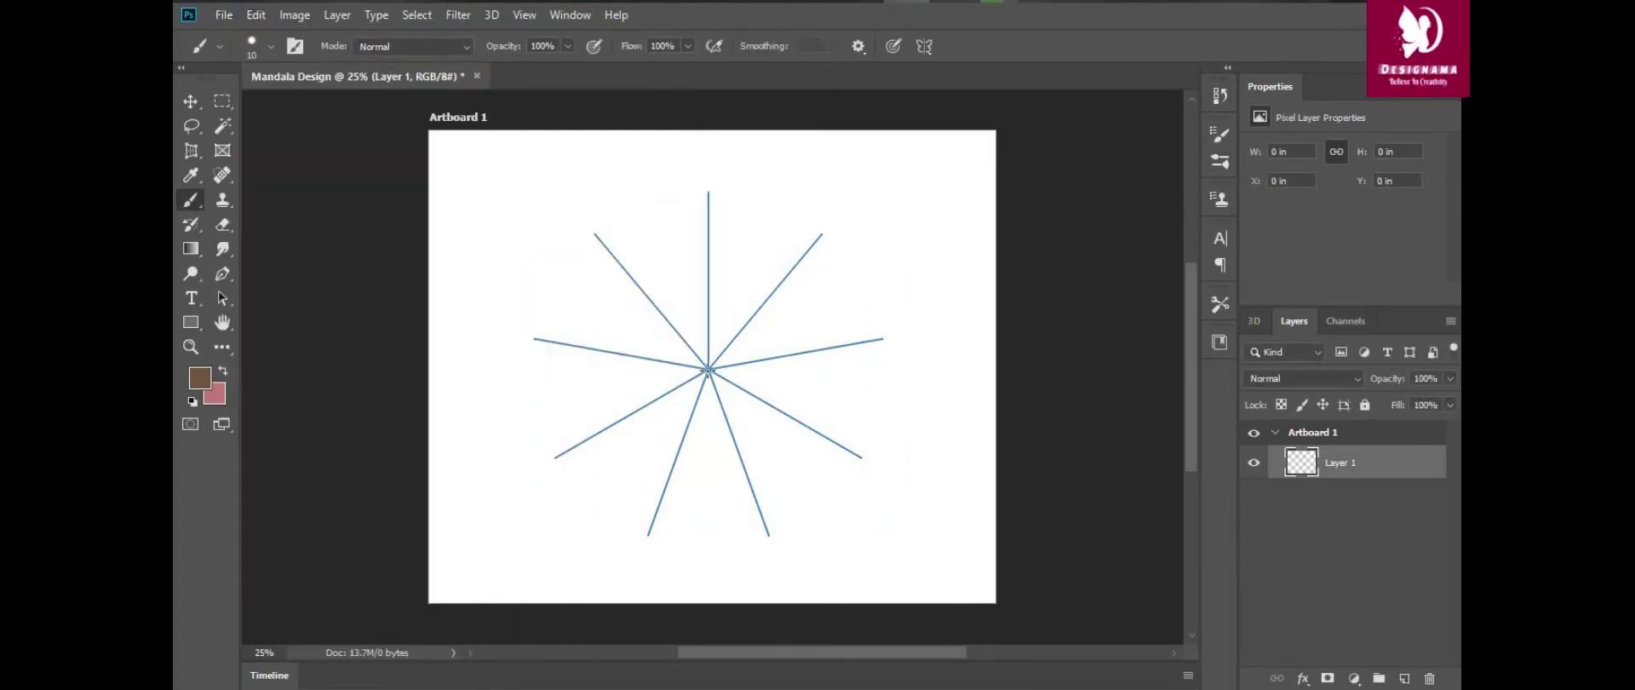
left_click_drag(708, 369, 694, 353)
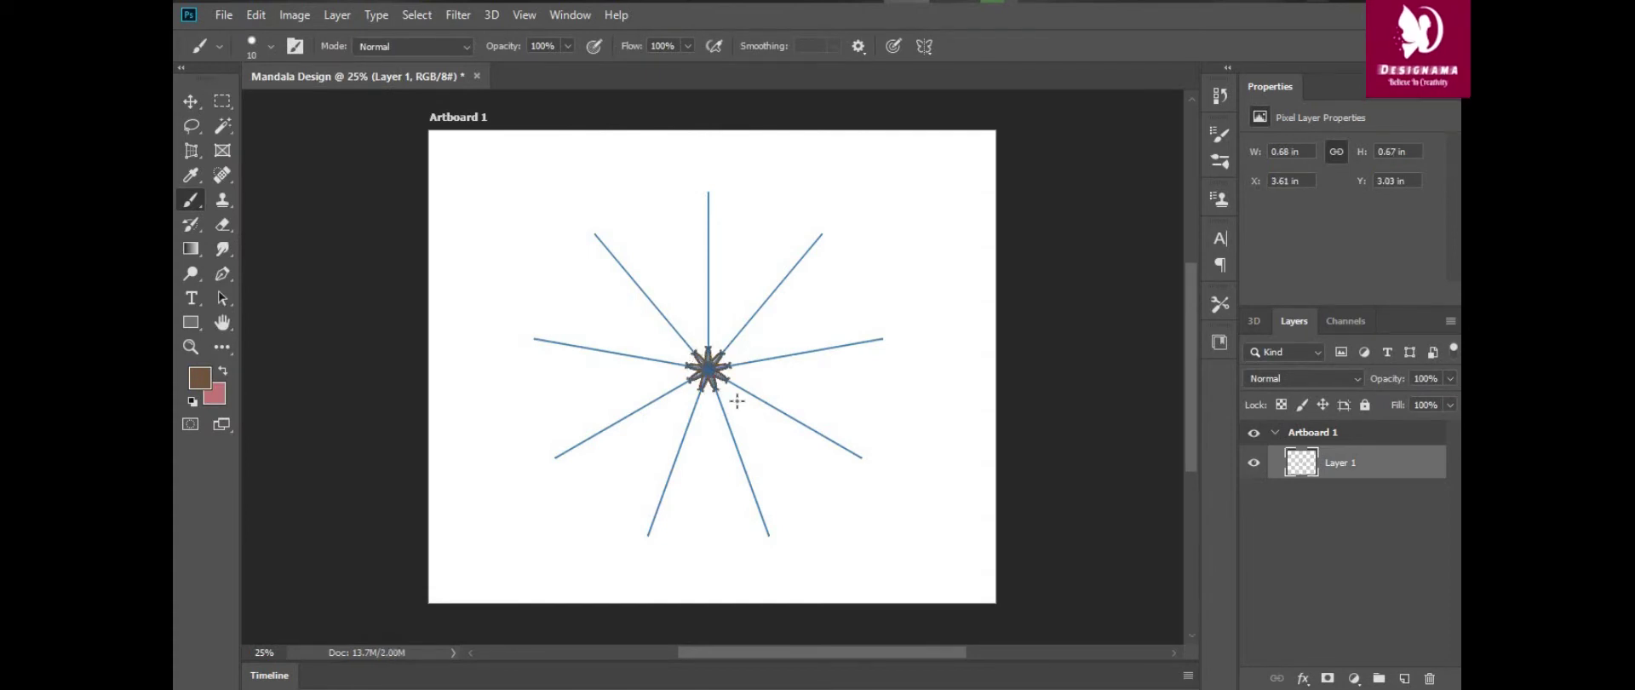
key("ctrl+plus")
left_click_drag(687, 344, 643, 294)
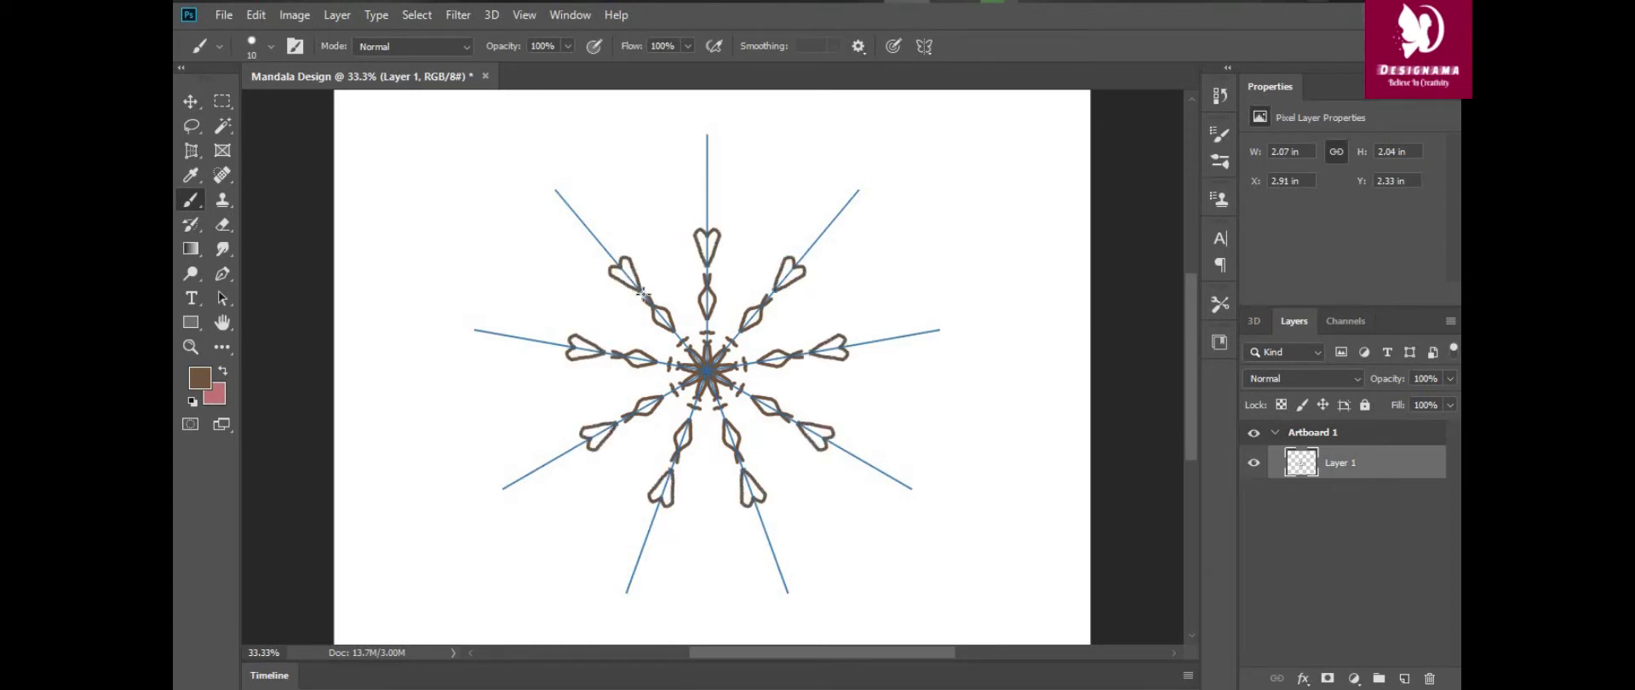
Add heart-shaped petals, a scalloped border and rows of small dots between the petals
mouse_move(605, 247)
left_mouse_down()
mouse_move(581, 258)
mouse_move(639, 293)
mouse_move(628, 324)
left_mouse_up()
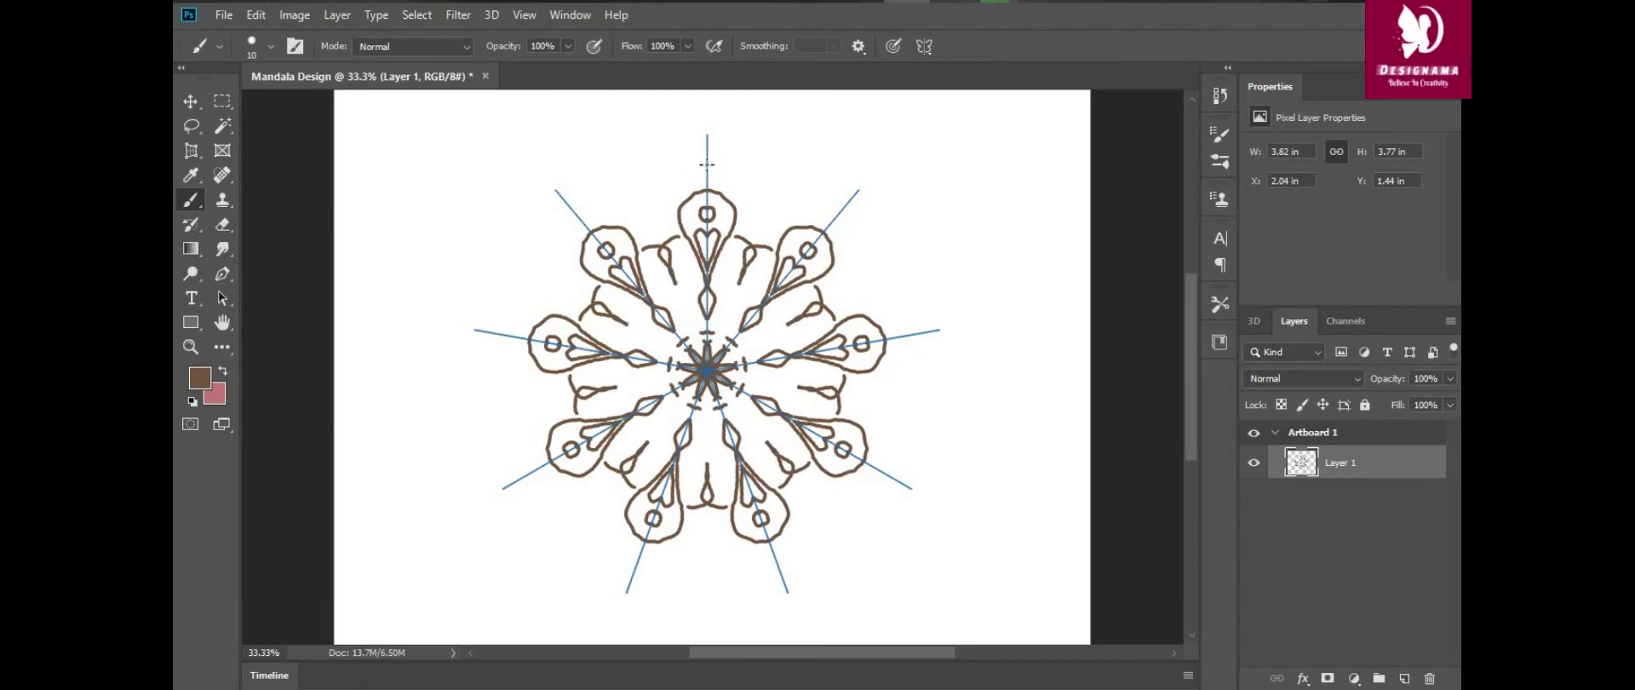
mouse_move(705, 162)
left_mouse_down()
mouse_move(637, 171)
mouse_move(615, 120)
left_mouse_up()
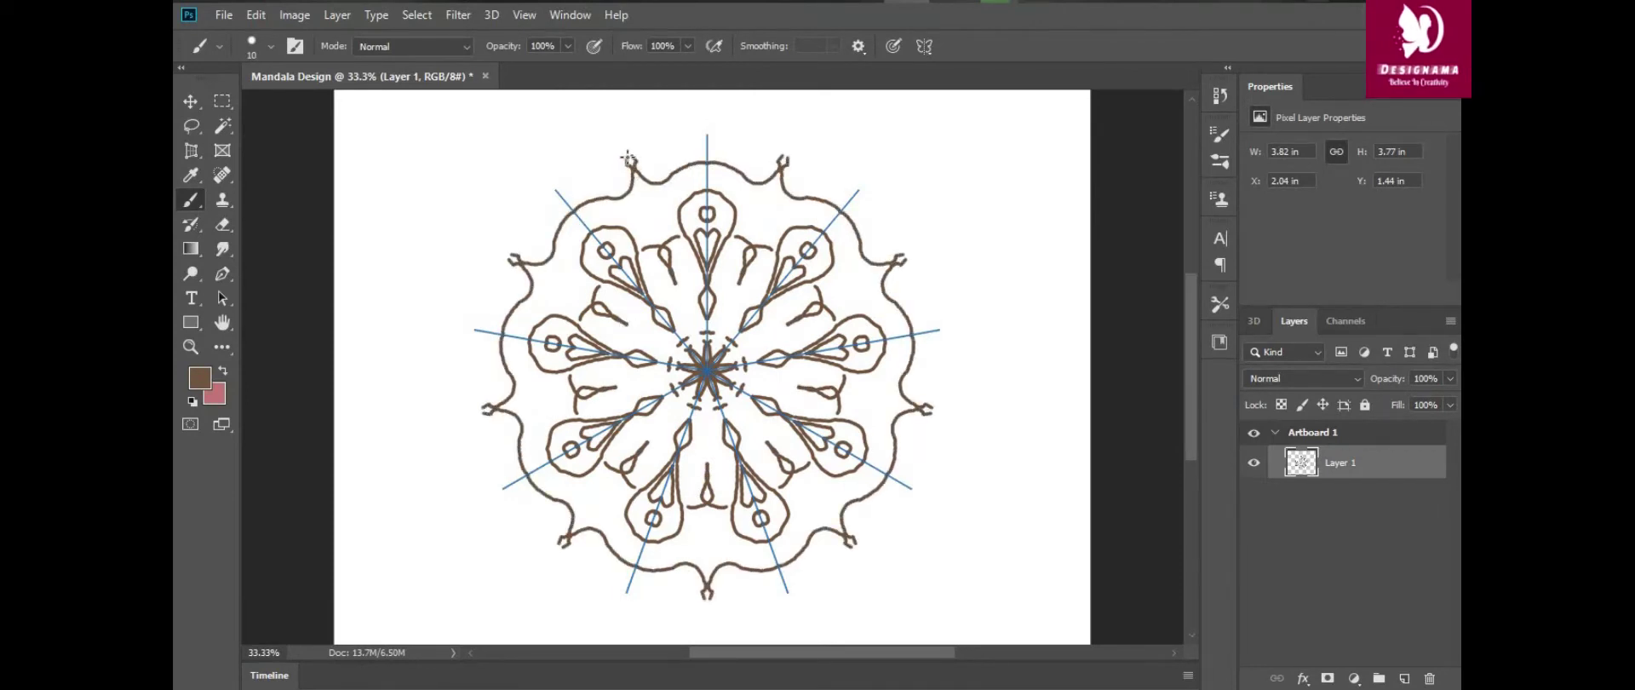
left_click(532, 270)
left_click(571, 293)
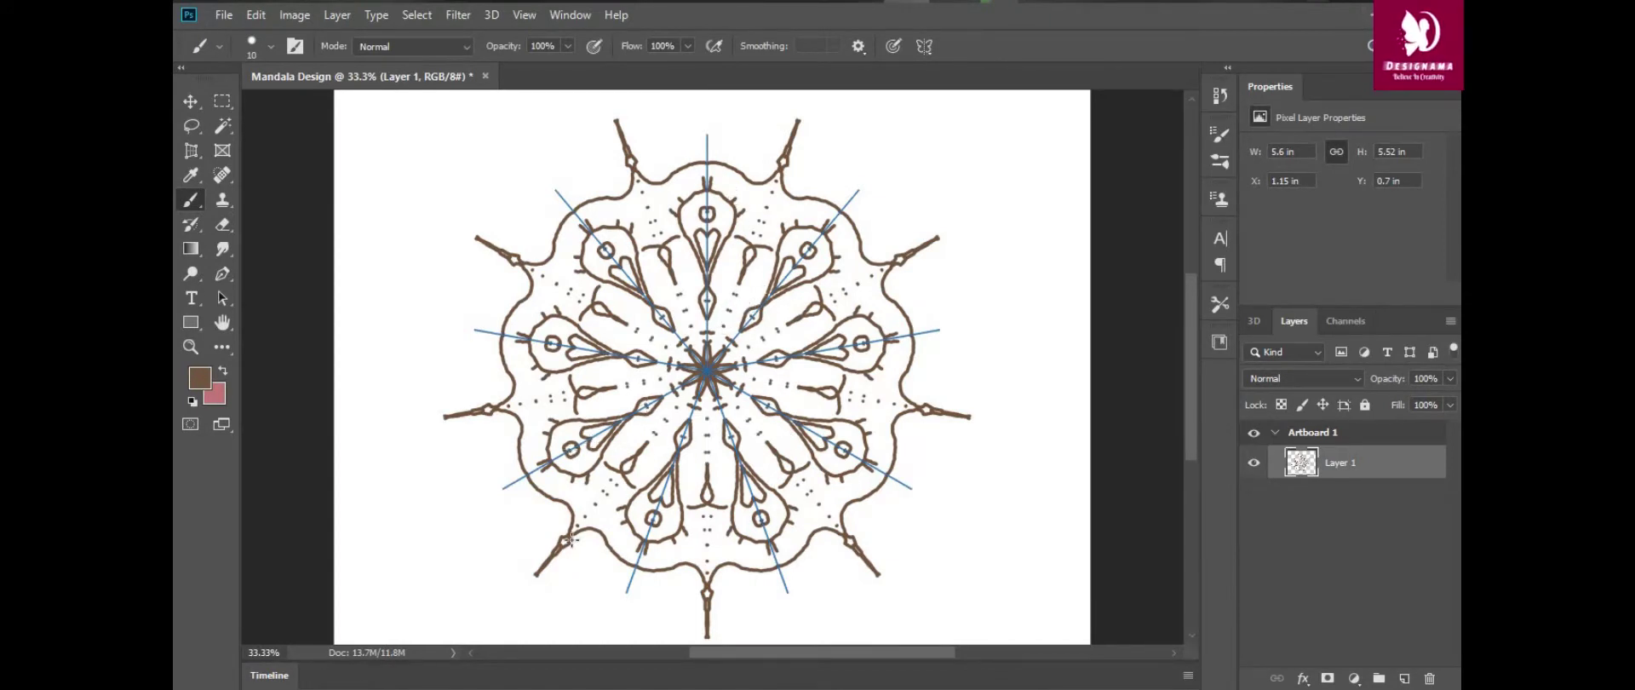
Add dotted extensions past the spike tips, marks around the centre and a zigzag border edge
left_click_drag(475, 236, 461, 228)
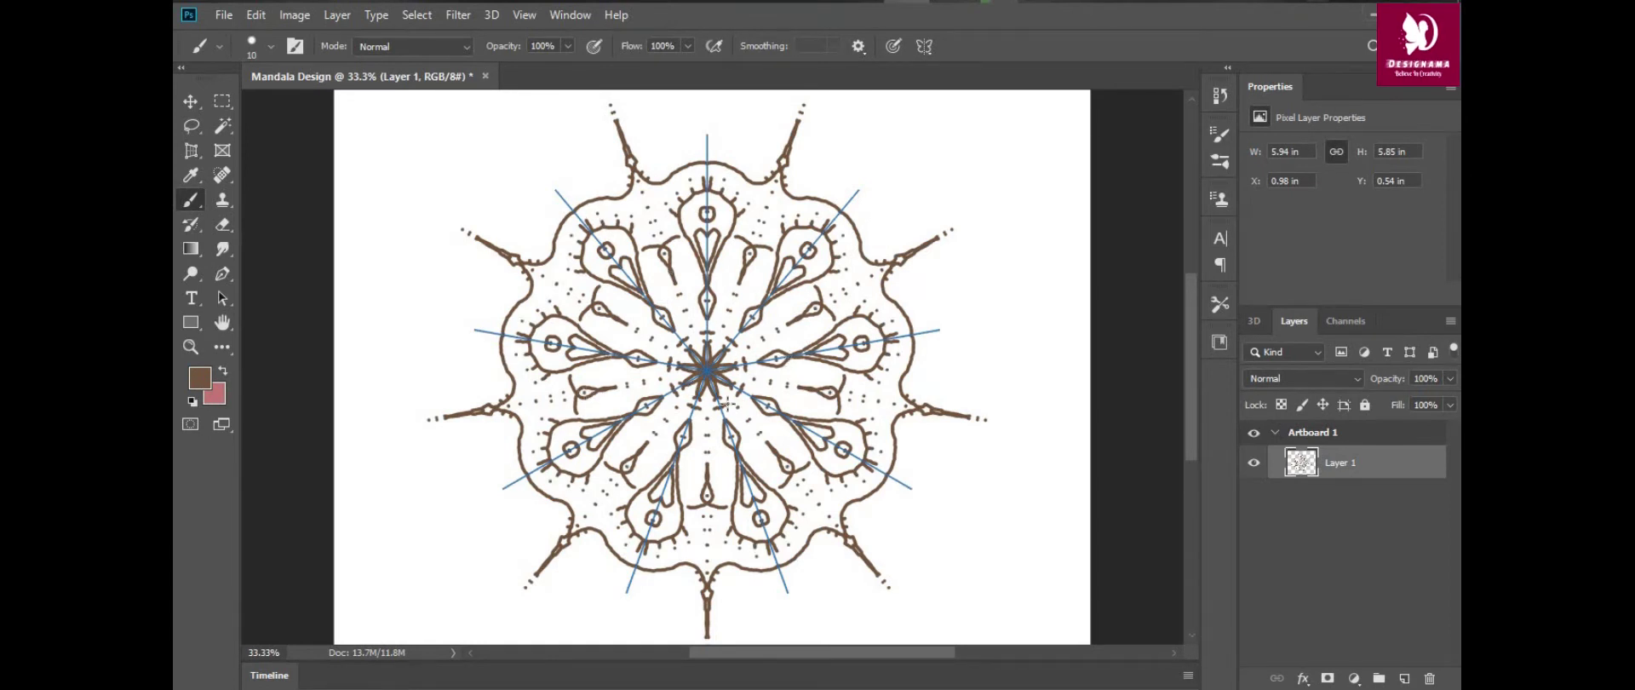
left_click(671, 389)
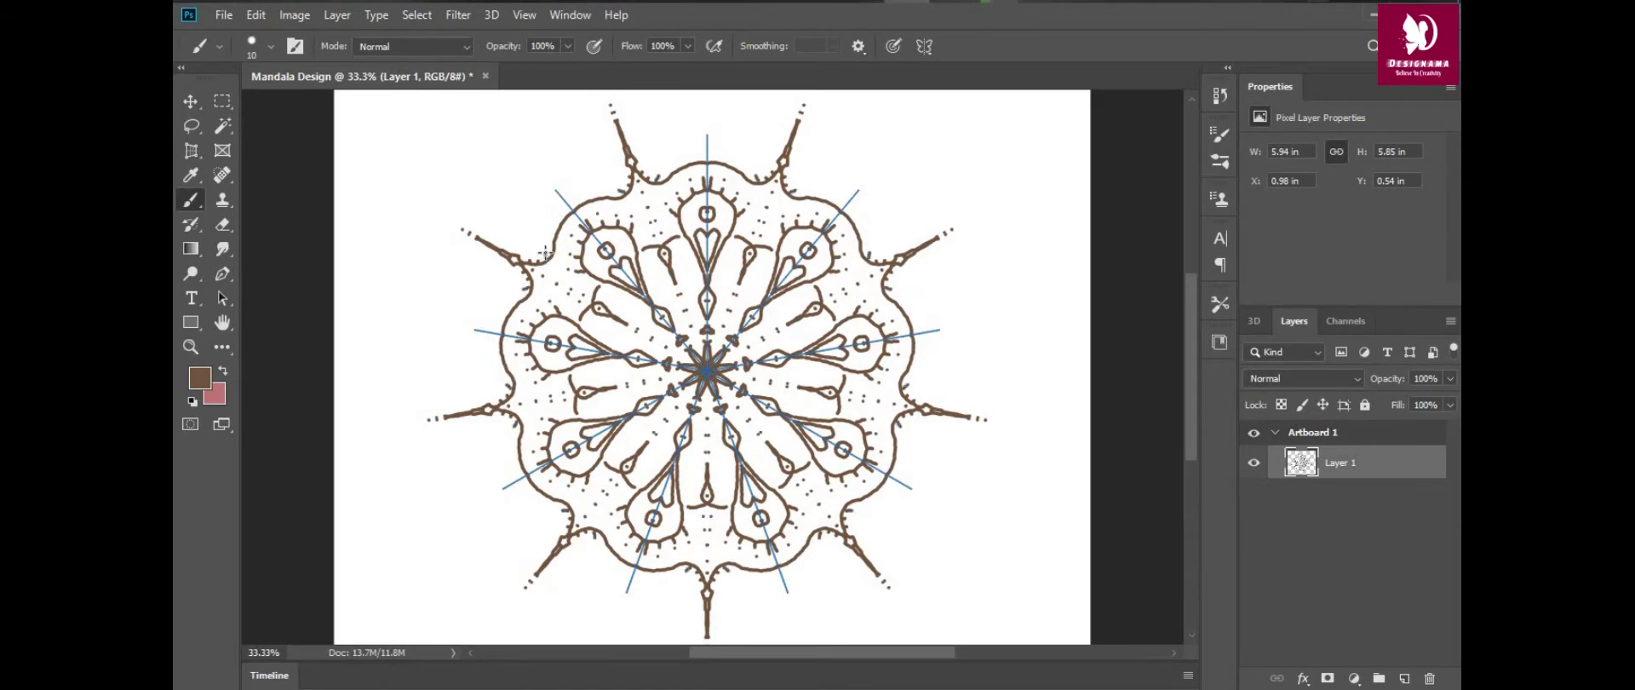
left_click_drag(546, 235, 579, 202)
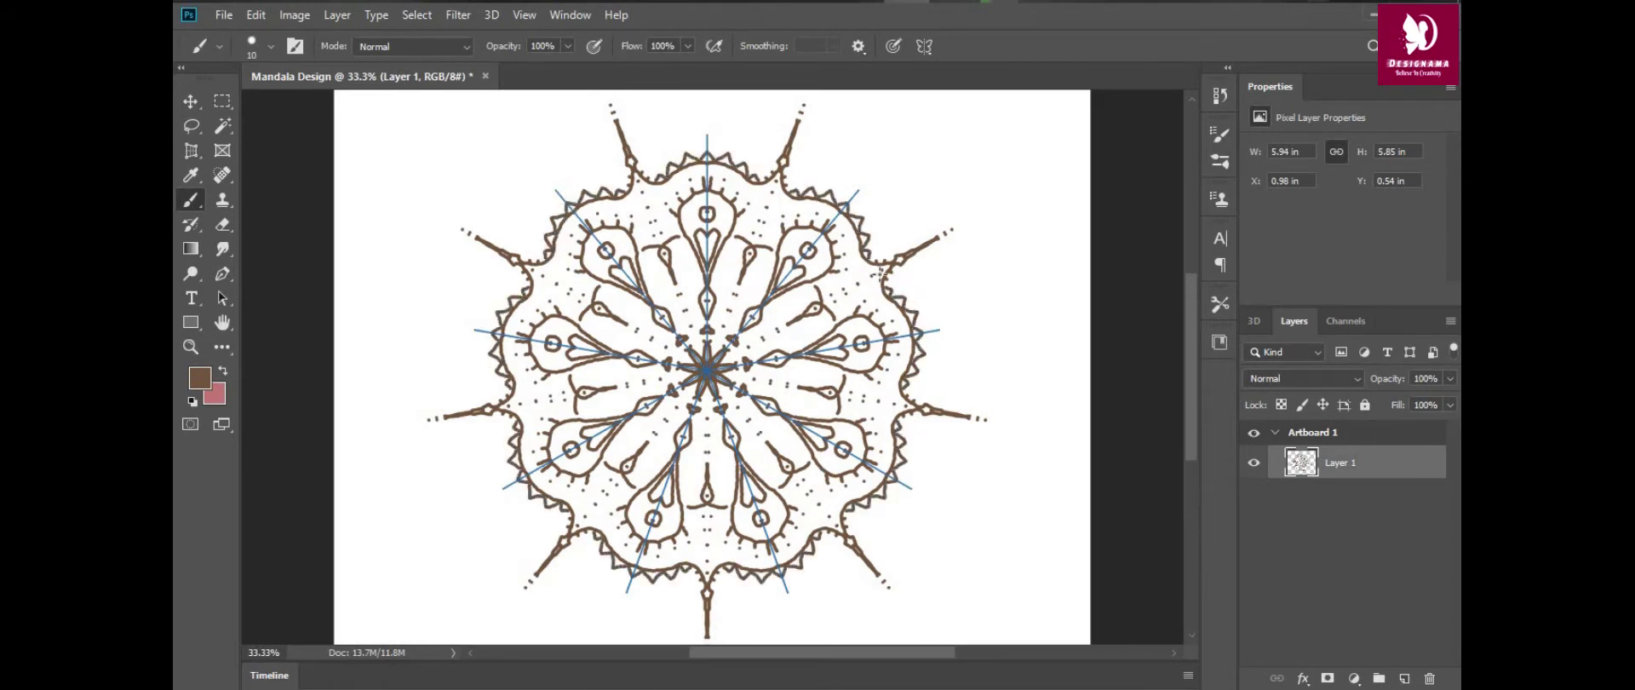
Paint a bumpy petal outline, radial spikes and bud motifs, then move the mandala down
left_click_drag(866, 307, 807, 356)
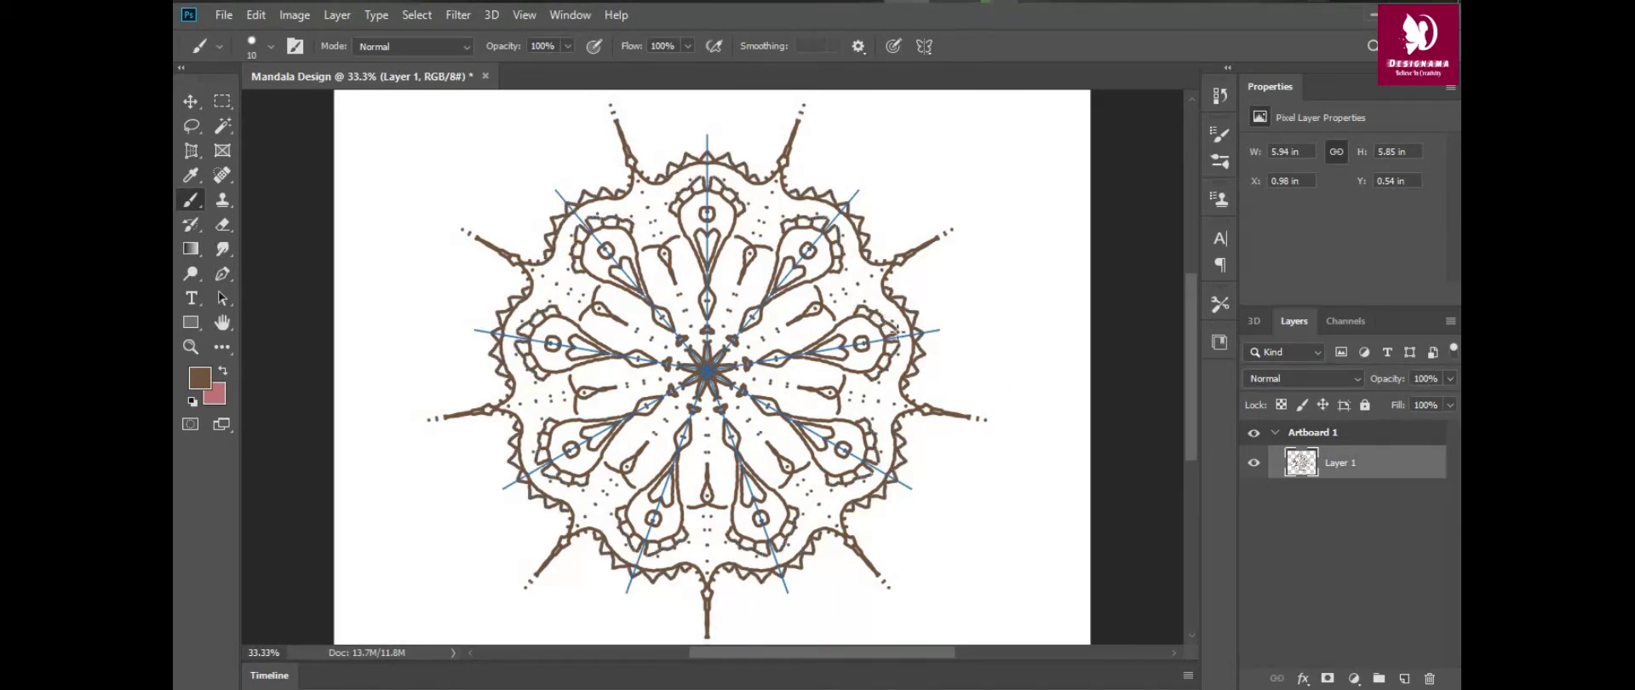
left_click_drag(656, 237, 634, 175)
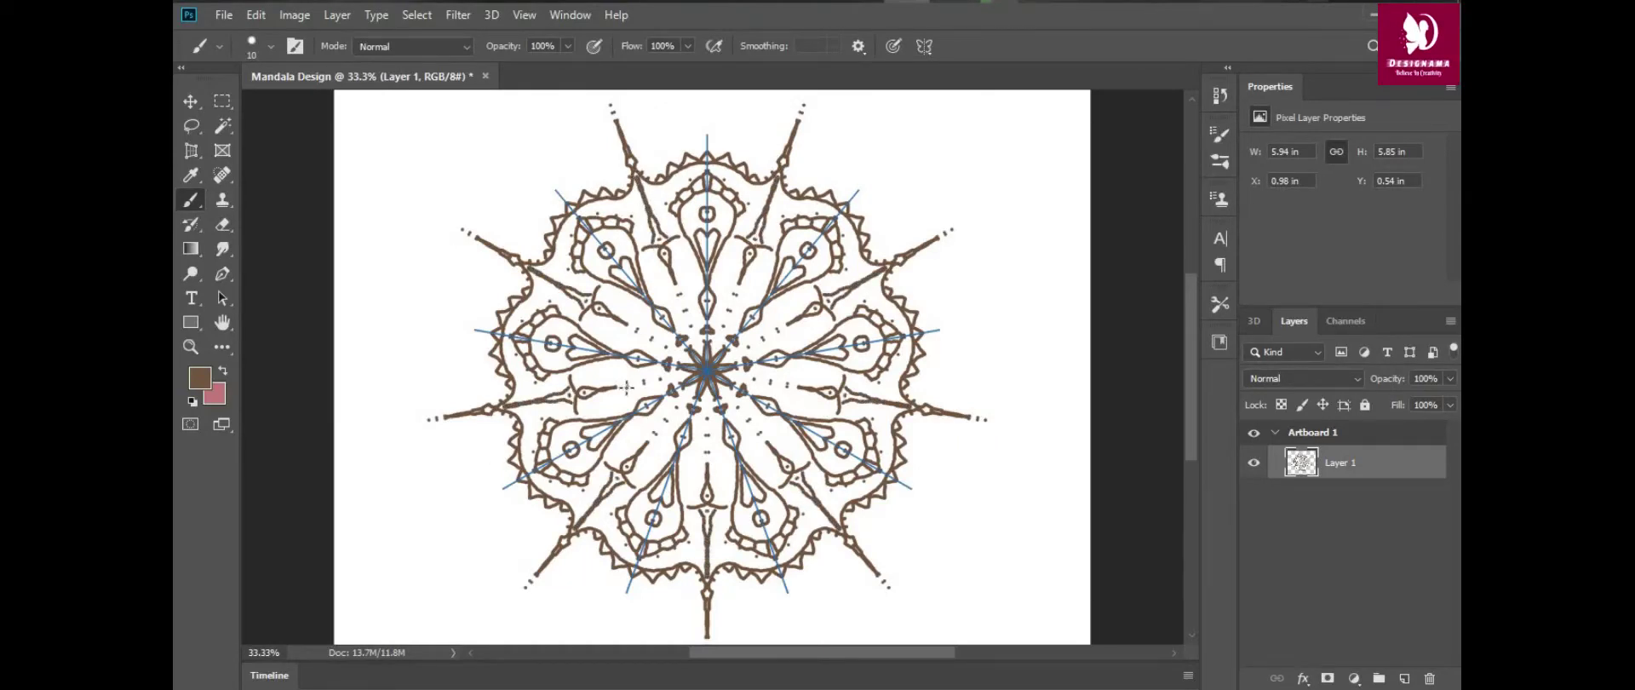
left_click_drag(644, 252, 694, 329)
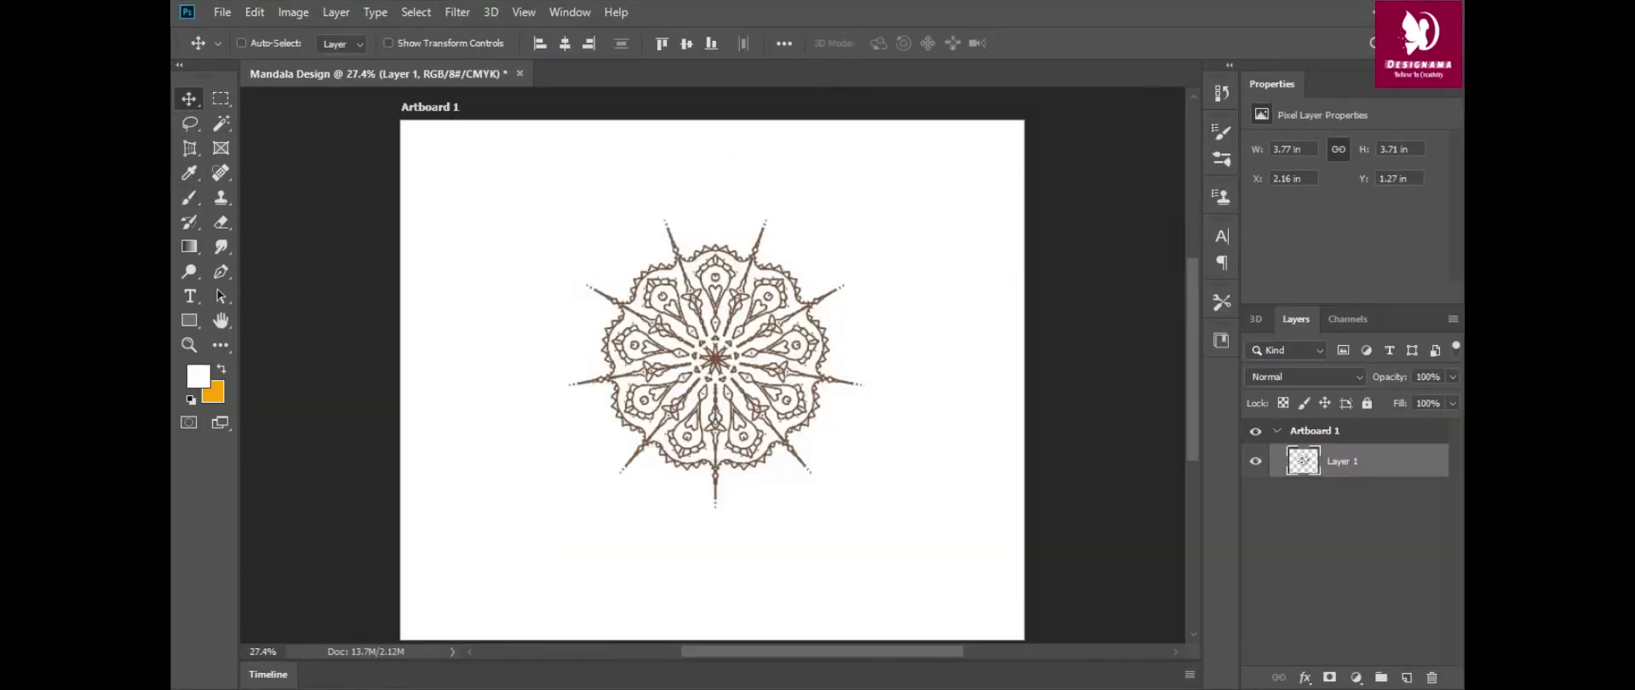
left_click_drag(710, 396, 710, 422)
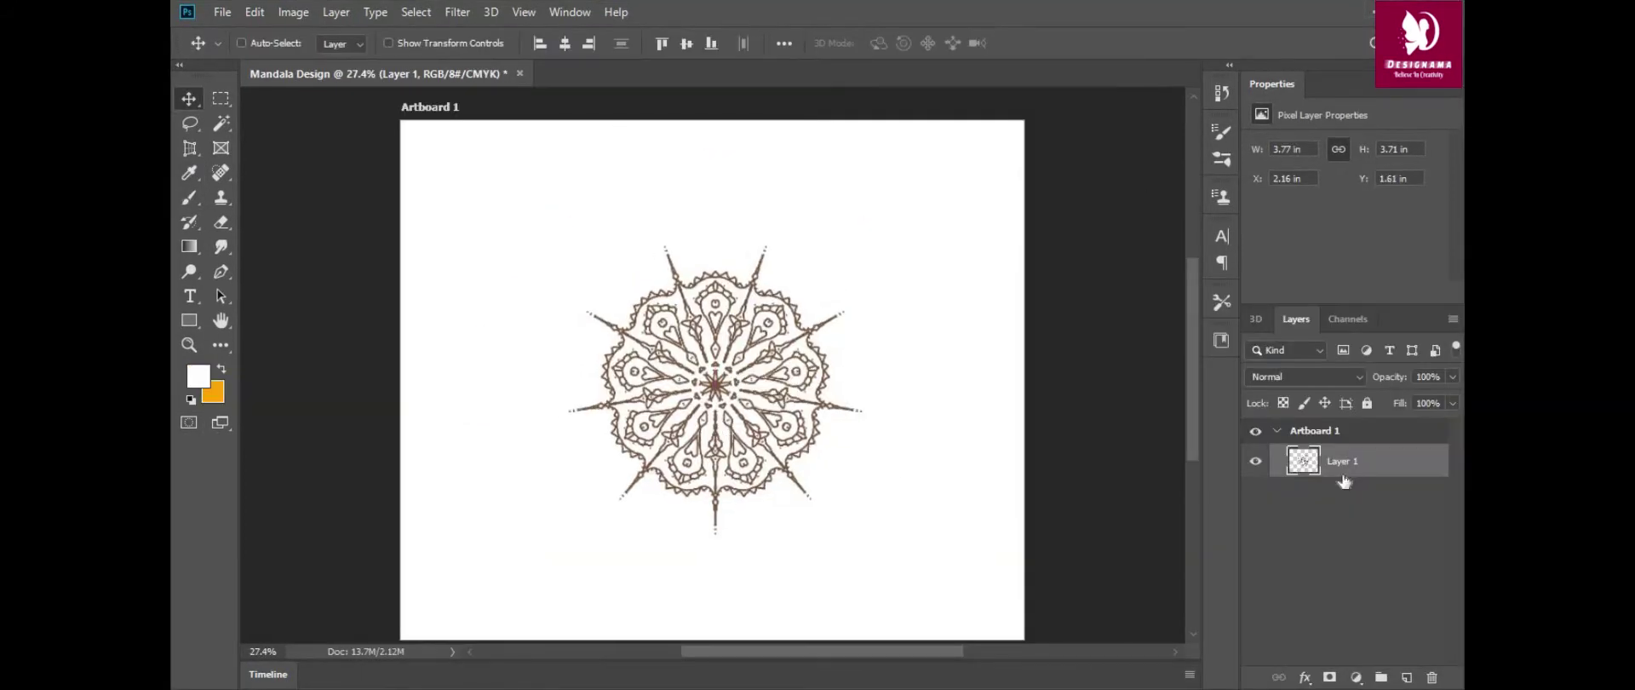
Give Layer 1 a Multiply drop shadow with 59% opacity, 13 px distance and 29 px size
right_click(1344, 481)
left_click(1153, 31)
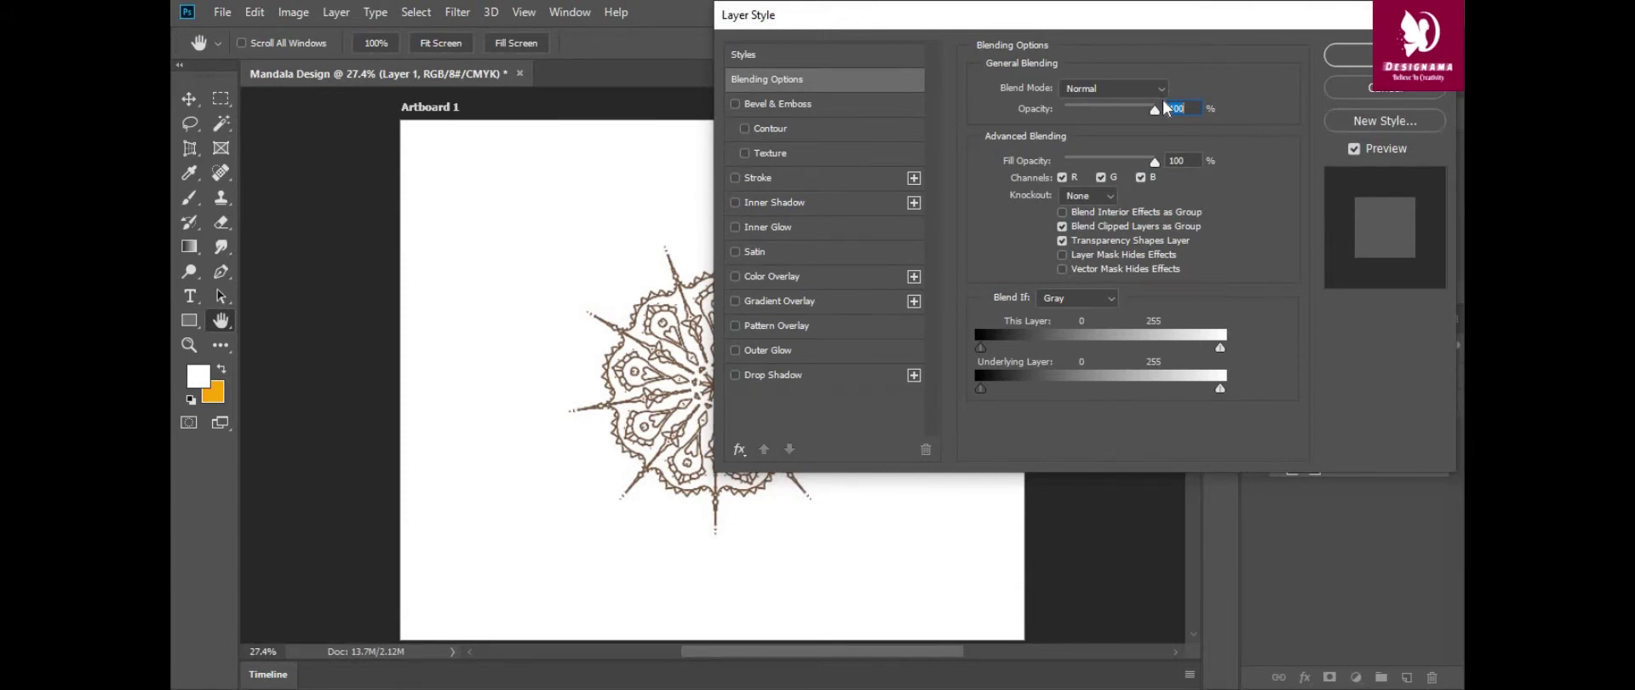
left_click(785, 376)
left_click_drag(1158, 116, 1105, 128)
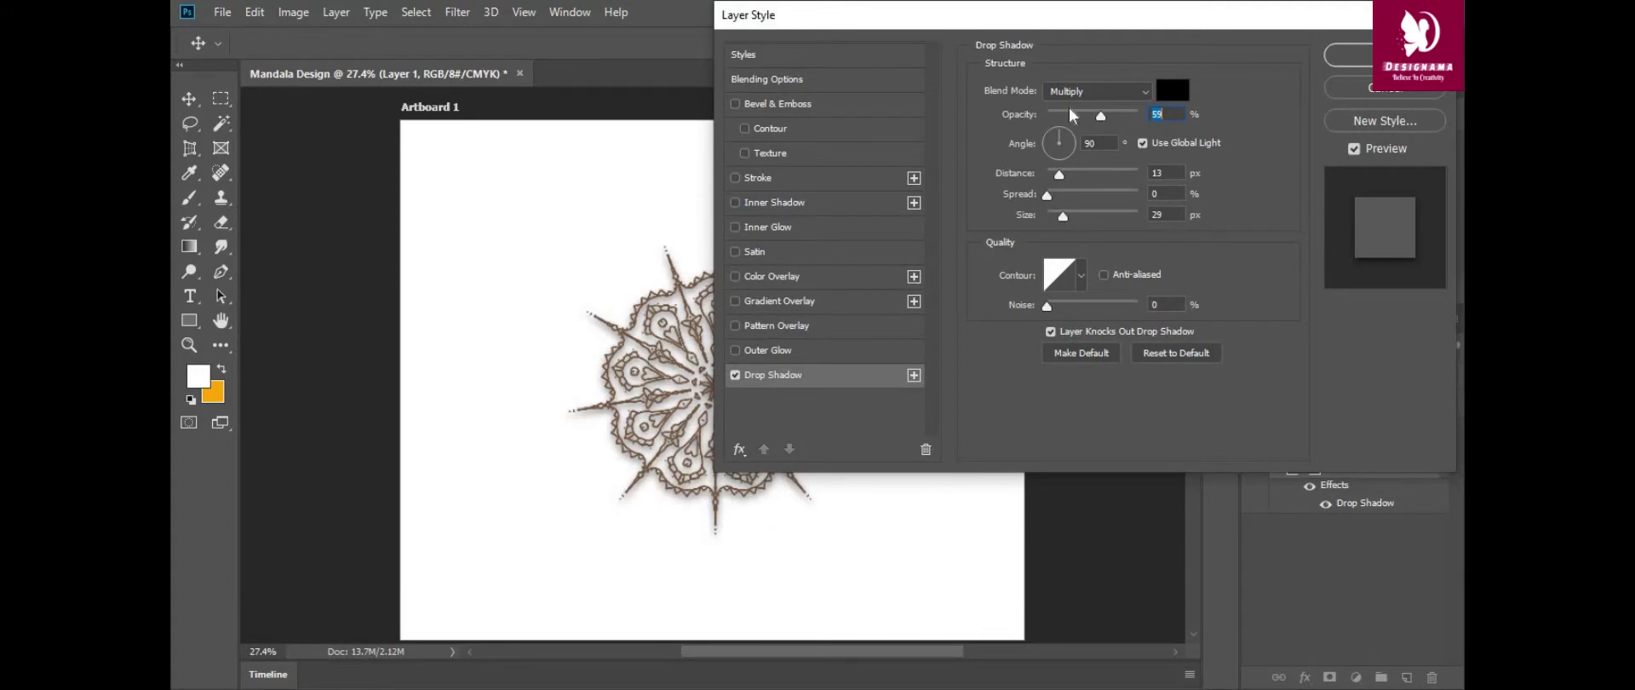
Change the drop shadow colour to gold
left_click(1172, 90)
left_click(962, 562)
left_click(1208, 559)
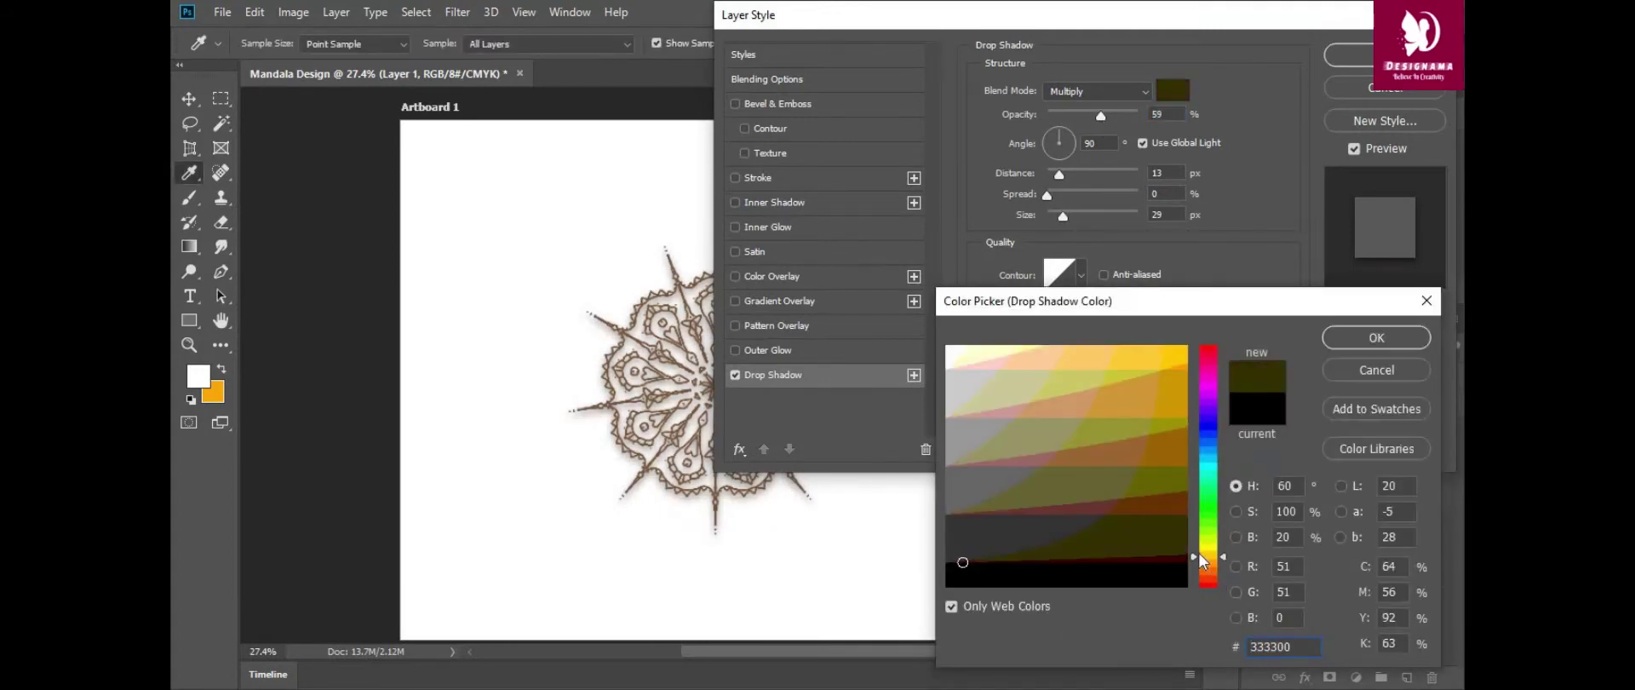
left_click(1131, 386)
left_click(1376, 337)
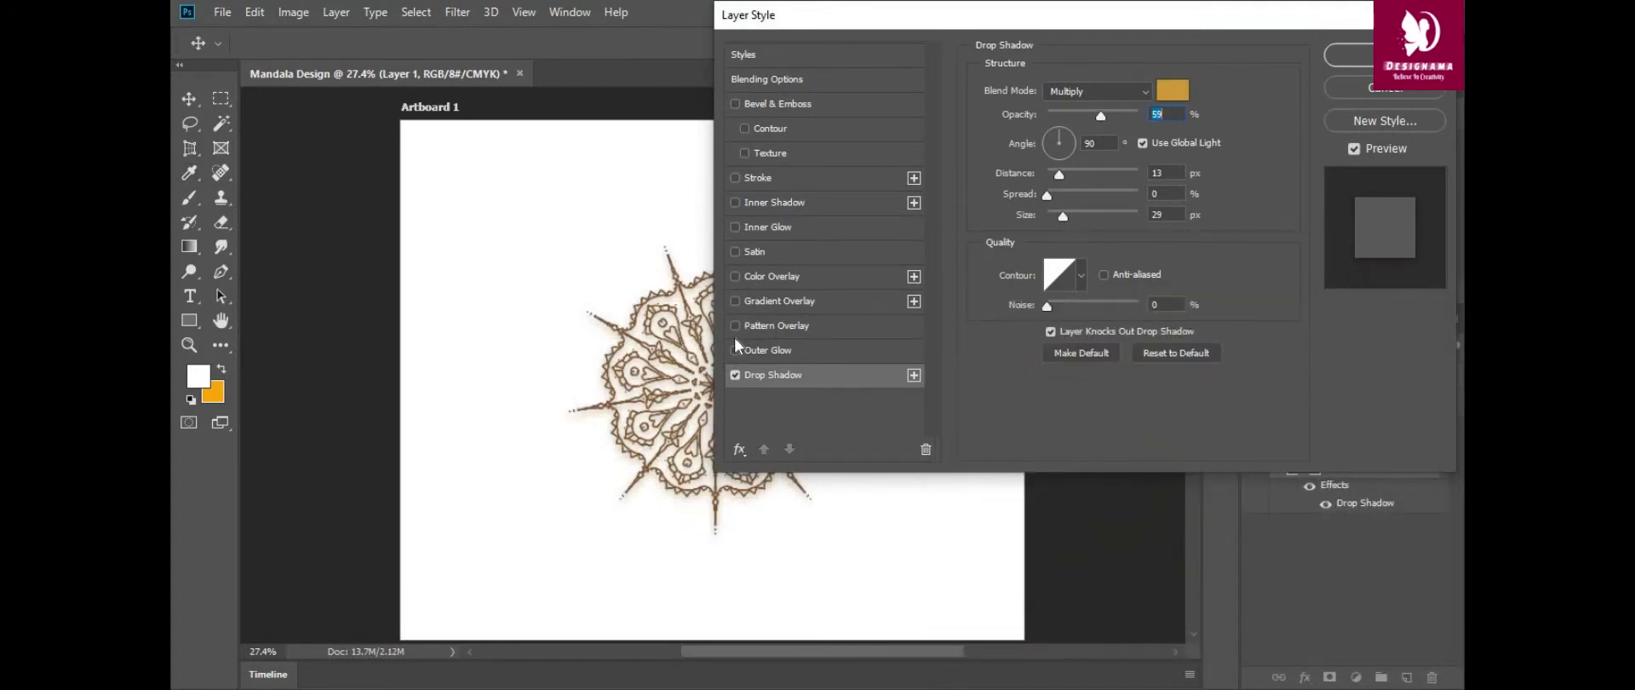
Add an Orange, Yellow, Orange gradient overlay with a bright yellow #ffcc00 middle stop
left_click(913, 301)
left_click(1094, 139)
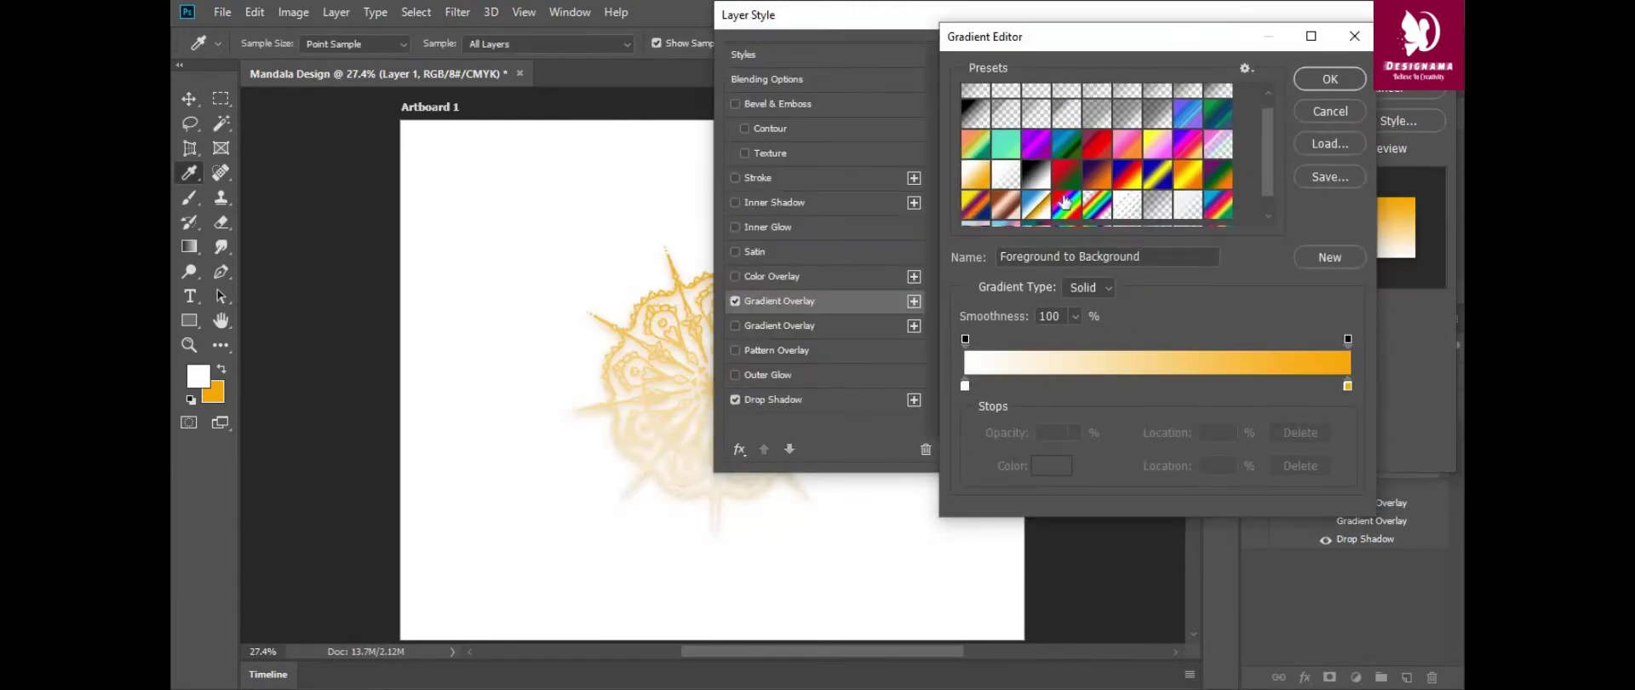
scroll(1107, 145, "down", 1)
left_click(1184, 155)
double_click(1156, 386)
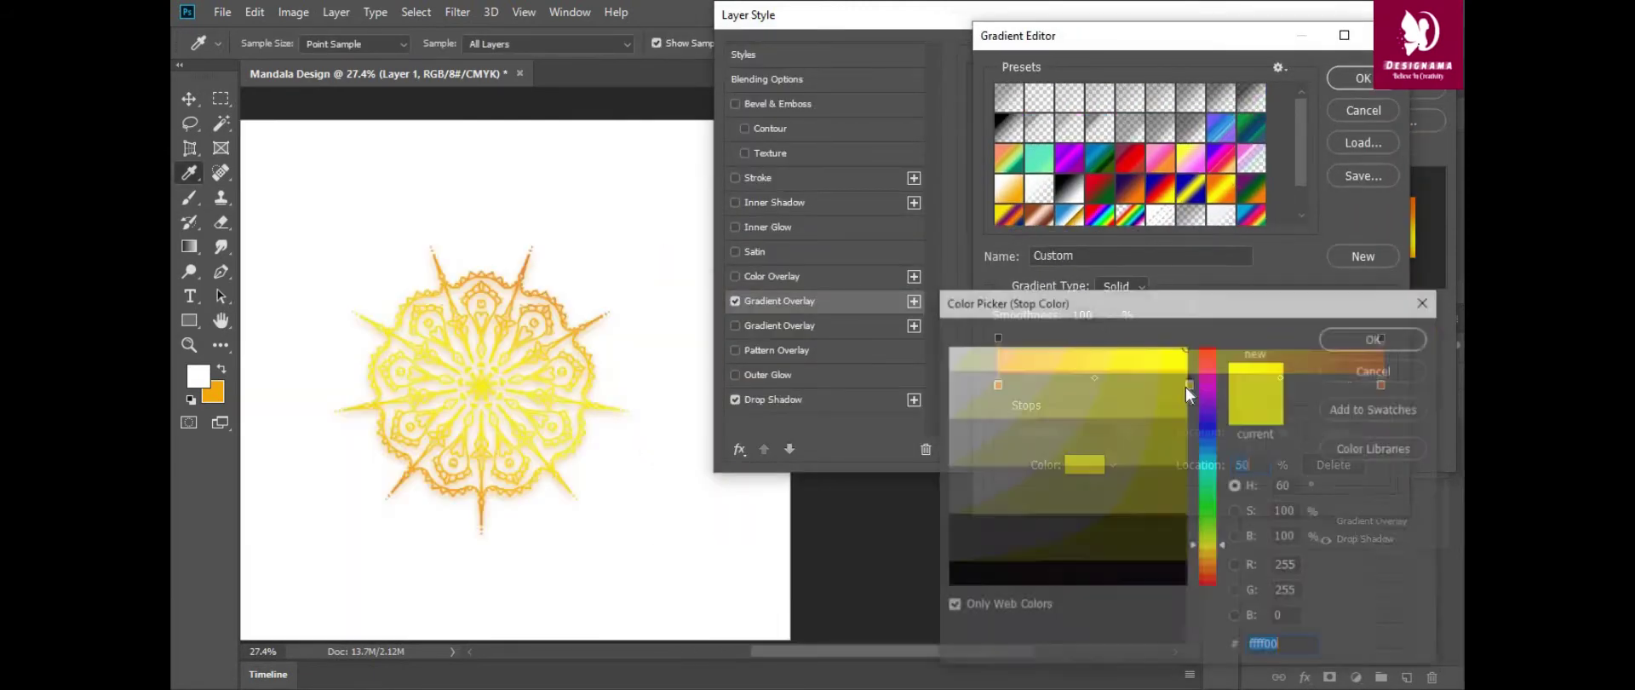
left_click(1209, 564)
left_click(1074, 354)
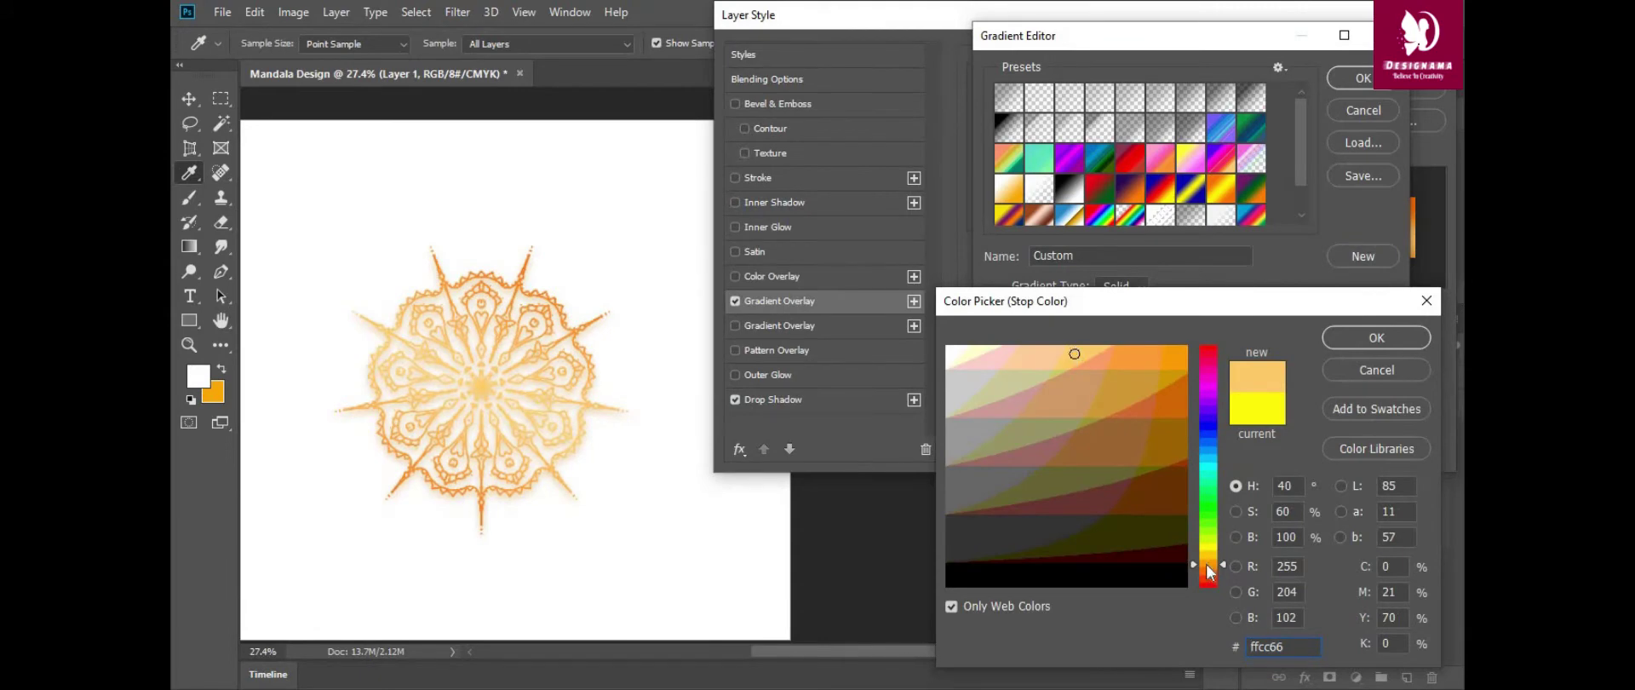
left_click_drag(1207, 565, 1207, 558)
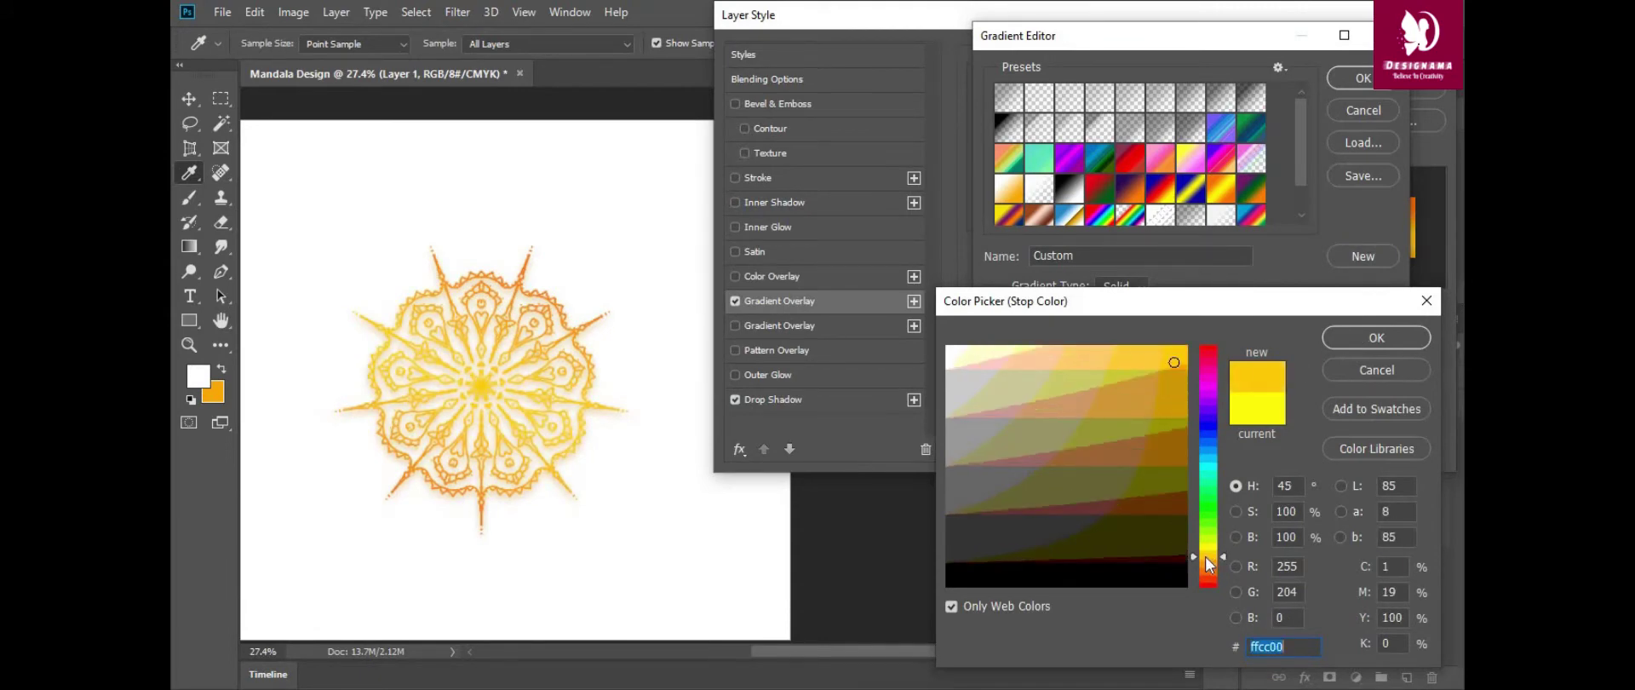
left_click(1376, 337)
left_click(1363, 78)
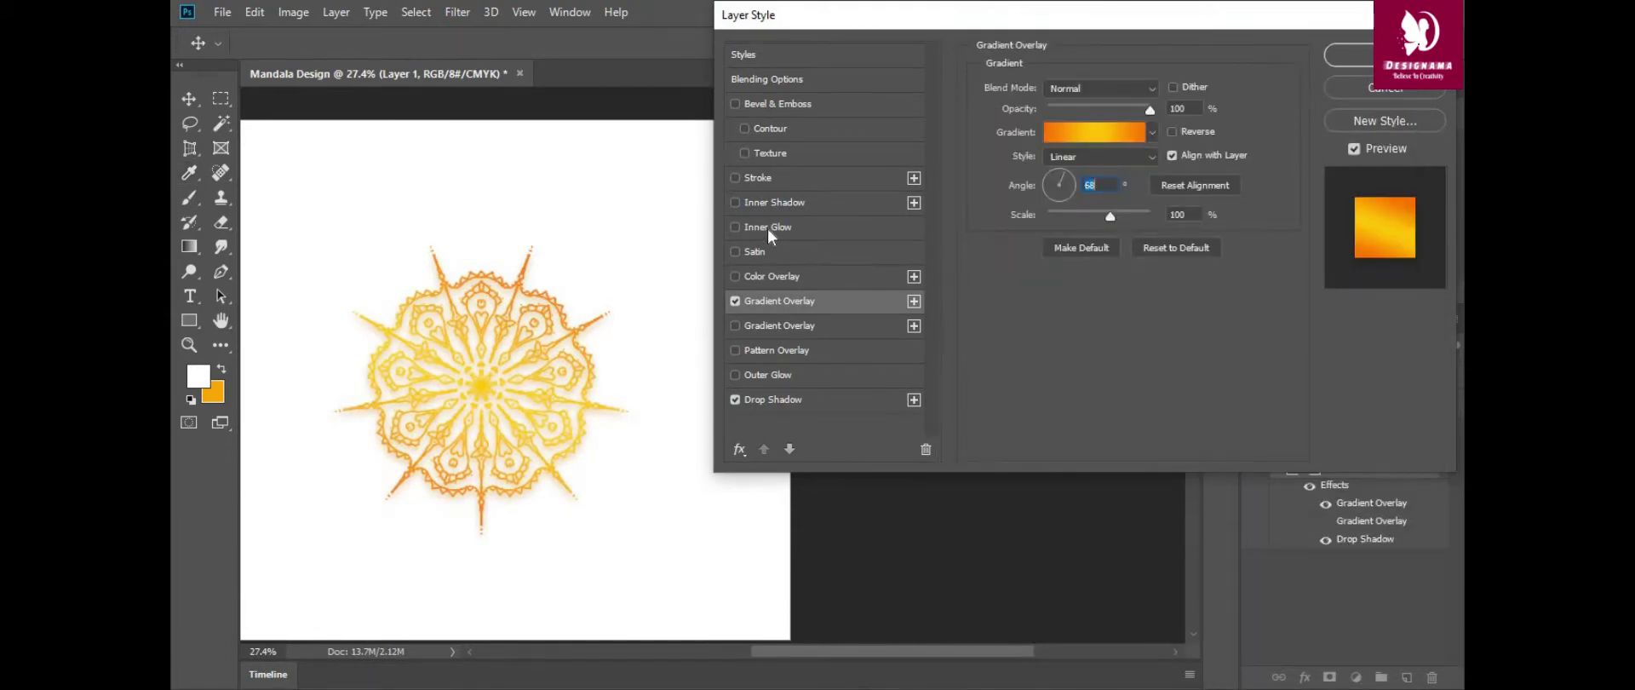
On a new layer, paint radial strokes, a petal ring, zigzag border, small marks and leaf-tipped arms
left_click(1408, 677)
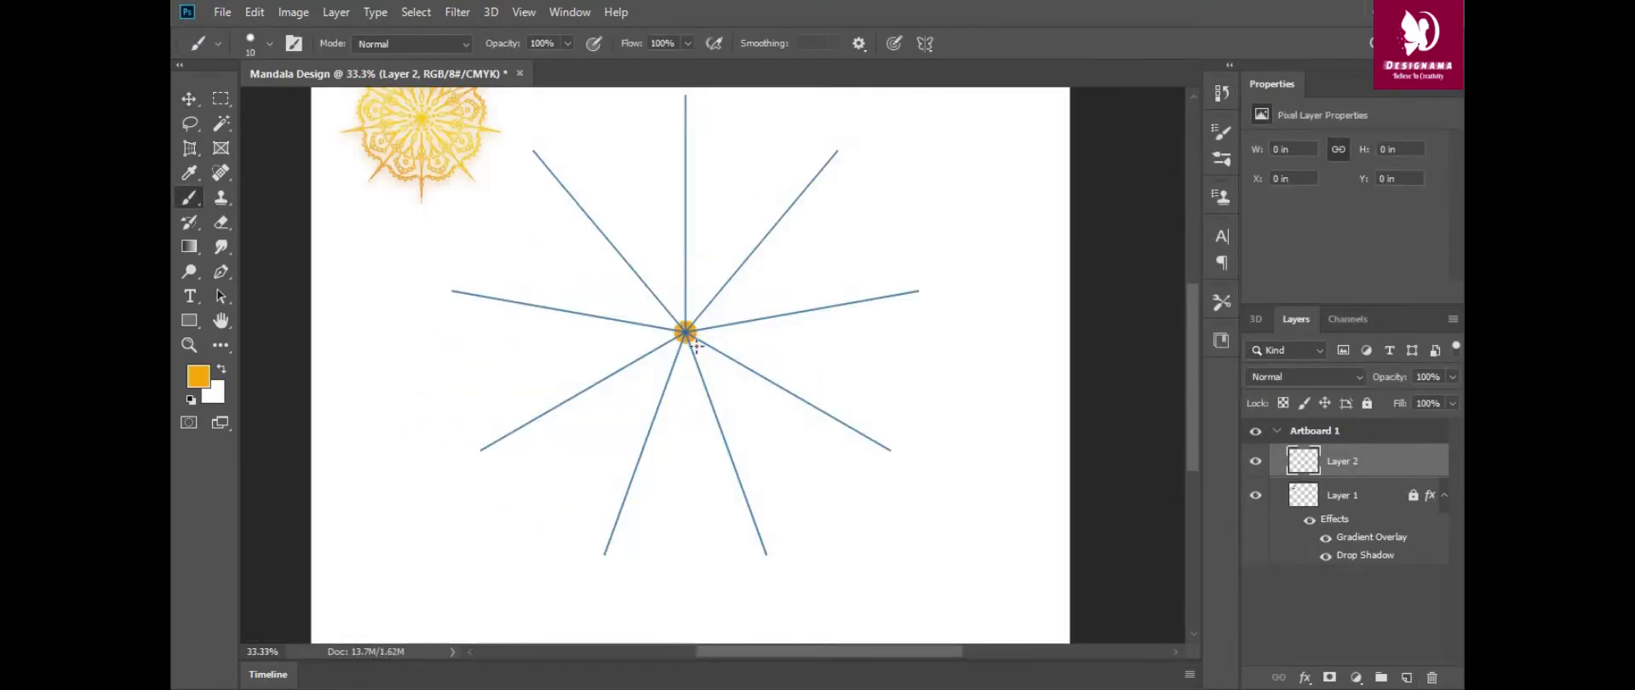
mouse_move(686, 332)
left_mouse_down()
mouse_move(712, 364)
mouse_move(632, 371)
left_mouse_up()
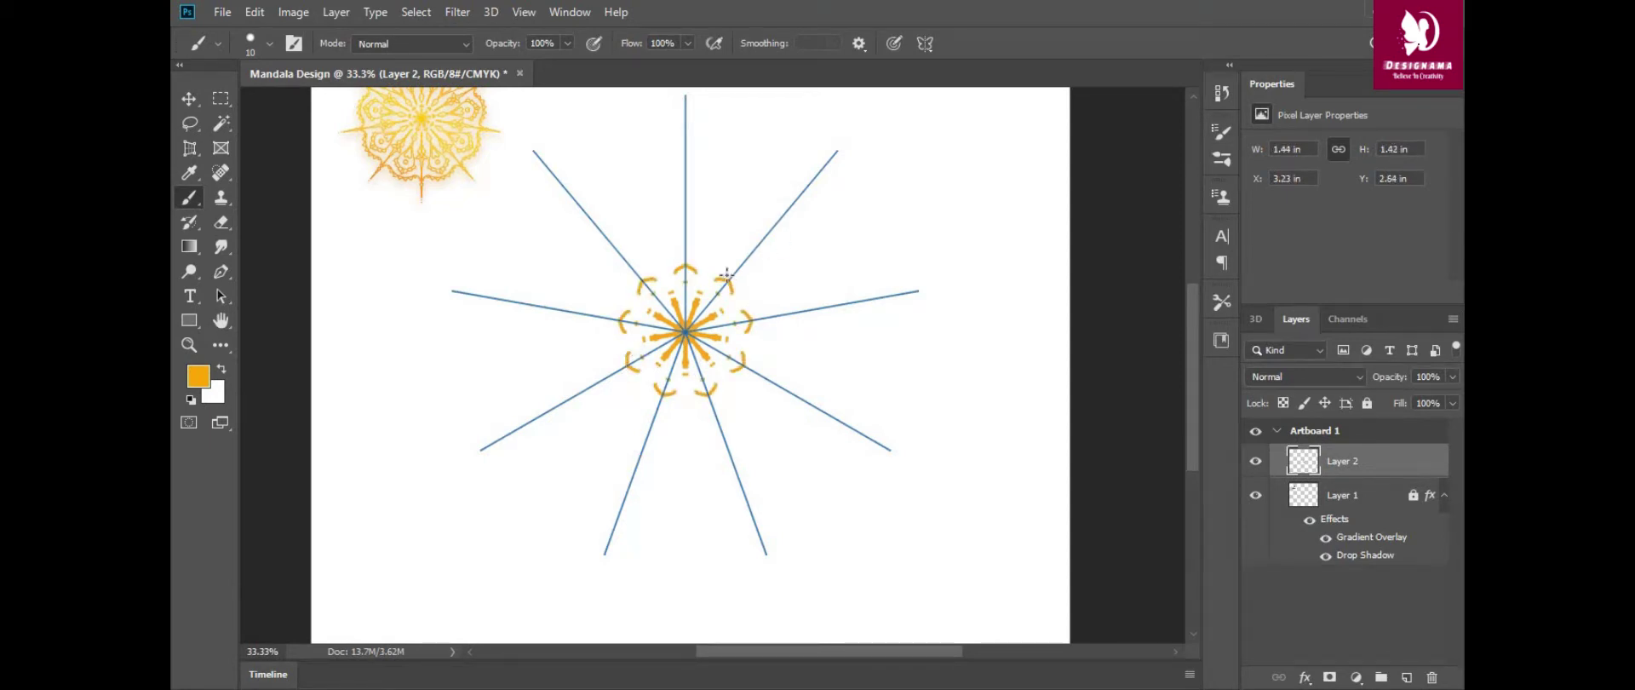
mouse_move(660, 261)
left_mouse_down()
mouse_move(653, 240)
mouse_move(725, 208)
left_mouse_up()
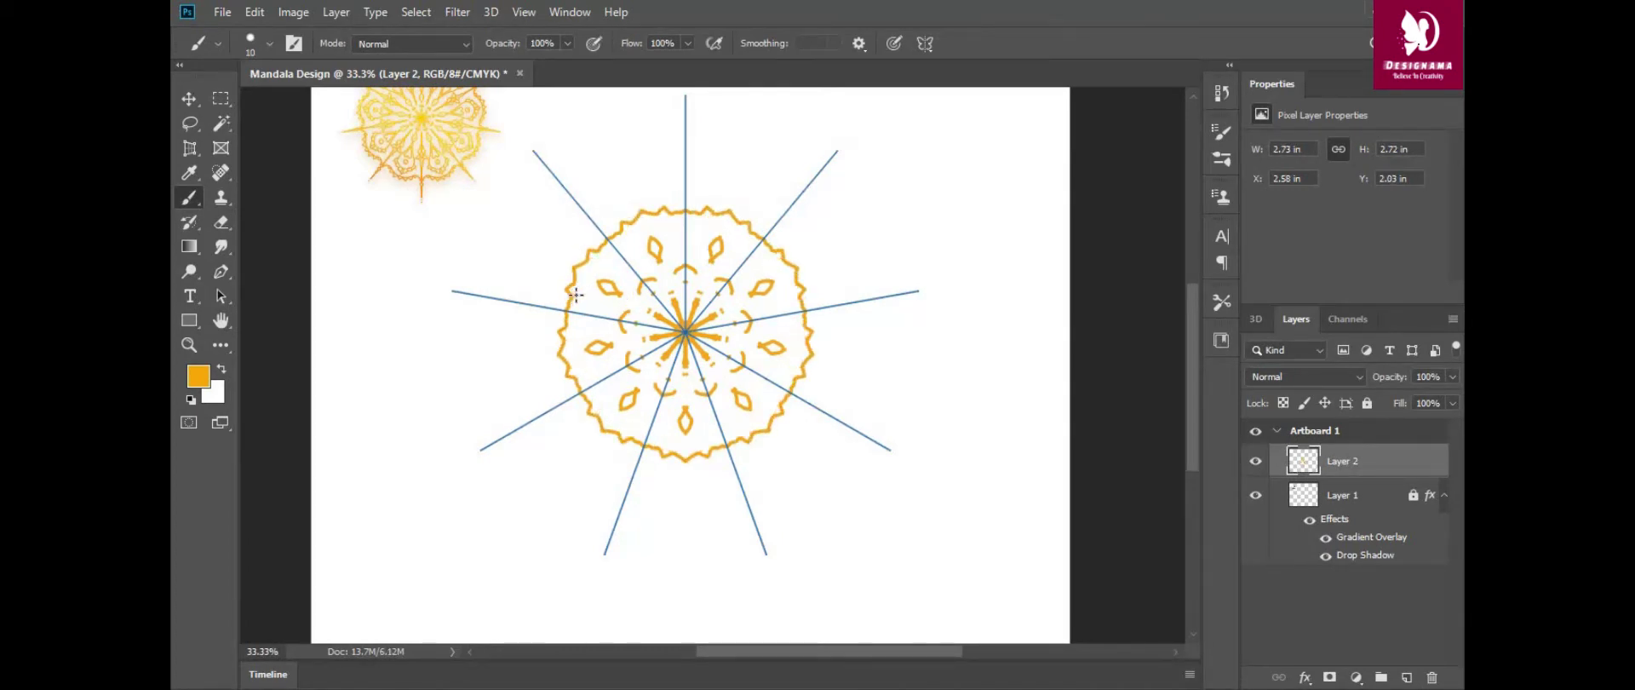
left_click_drag(576, 293, 594, 269)
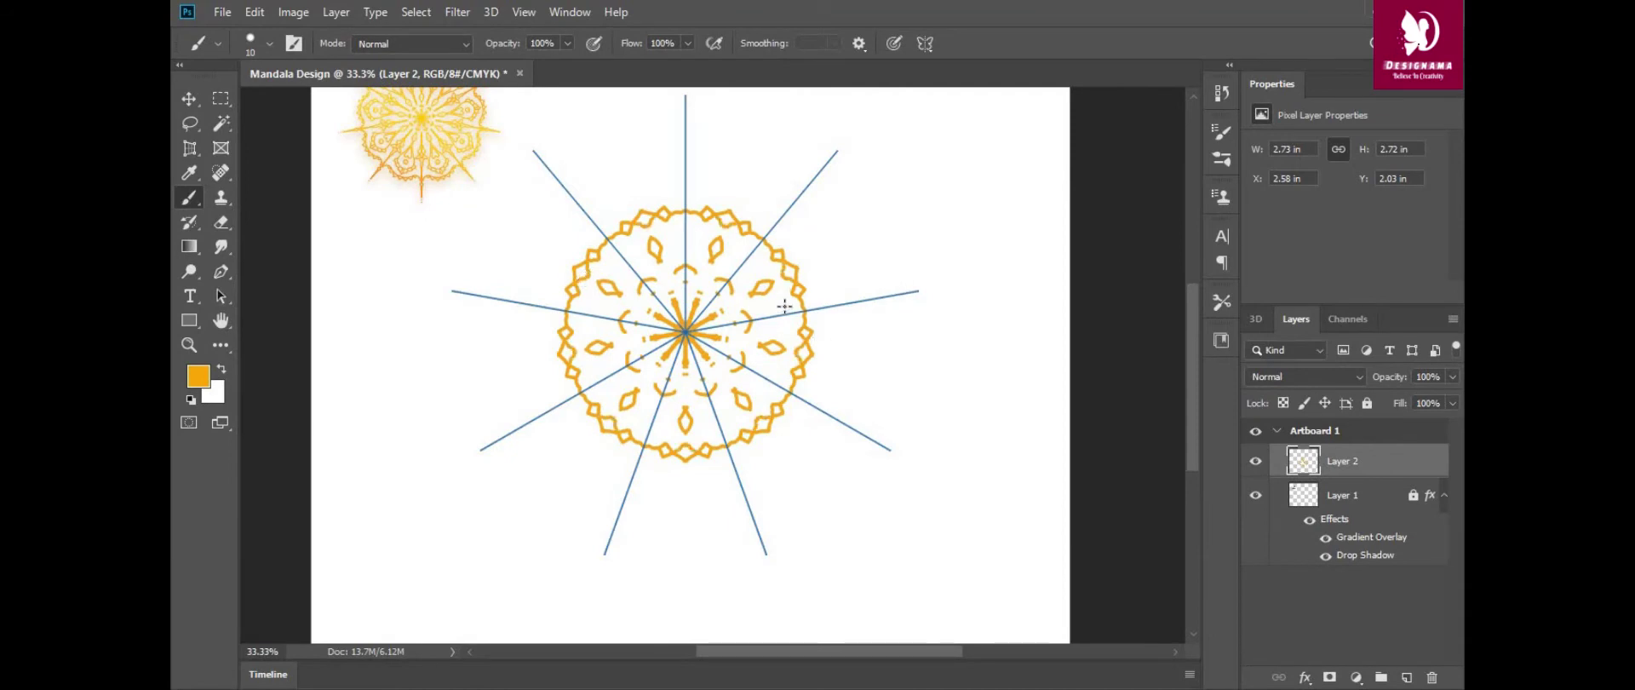
left_click_drag(775, 308, 780, 313)
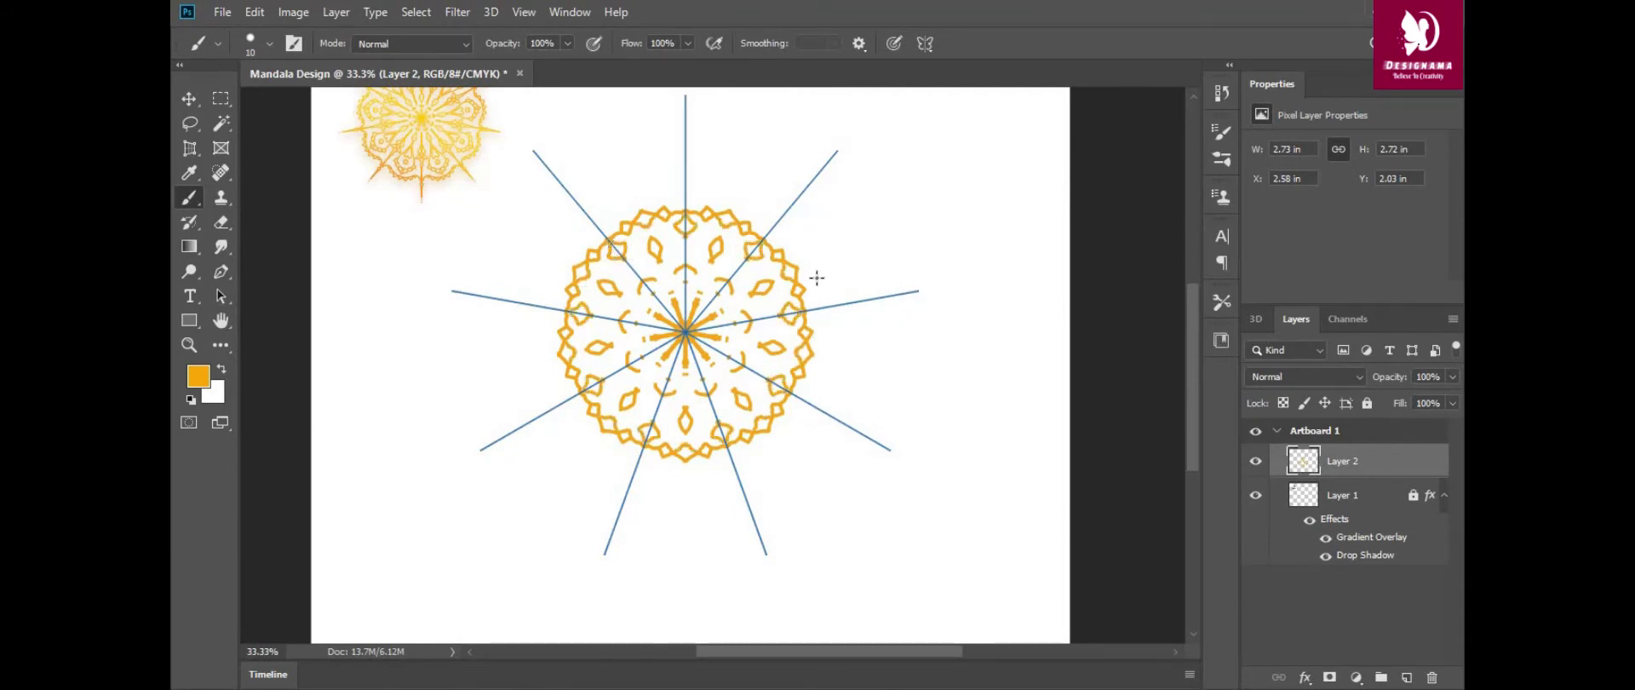
mouse_move(813, 291)
left_mouse_down()
mouse_move(796, 266)
mouse_move(889, 218)
left_mouse_up()
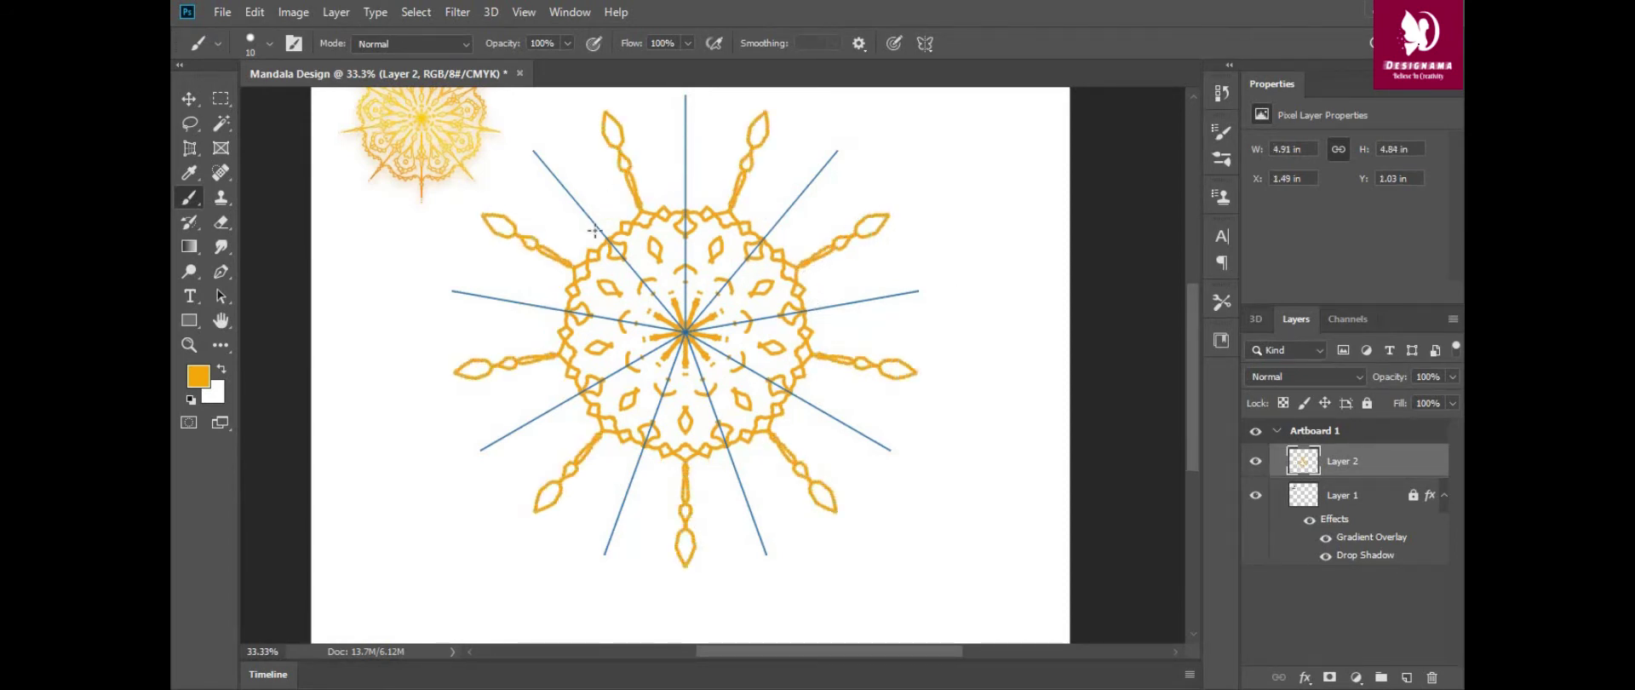
left_click_drag(562, 262, 548, 304)
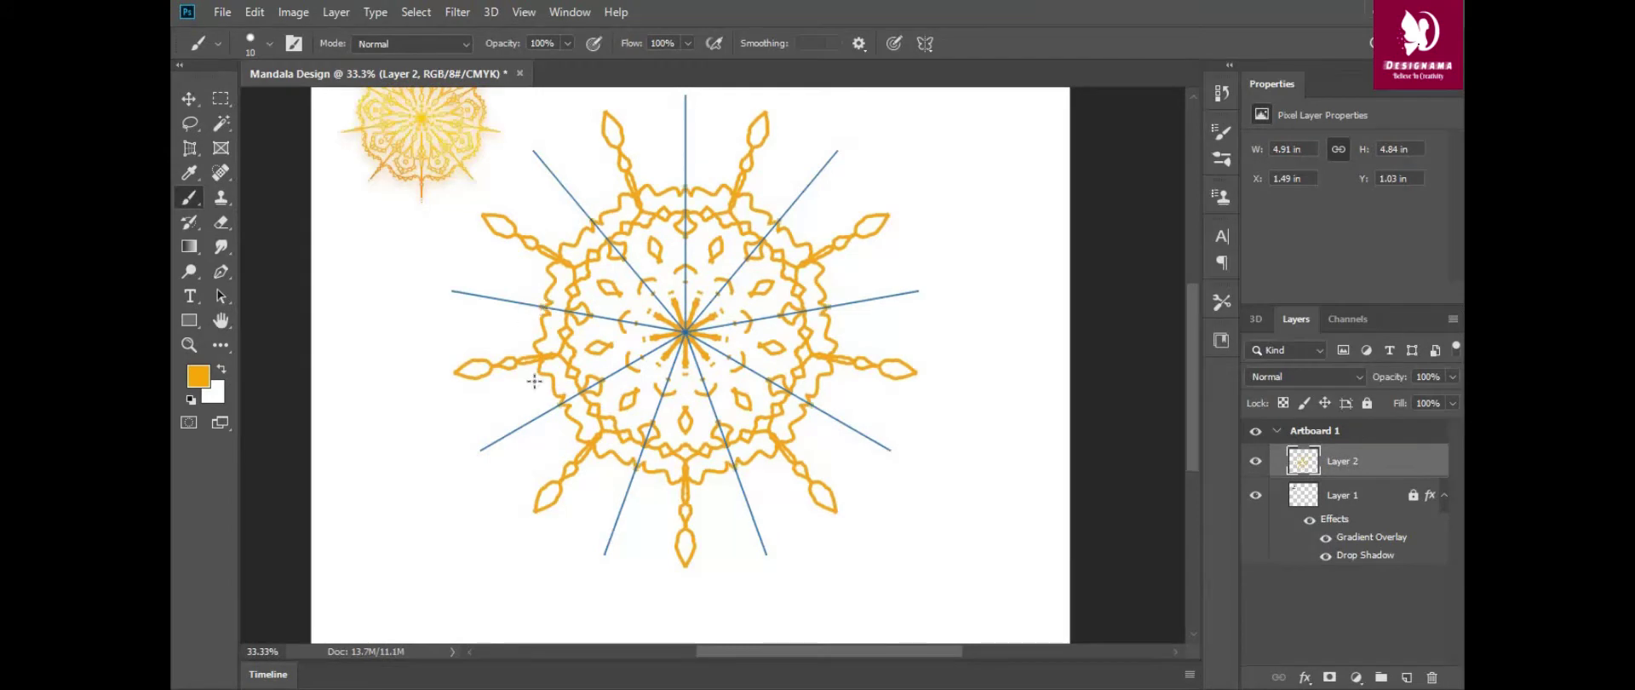
Add a wavy outer ring, stem crossbars, leaf veins, and small circles, marks and dots on the dashed ring
left_click_drag(740, 169, 789, 199)
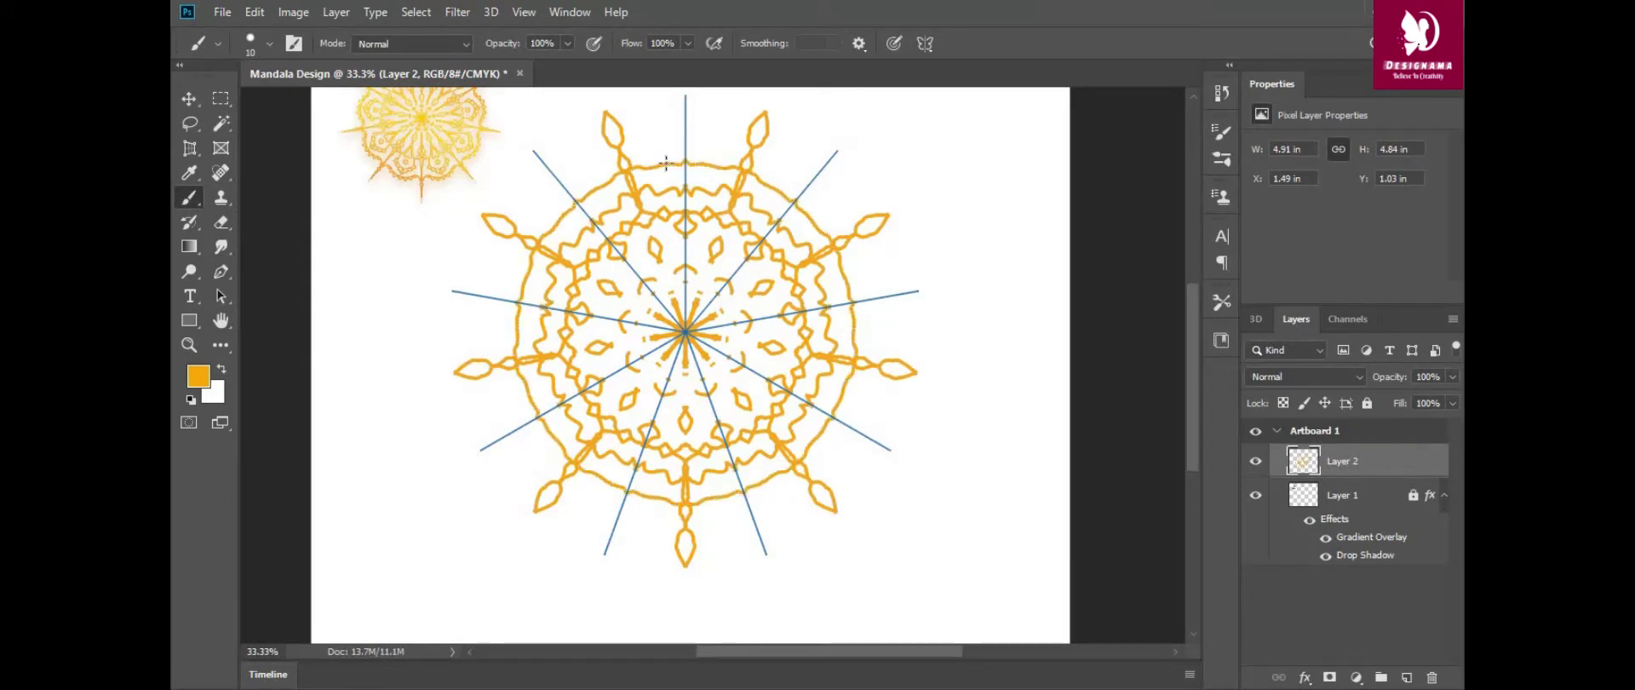
left_click_drag(534, 250, 582, 203)
left_click_drag(884, 367, 912, 369)
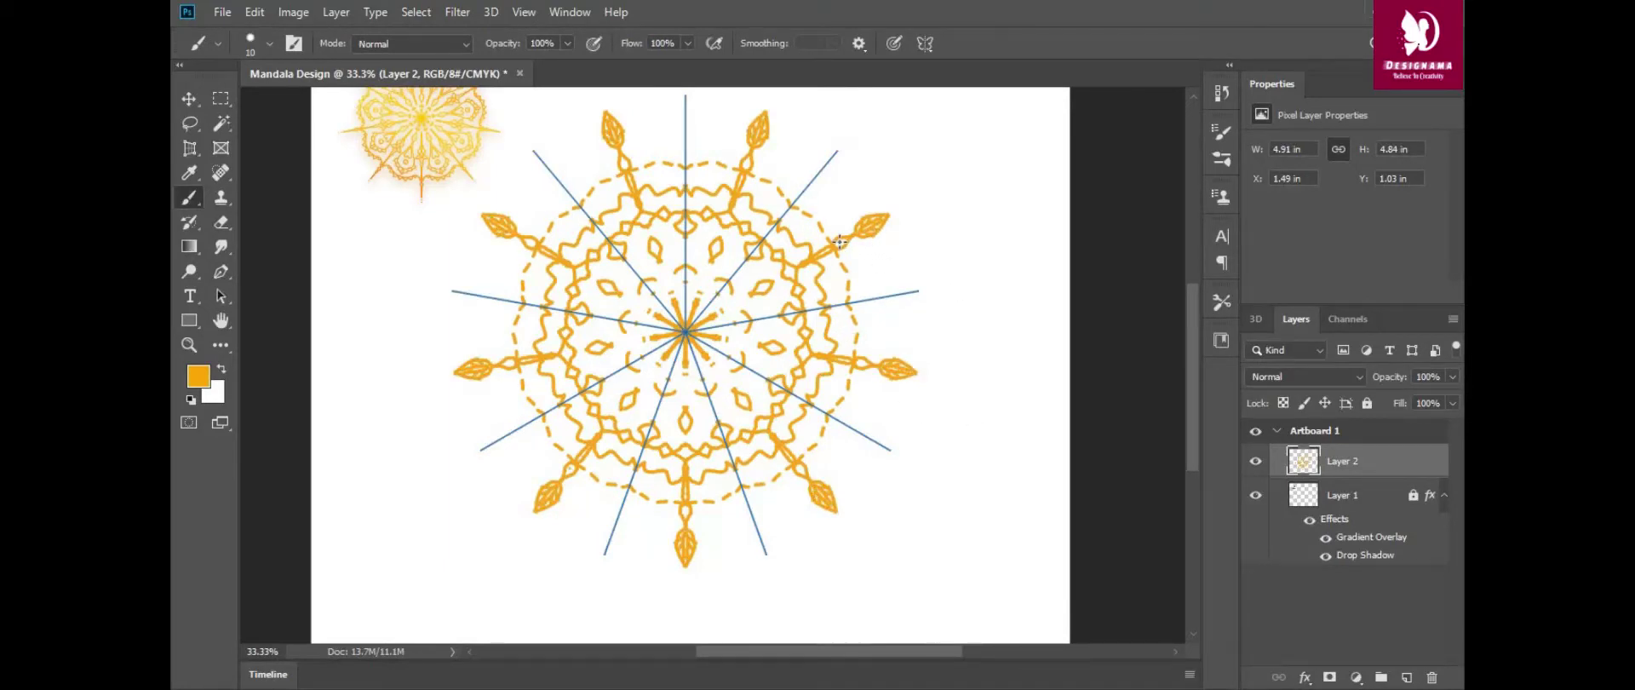
left_click_drag(684, 159, 674, 157)
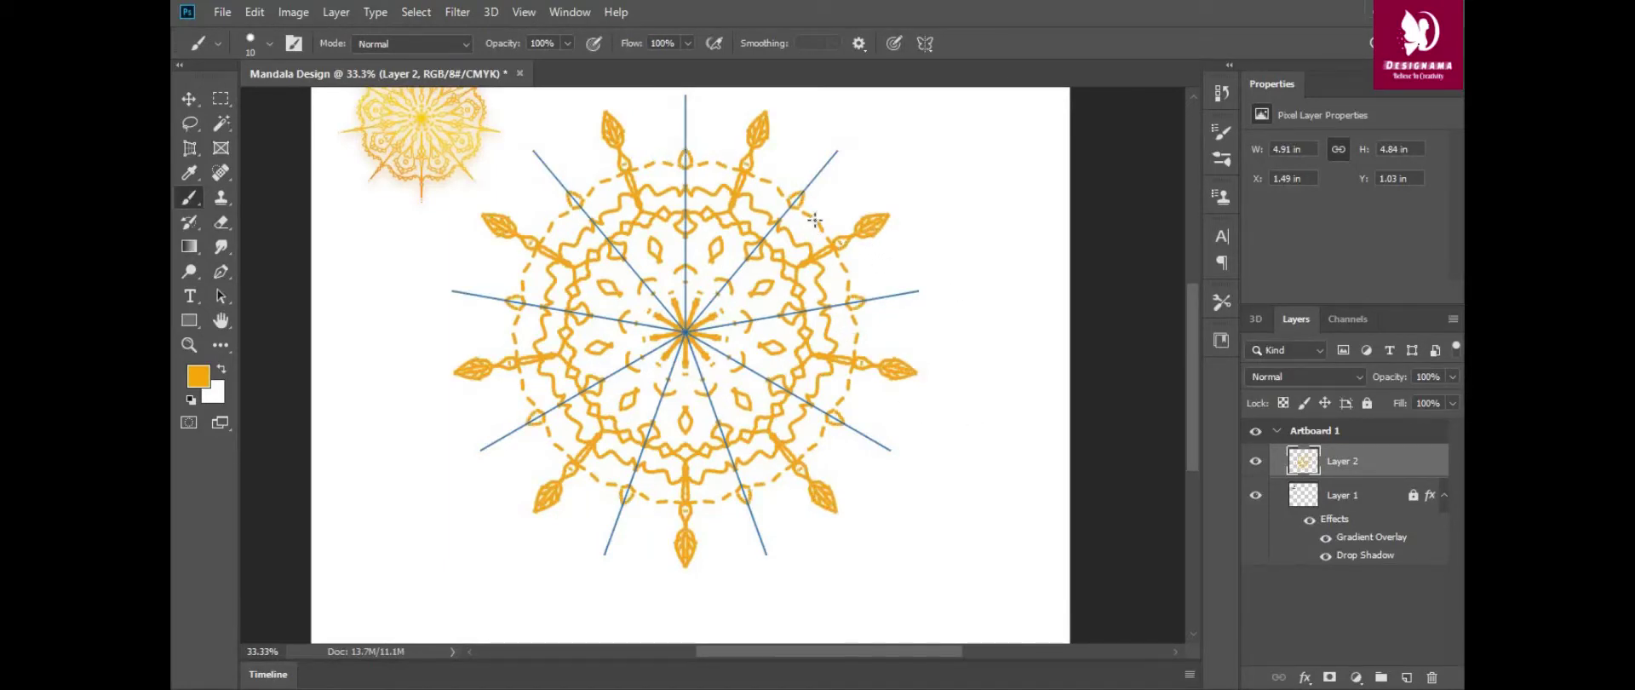
left_click_drag(822, 211, 823, 214)
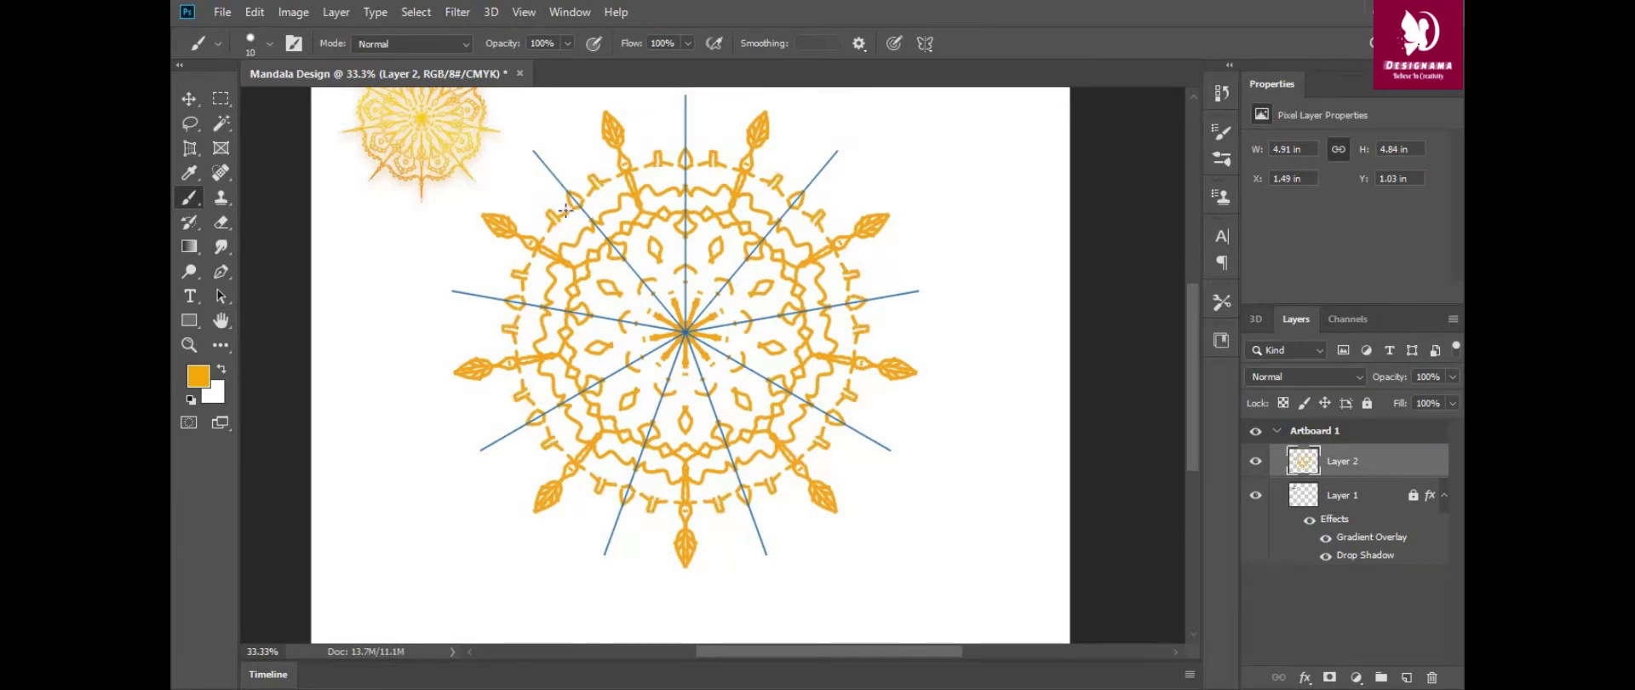
left_click_drag(567, 234, 568, 238)
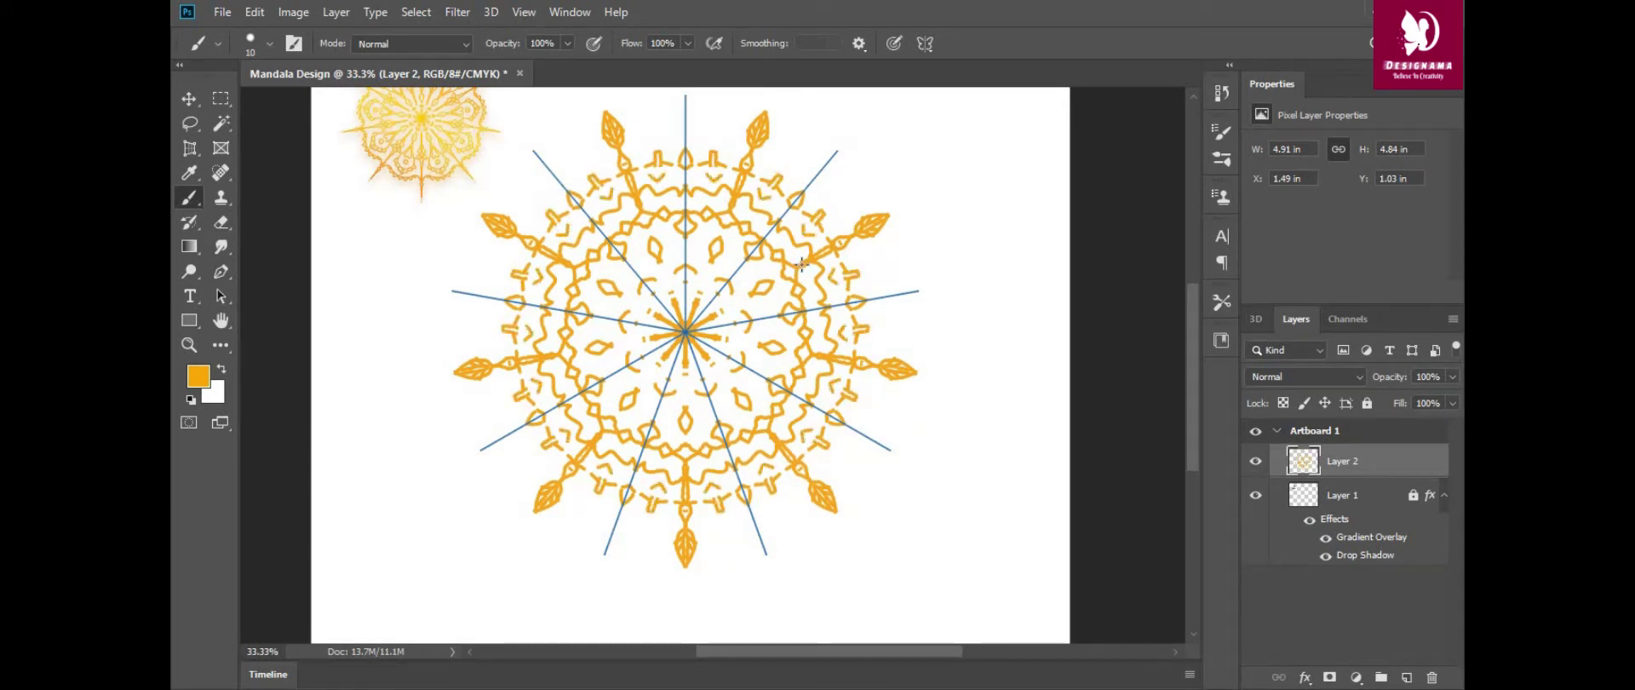
left_click(788, 207)
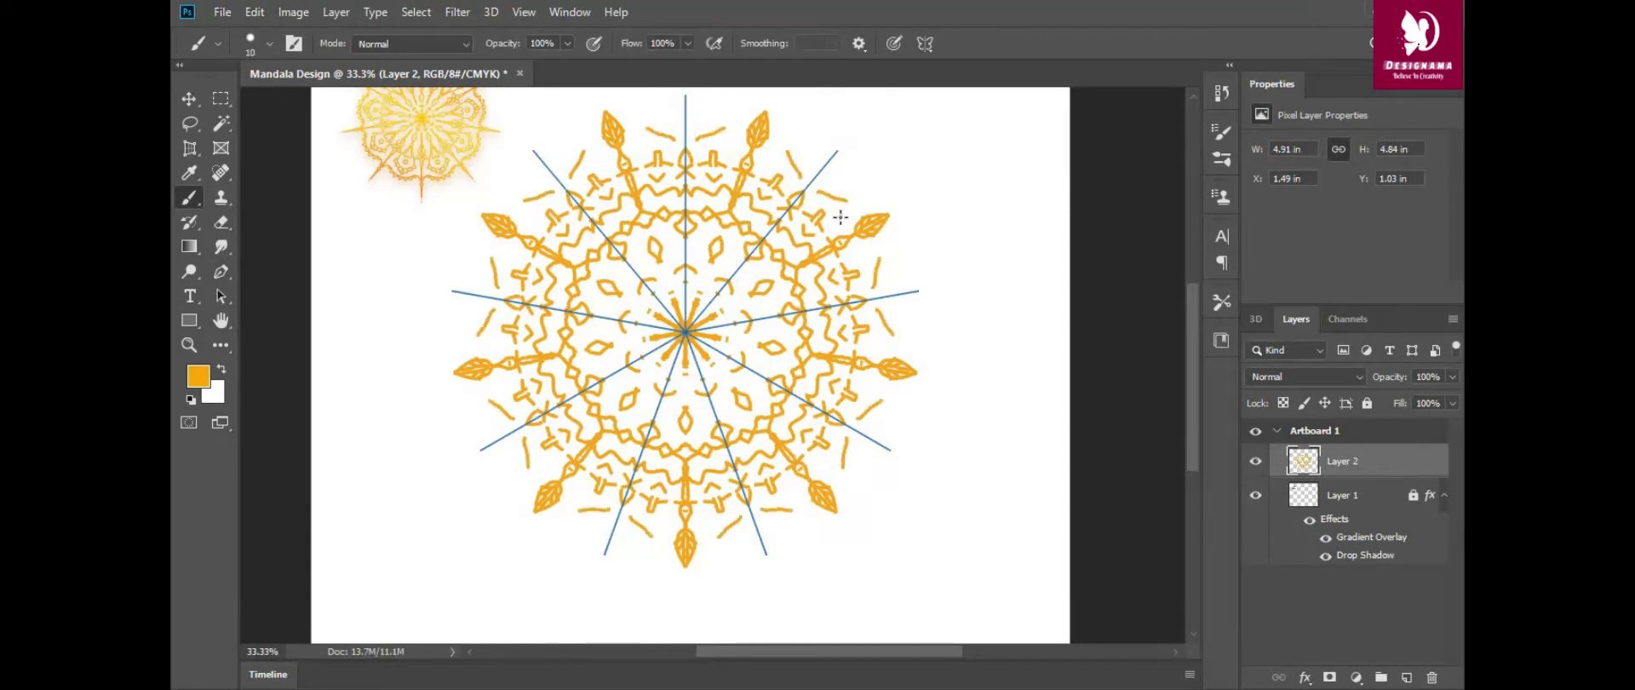
Add short dashes around the outer ring, extend the spoke decorations and close the V motifs into diamonds
left_click_drag(639, 140, 664, 134)
left_click_drag(548, 185, 562, 186)
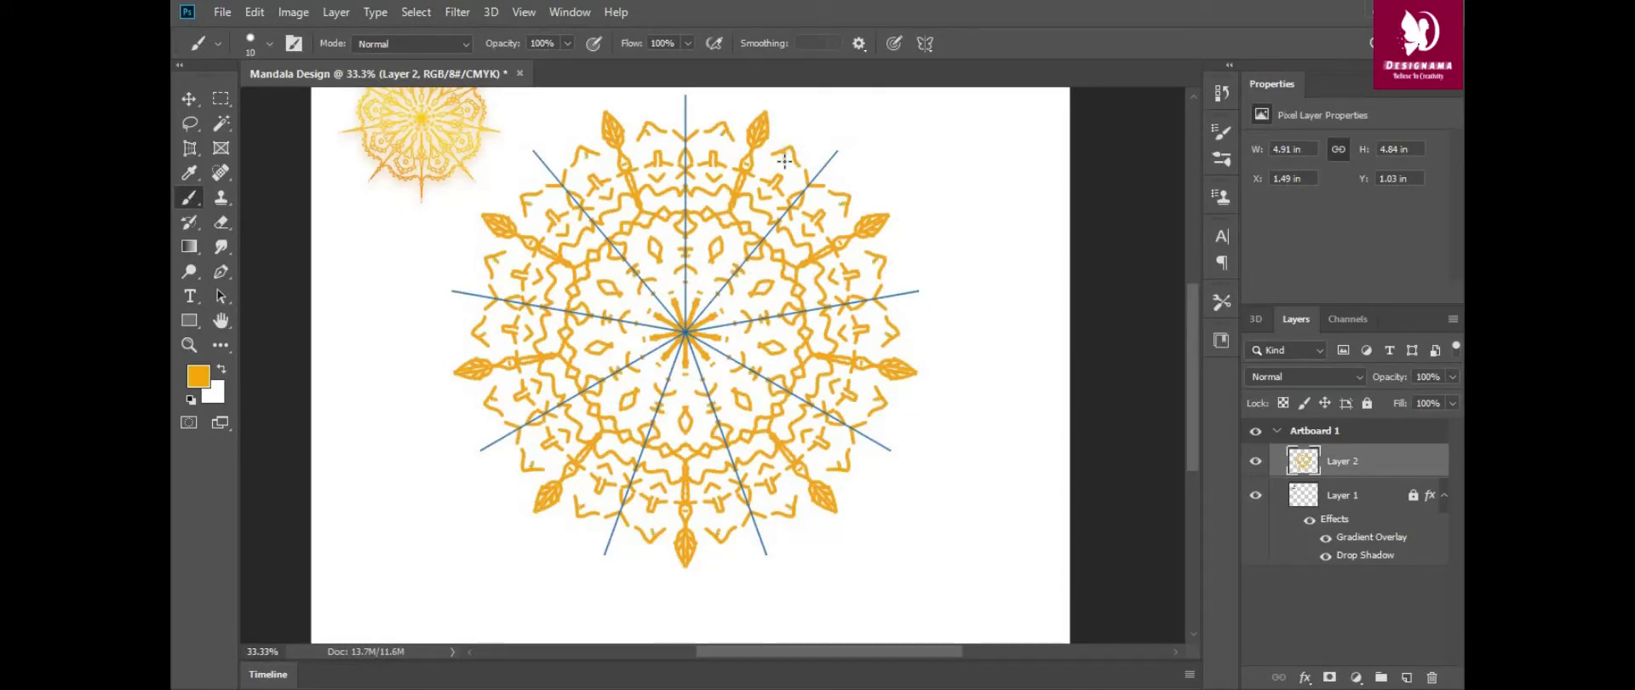
left_click_drag(784, 161, 817, 179)
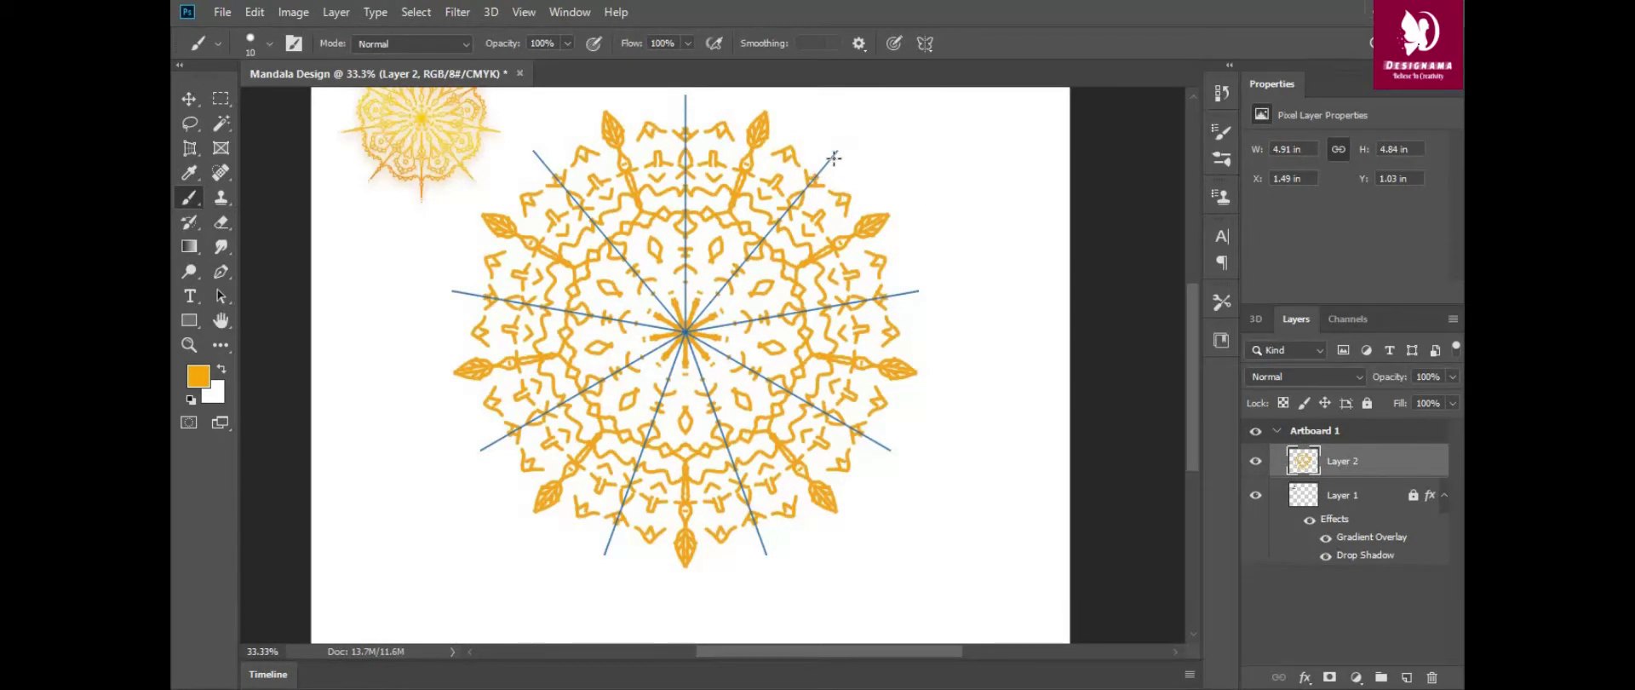
left_click_drag(722, 115, 720, 141)
key("ctrl+z")
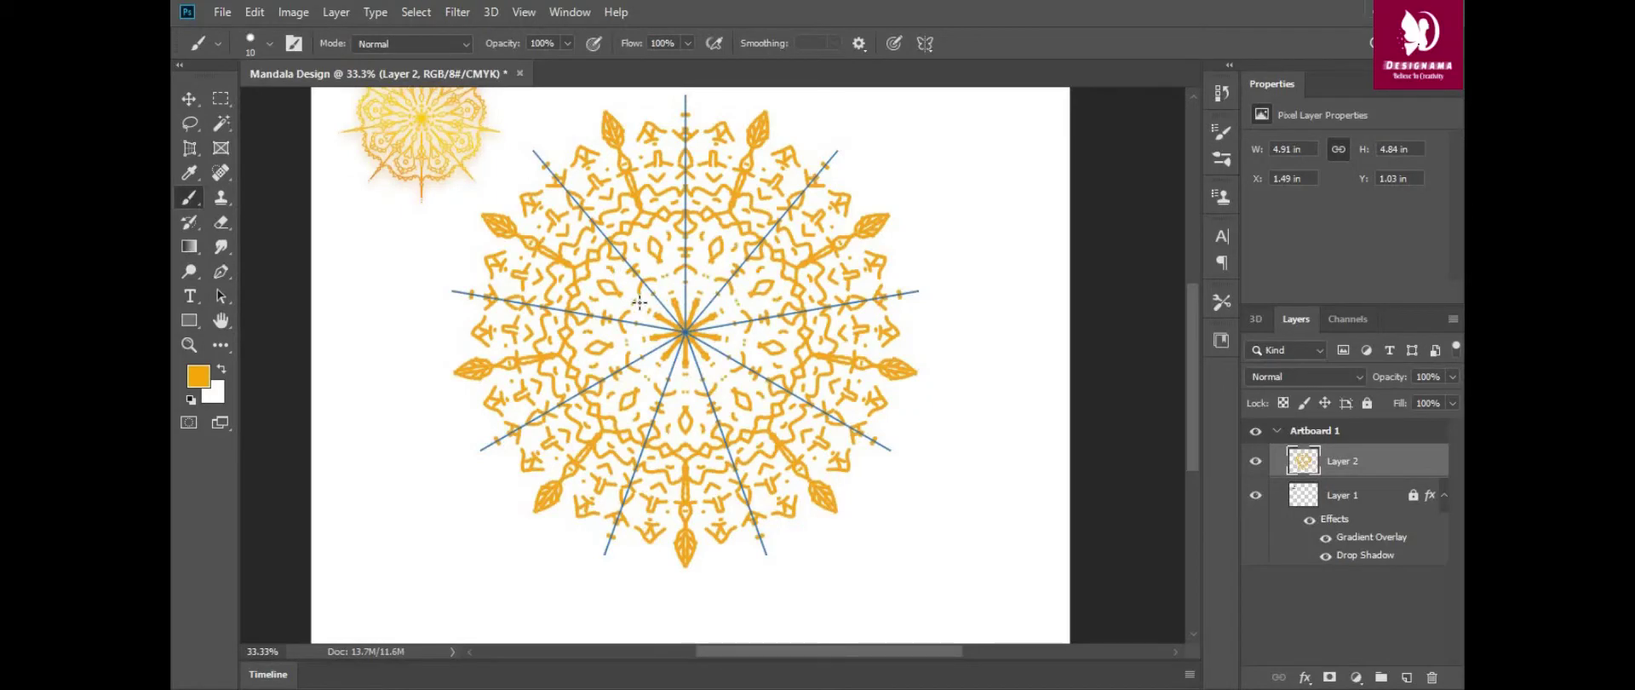
mouse_move(905, 293)
left_mouse_down()
mouse_move(920, 296)
mouse_move(898, 292)
left_mouse_up()
left_click_drag(779, 168, 807, 208)
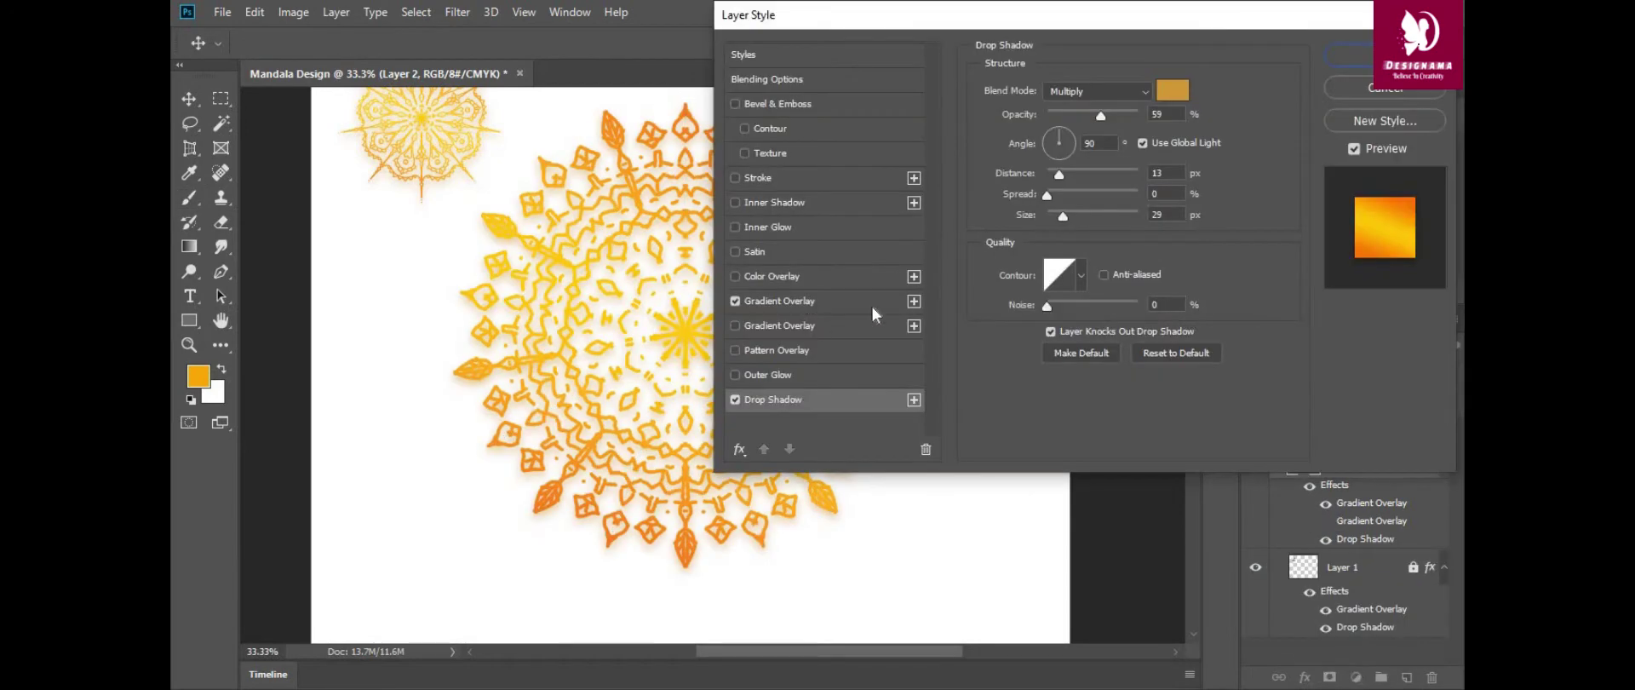
Set Layer 2's drop shadow to Normal blending with a new colour and begin editing its gradient overlay colours
left_click(1060, 273)
left_click(954, 146)
left_click(1175, 90)
left_click(1427, 300)
left_click(1098, 91)
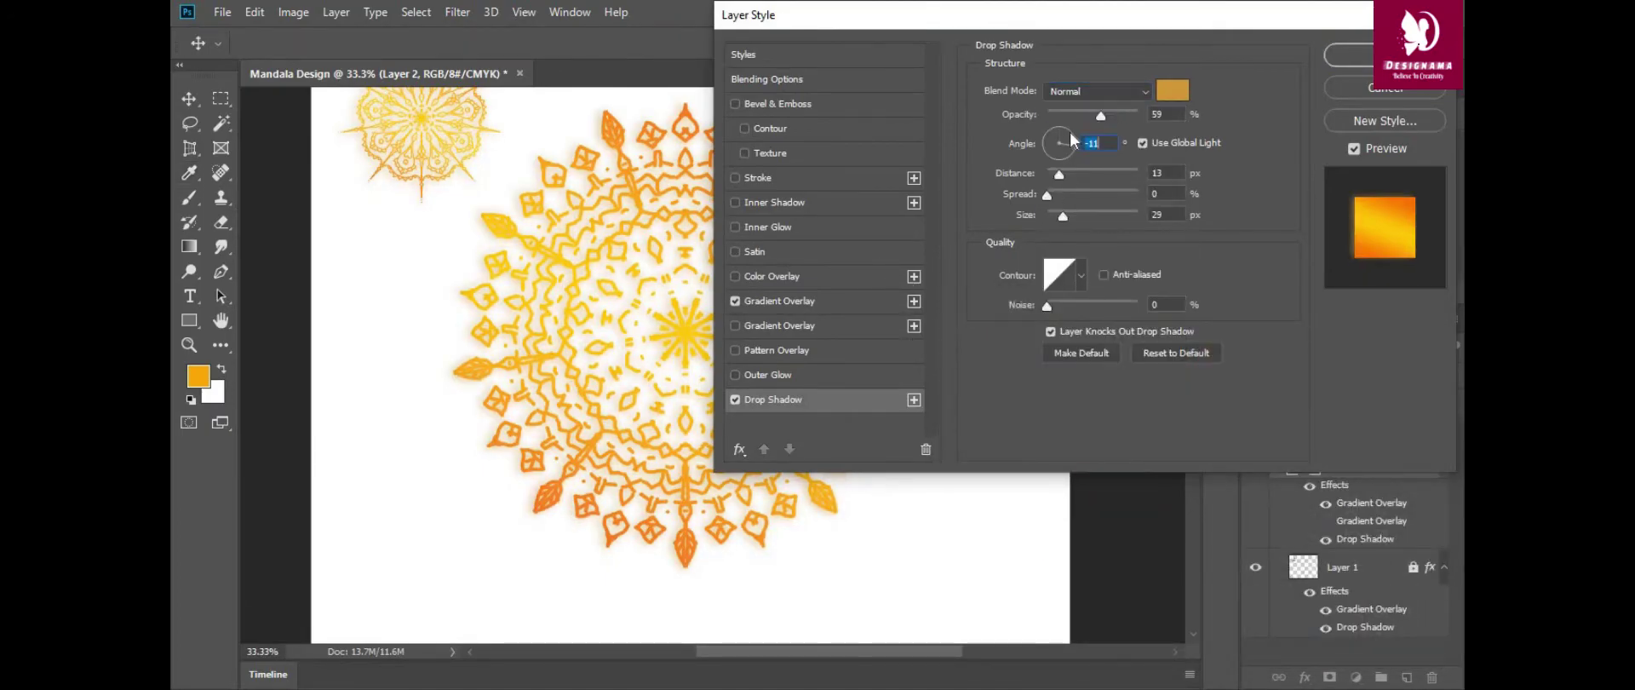
left_click(885, 300)
left_click(1098, 145)
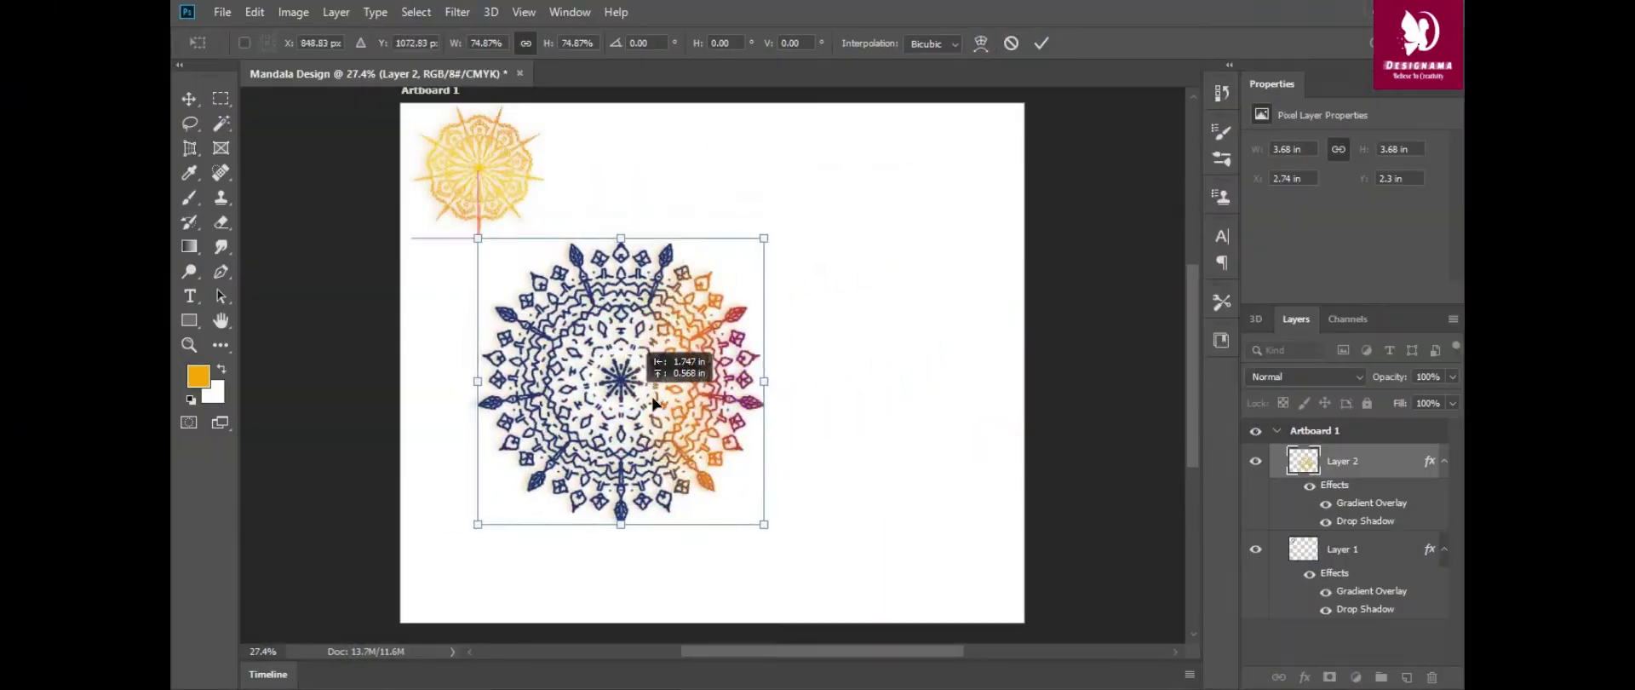
Shrink the second mandala and move it up and to the right
left_click_drag(851, 299, 844, 284)
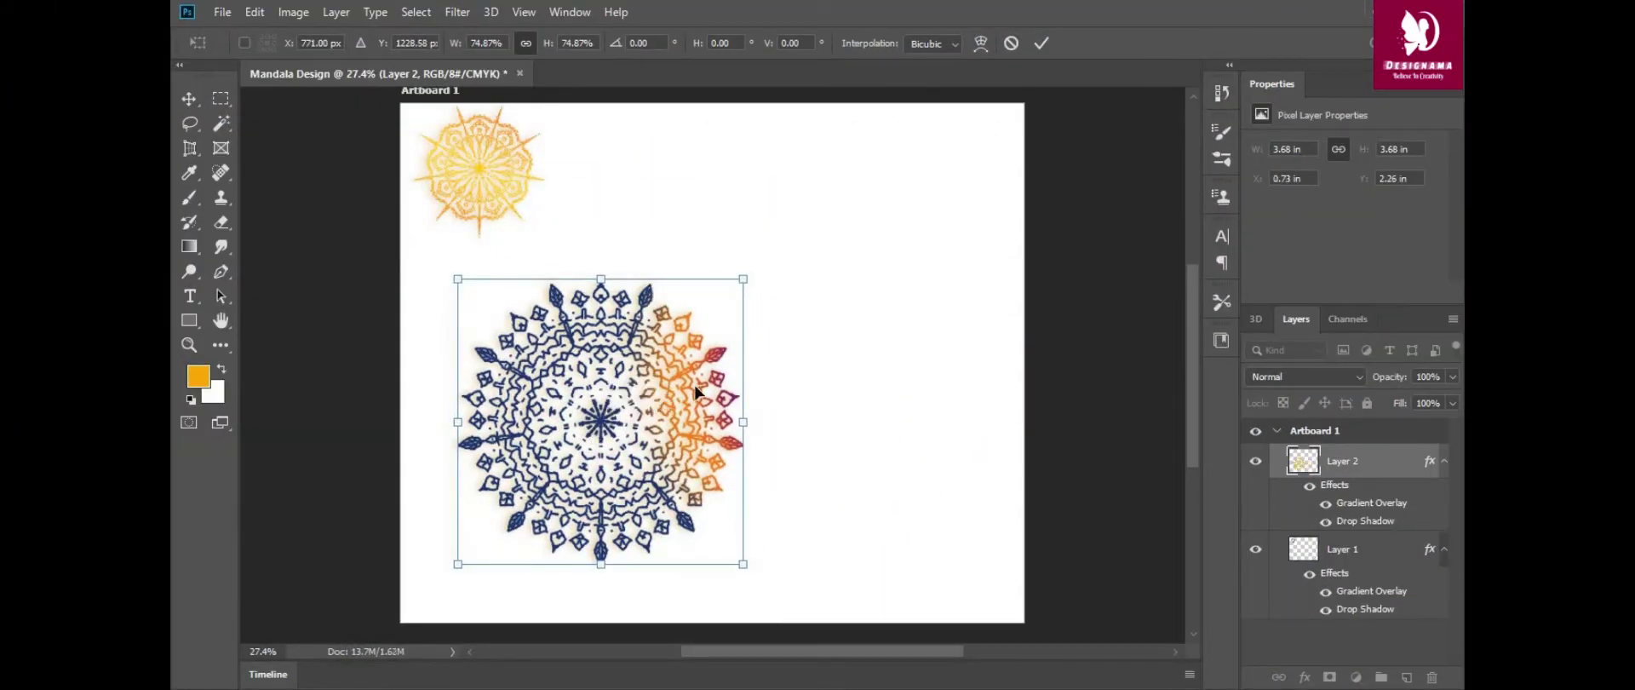
left_click_drag(696, 392, 788, 323)
left_click_drag(877, 401, 894, 409)
mouse_move(749, 341)
left_mouse_down()
mouse_move(509, 208)
mouse_move(862, 490)
left_mouse_up()
key("Return")
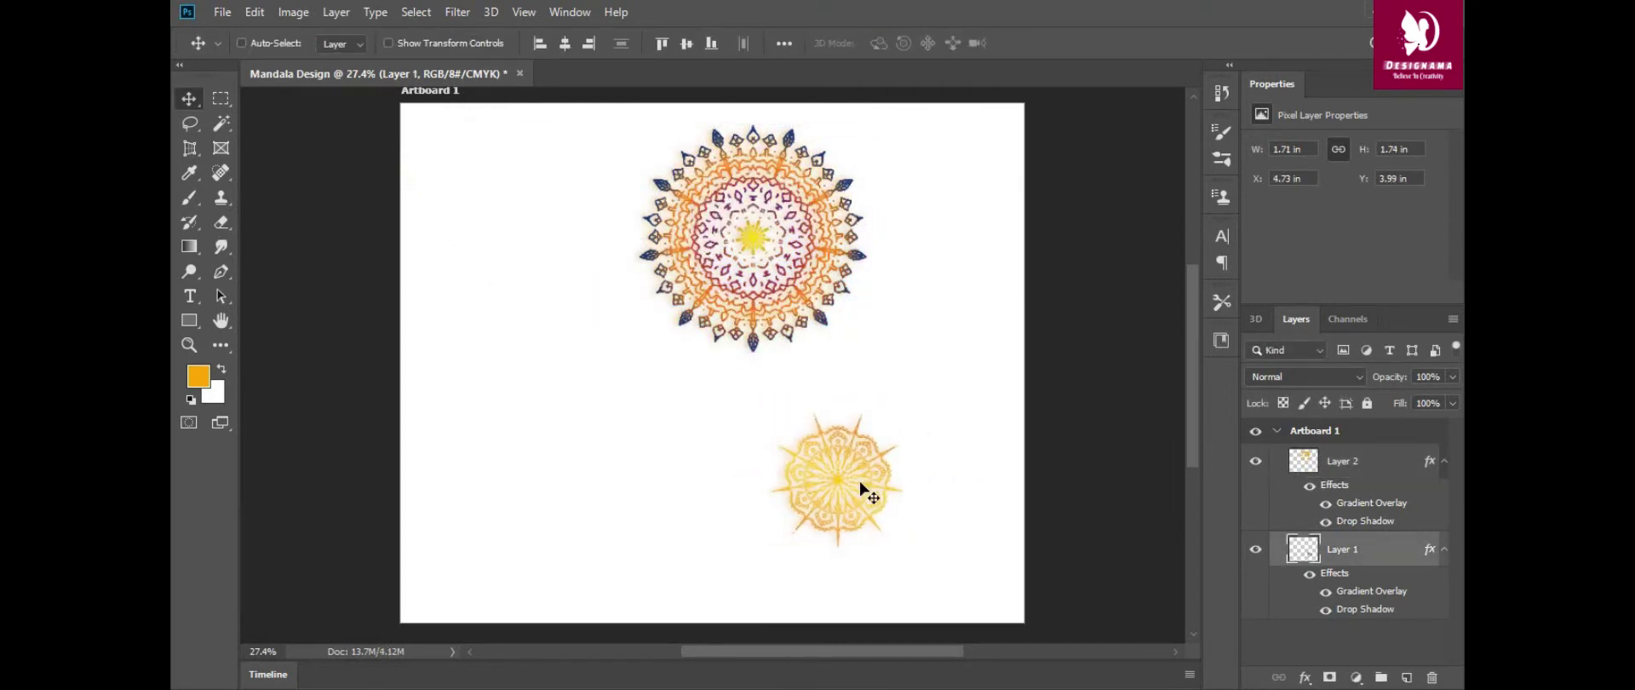
Enlarge the yellow mandala about 169% and arrange it lower right, with the other mandala above-left
key("ctrl+t")
left_click_drag(770, 545, 605, 596)
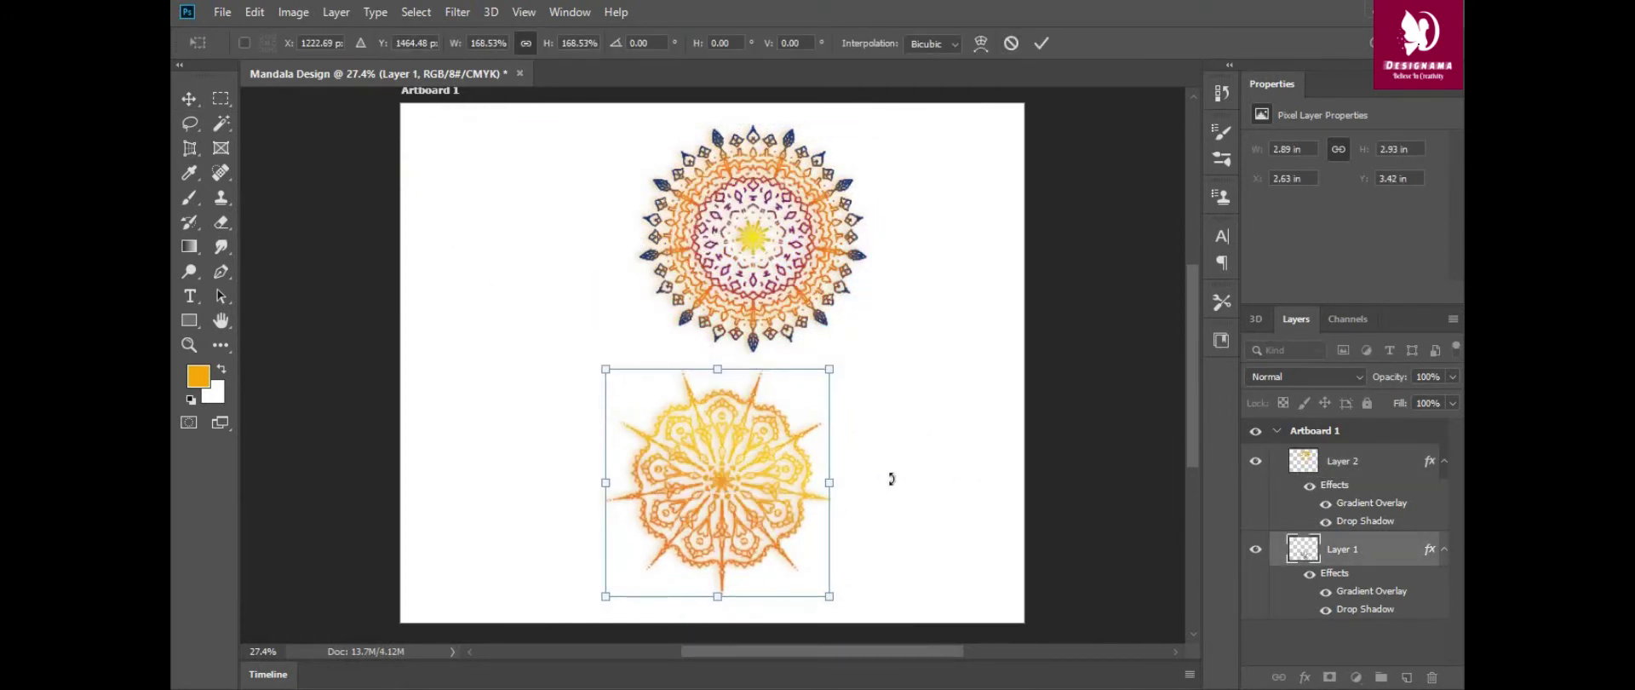
key("Return")
left_click_drag(720, 510, 692, 510)
left_click_drag(749, 255, 550, 270)
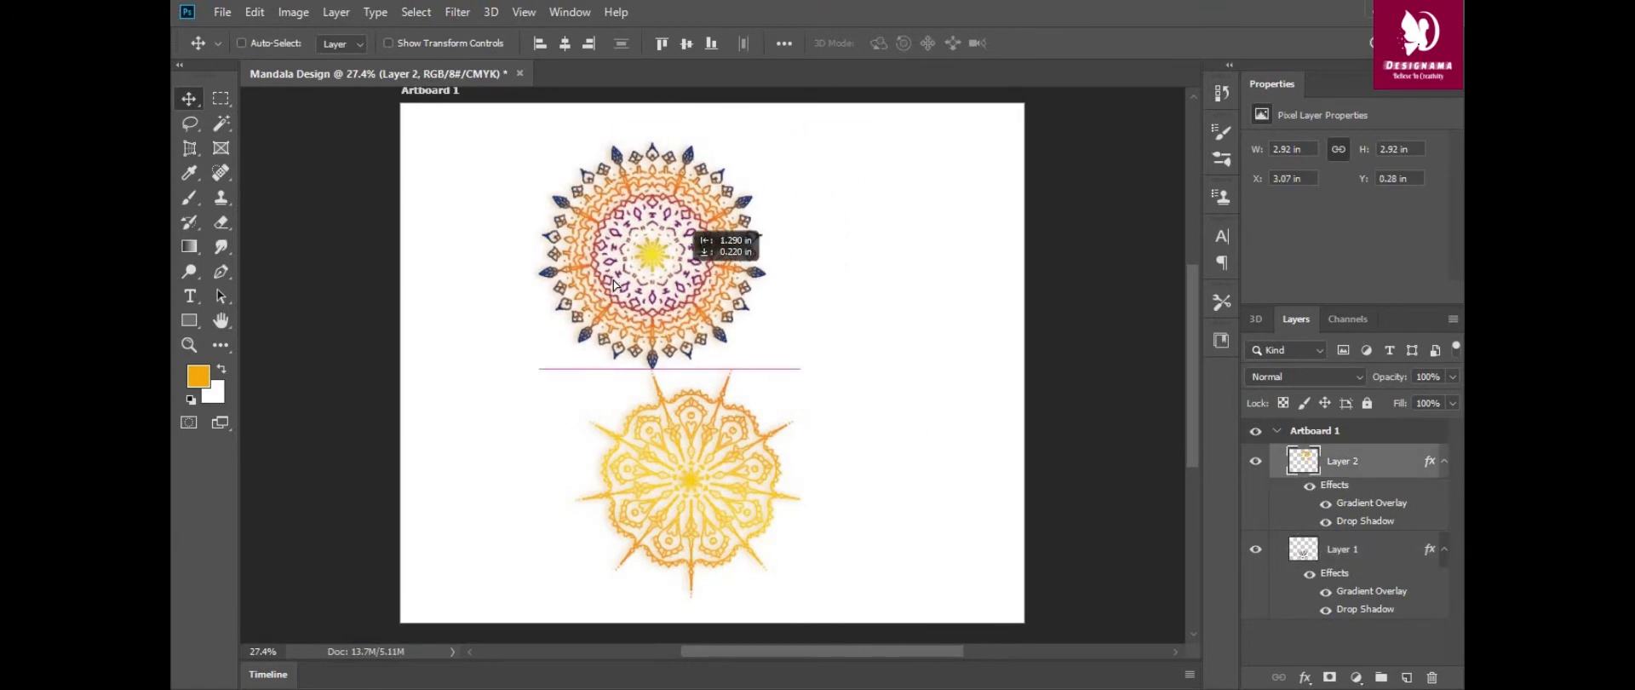
left_click_drag(673, 515, 803, 508)
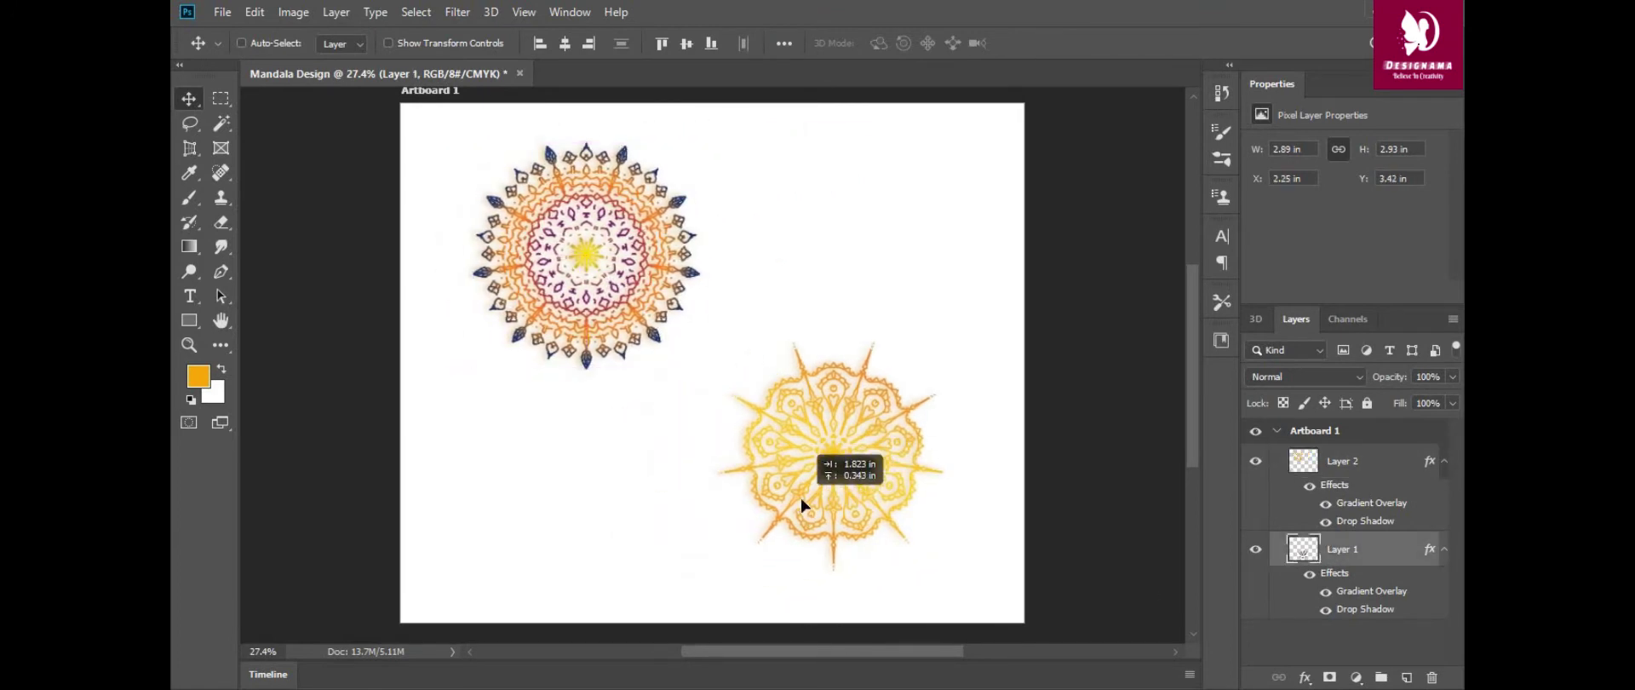
left_click_drag(559, 321, 537, 321)
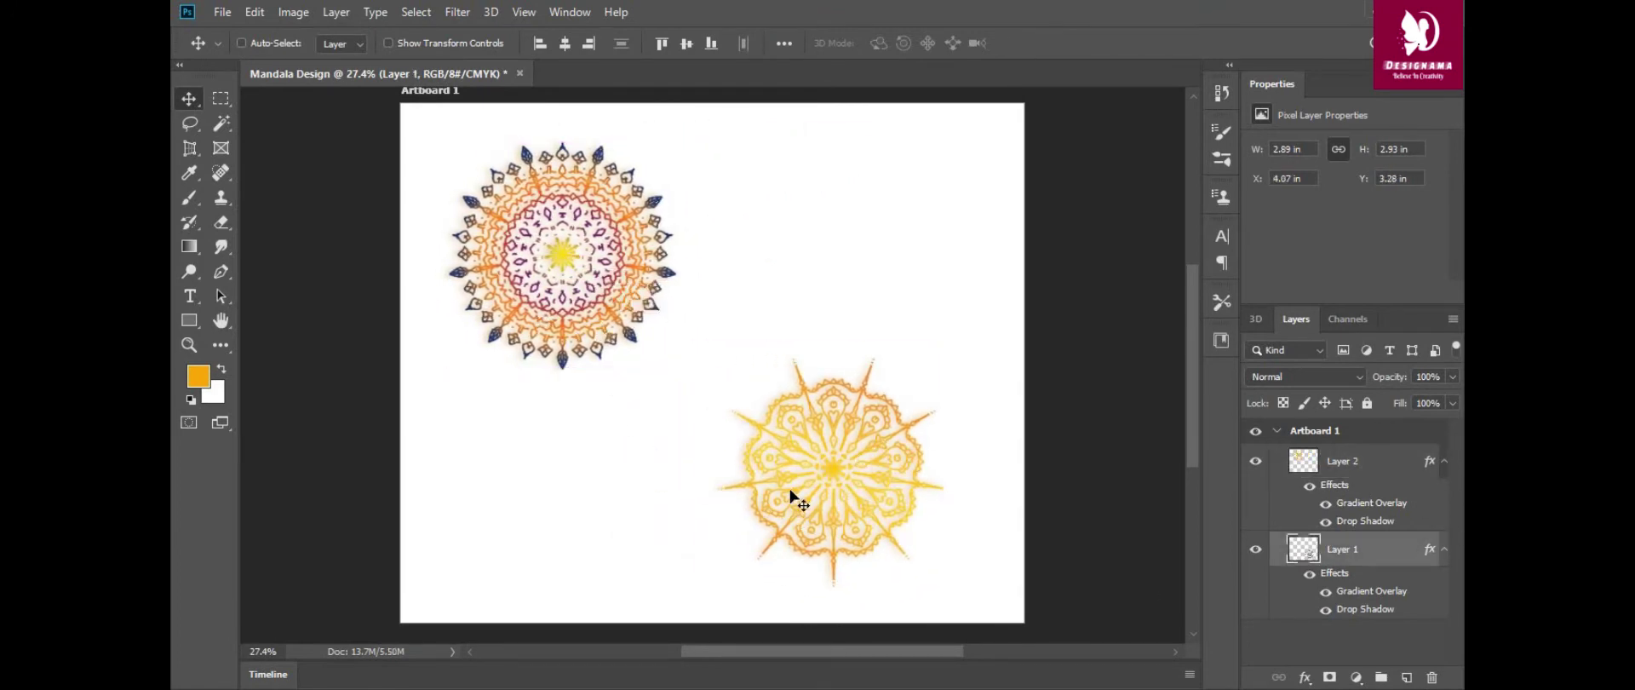
left_click_drag(796, 486, 818, 492)
Enlarge the yellow mandala slightly more, to about 3.37 in wide
key("ctrl+t")
left_click_drag(706, 575, 679, 610)
key("Return")
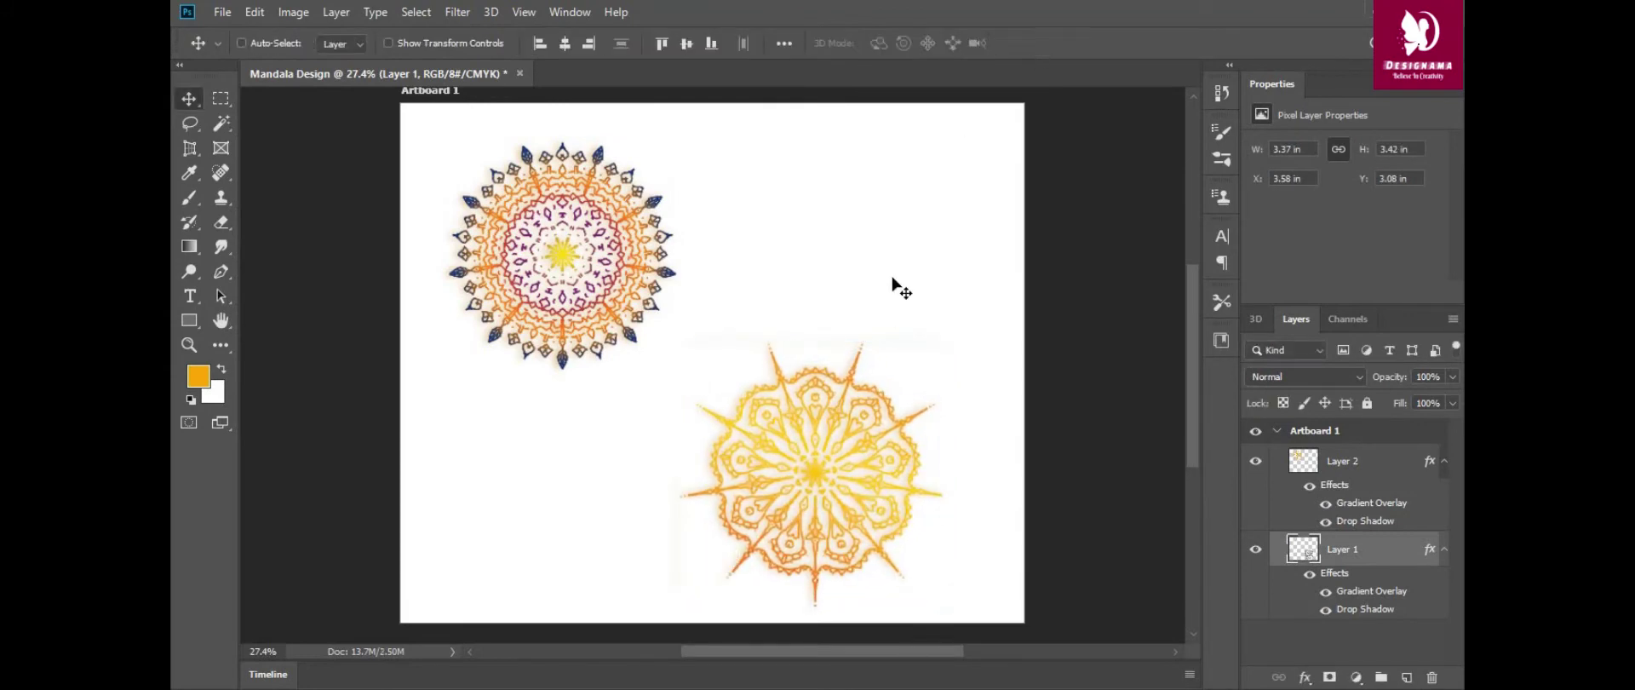
Add Layer 3 beneath the mandalas, filled black with a small diamond gradient near the top-right
left_click(1407, 677, "ctrl")
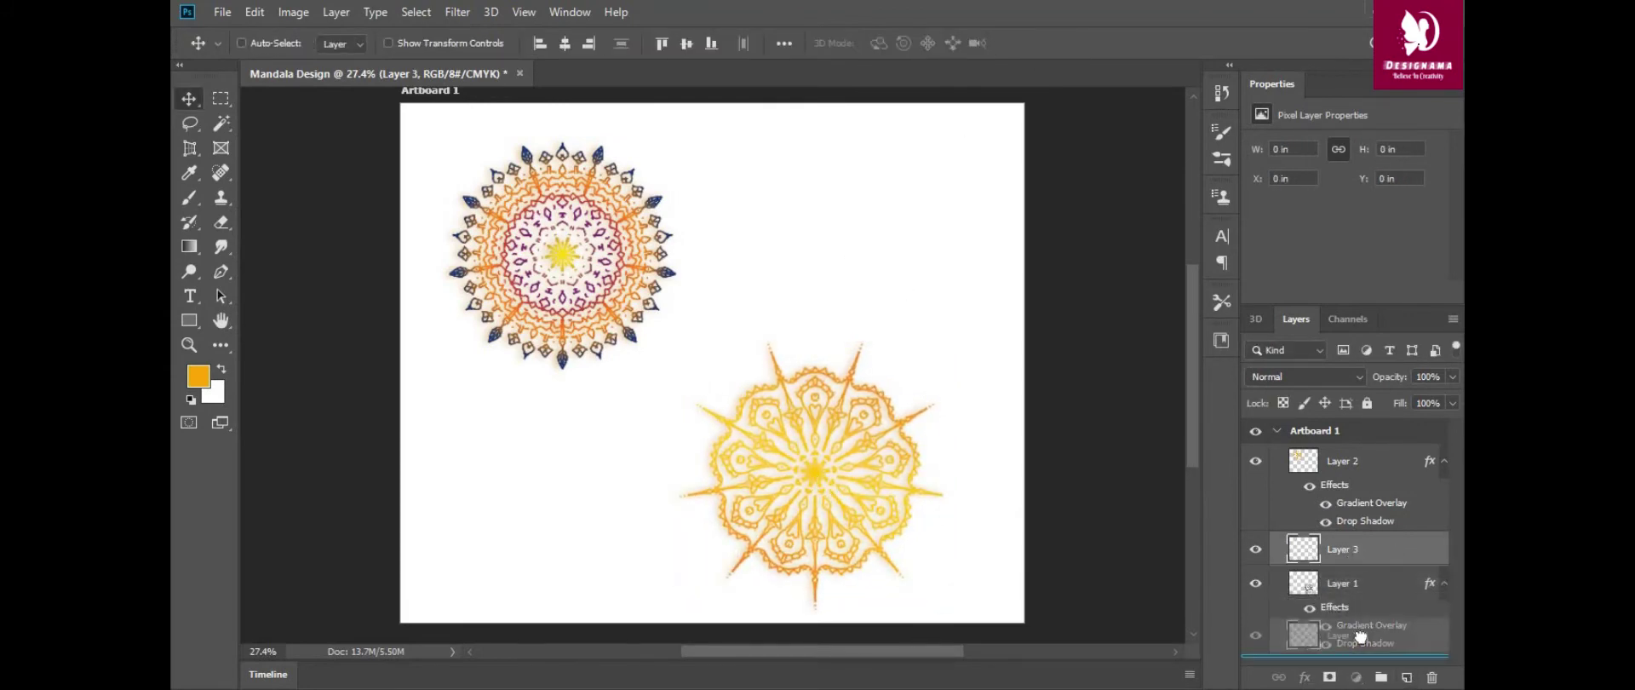
left_click(223, 99)
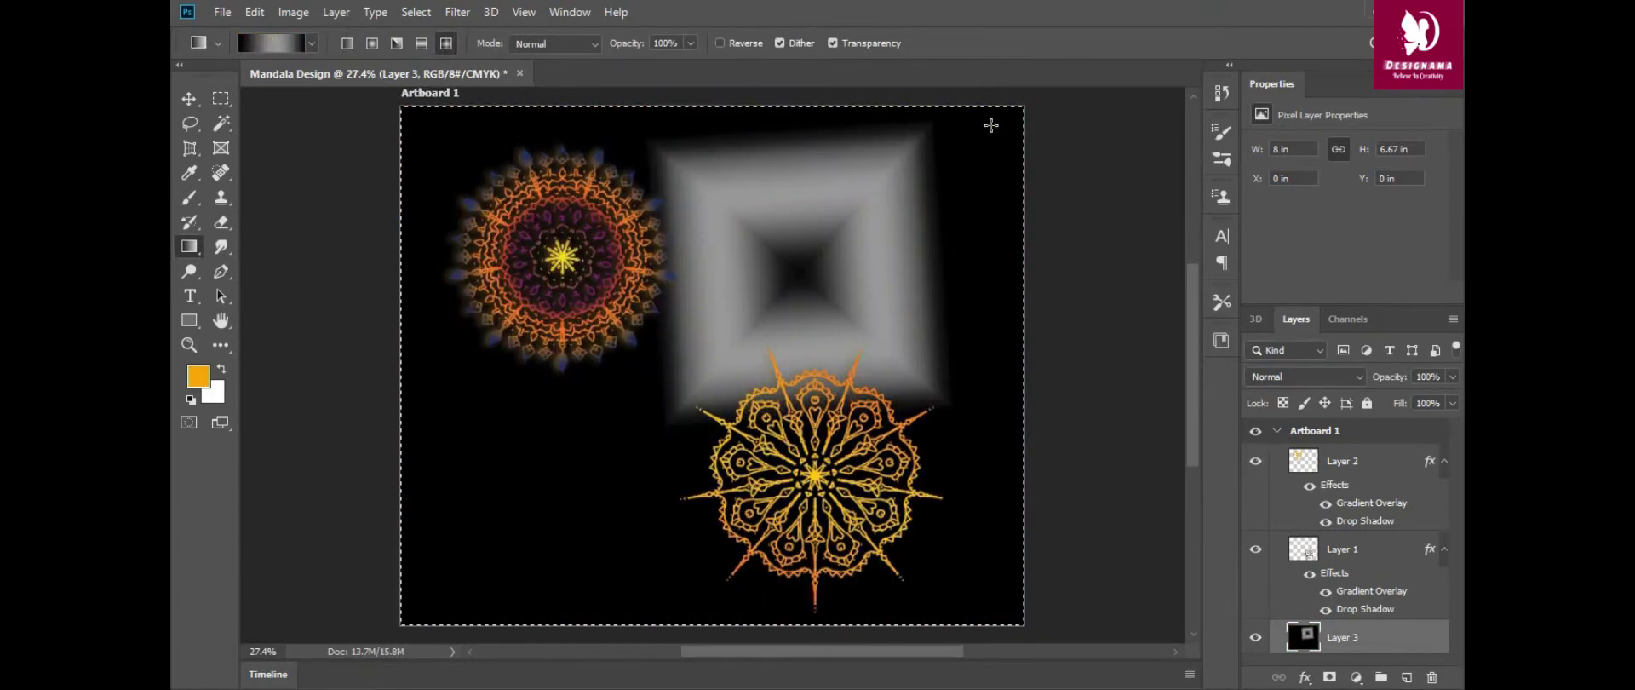
left_click_drag(916, 167, 971, 217)
left_click_drag(471, 562, 532, 613)
left_click_drag(874, 112, 1023, 256)
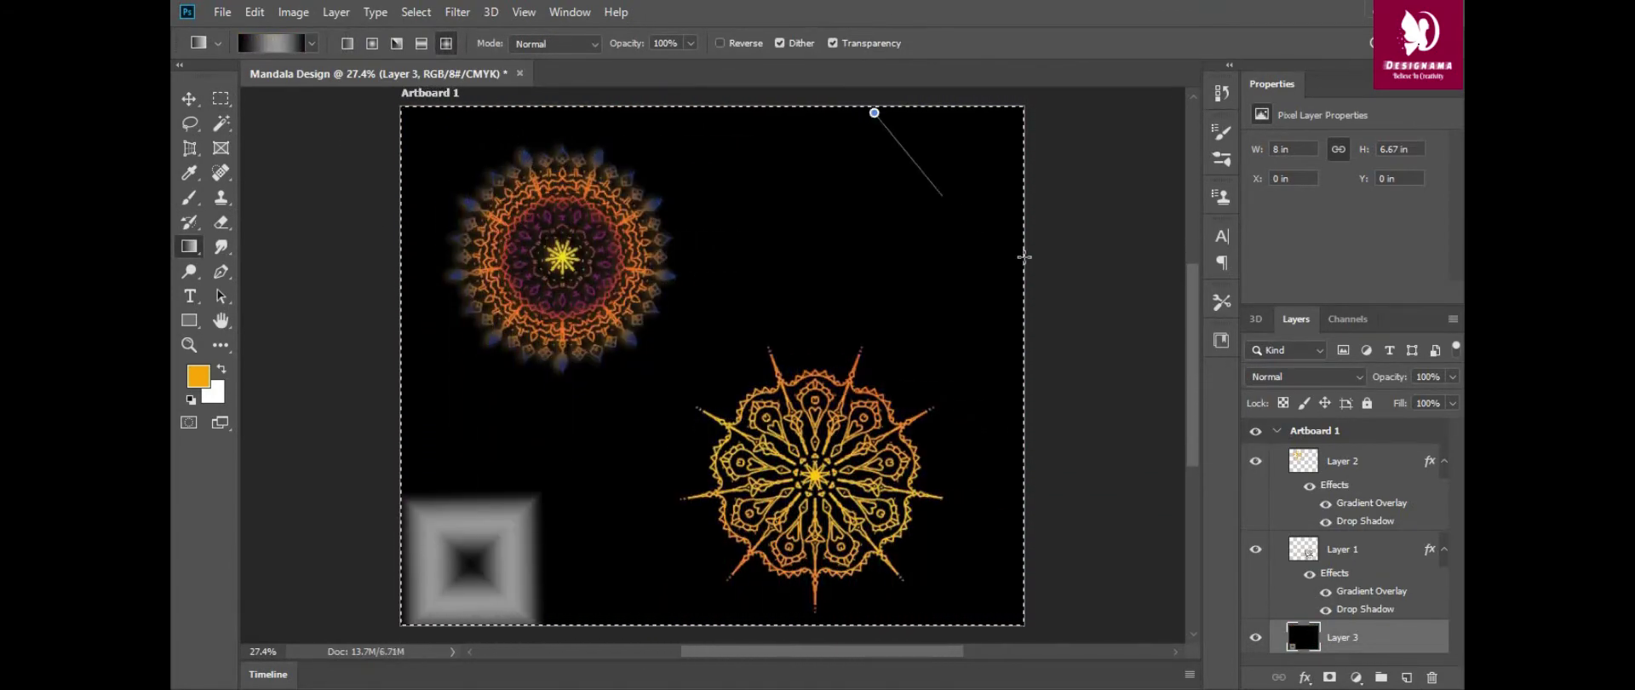
left_click_drag(957, 160, 1004, 207)
left_click_drag(850, 109, 1022, 250)
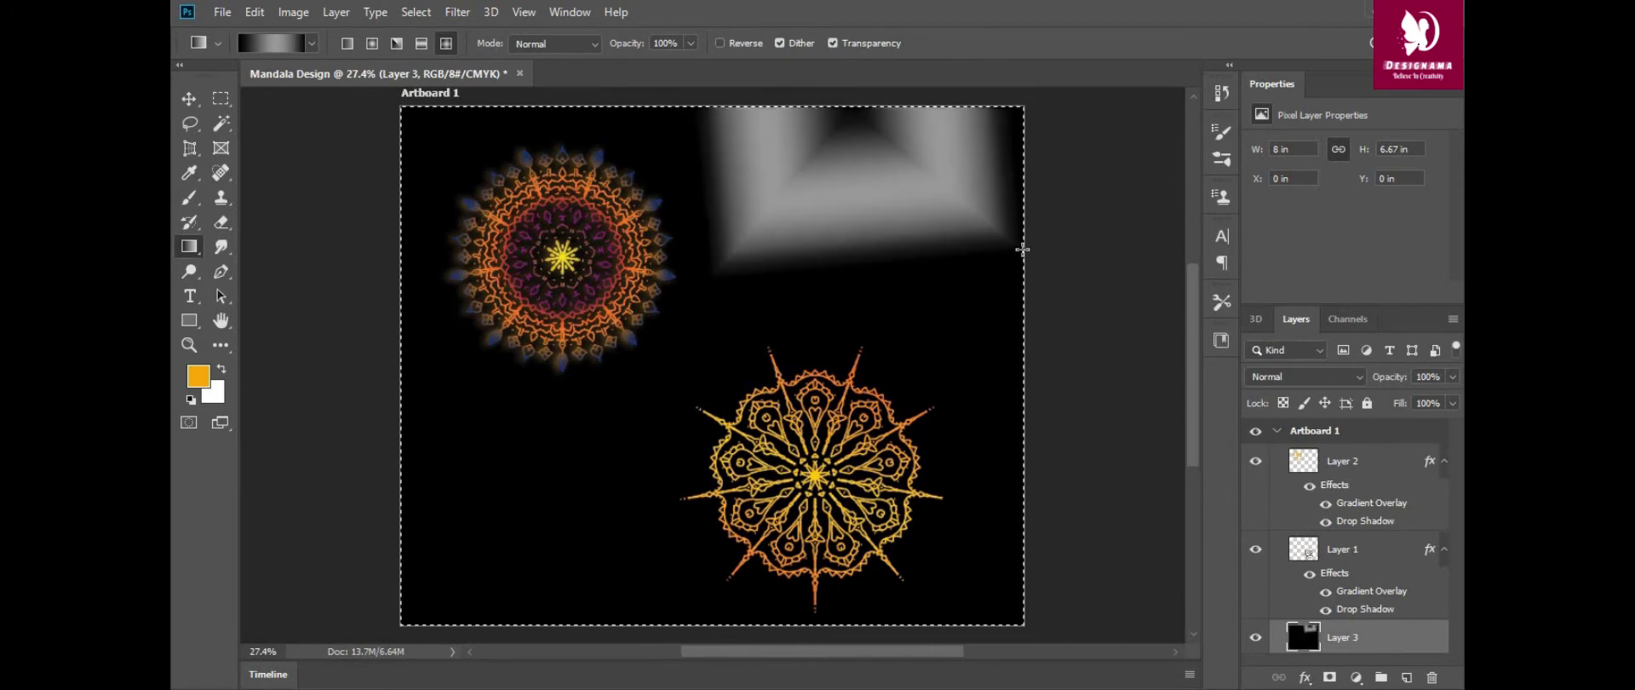
left_click(1343, 461)
Open Layer 2's Blending Options and begin editing its drop shadow
key("v")
right_click(1327, 464)
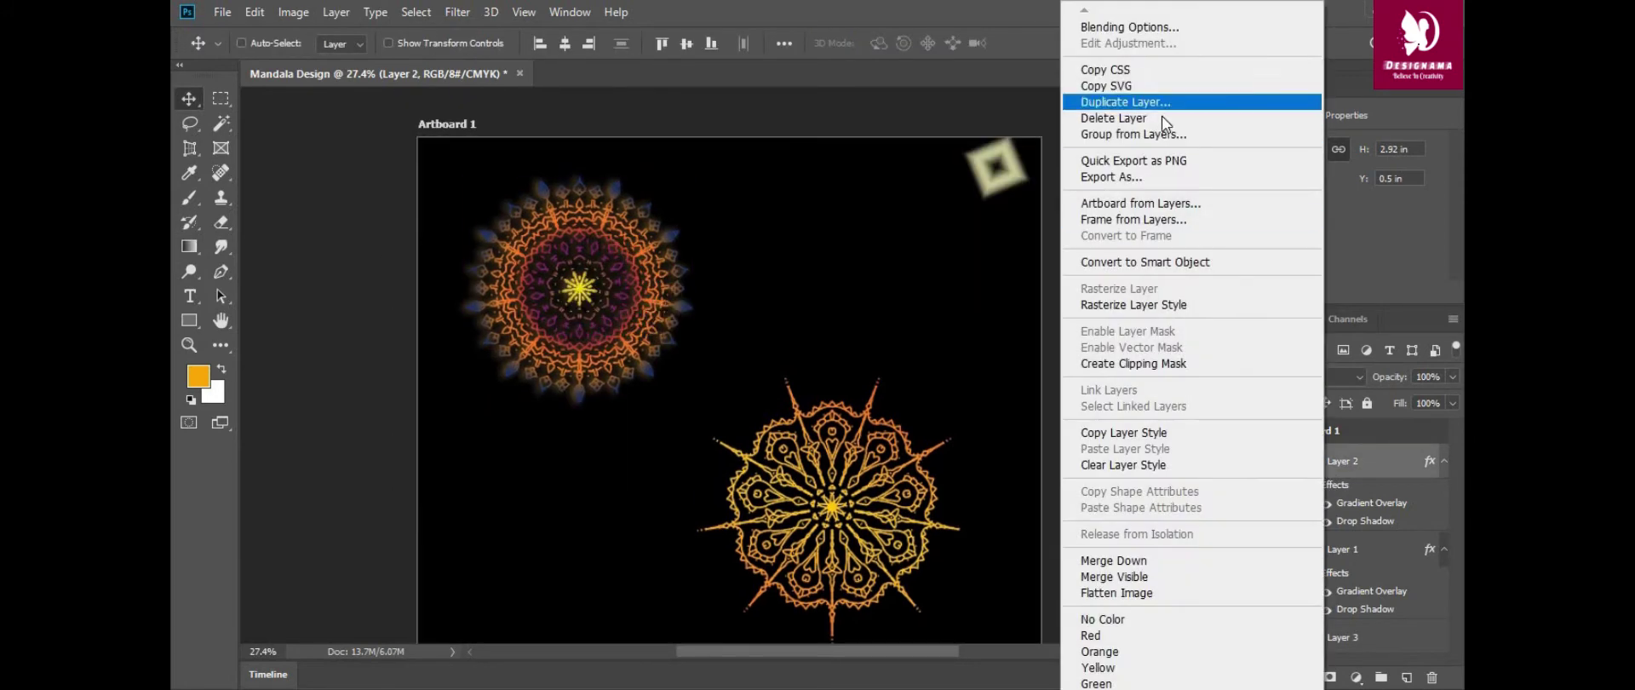
left_click(1300, 606)
double_click(1299, 606)
left_click(767, 422)
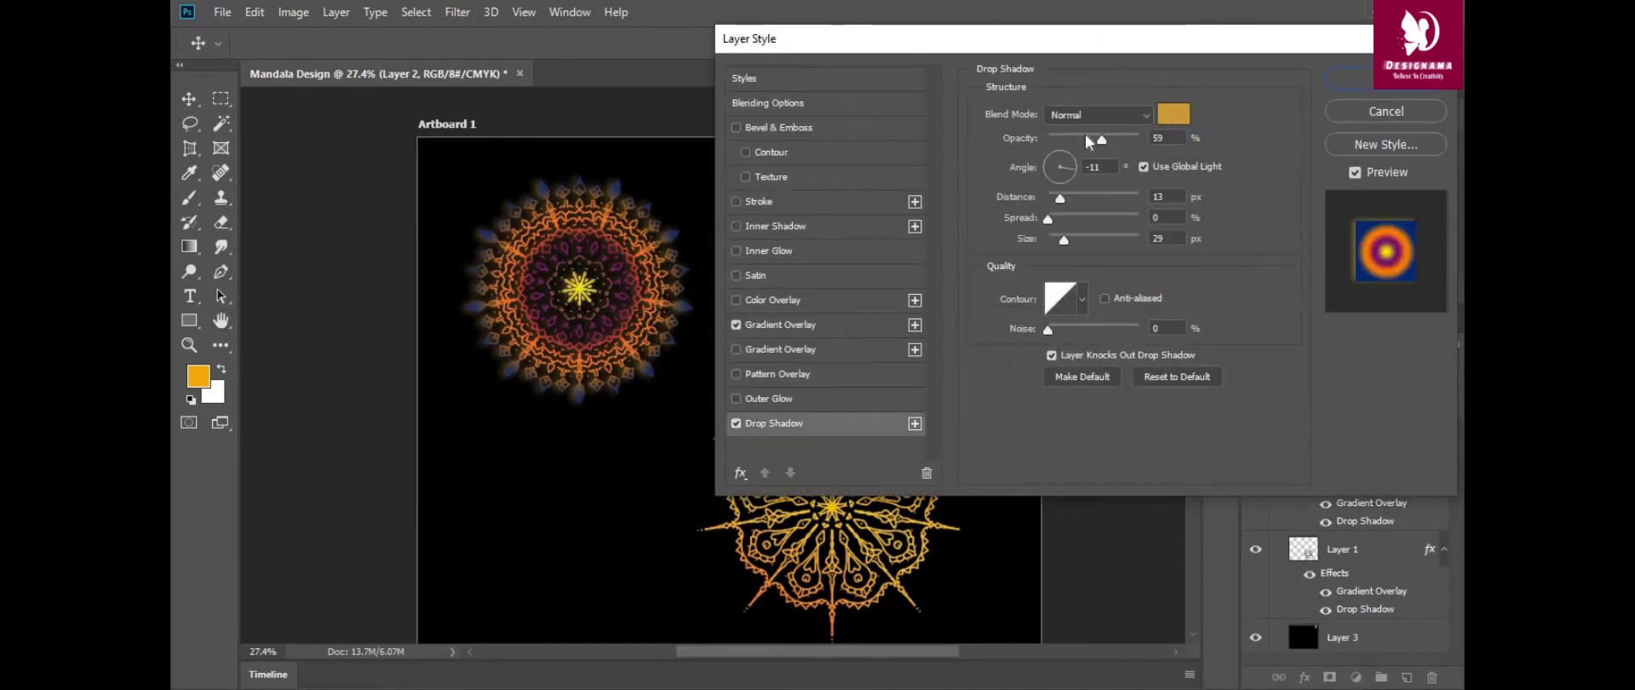
type("0")
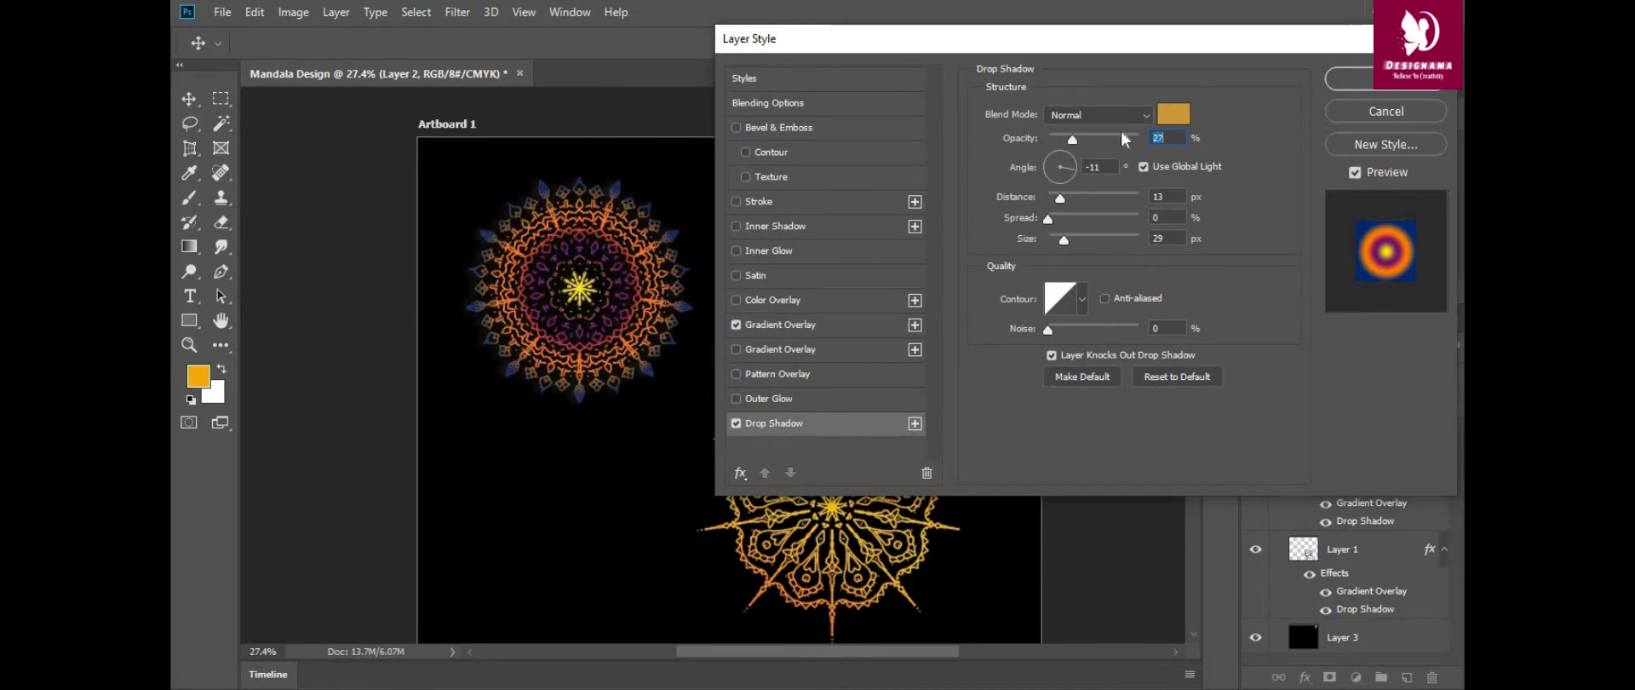
Apply an Orange, Yellow, Orange gradient overlay in Diamond style at a -31° angle
left_click(839, 329)
left_click(1096, 156)
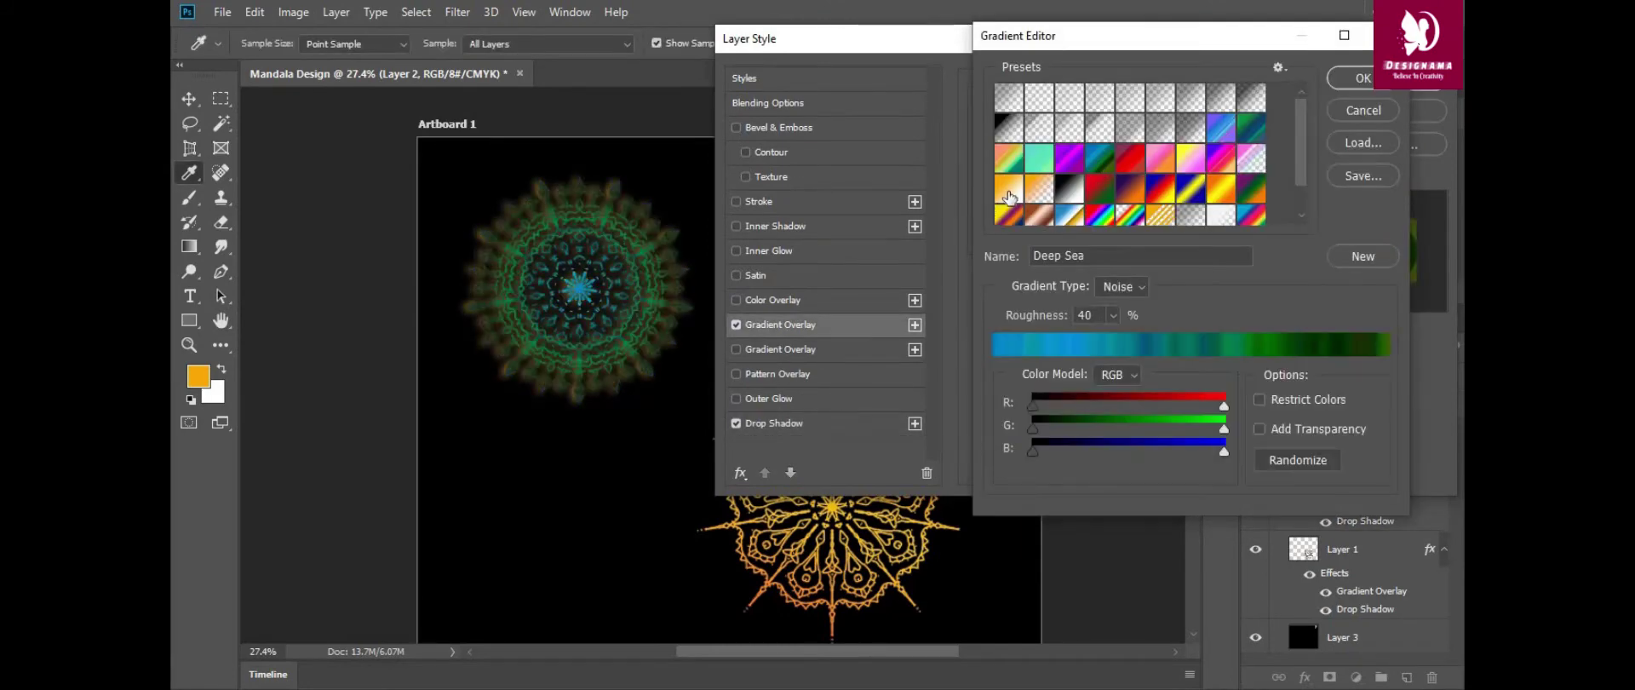
left_click(1221, 92)
left_click(1363, 77)
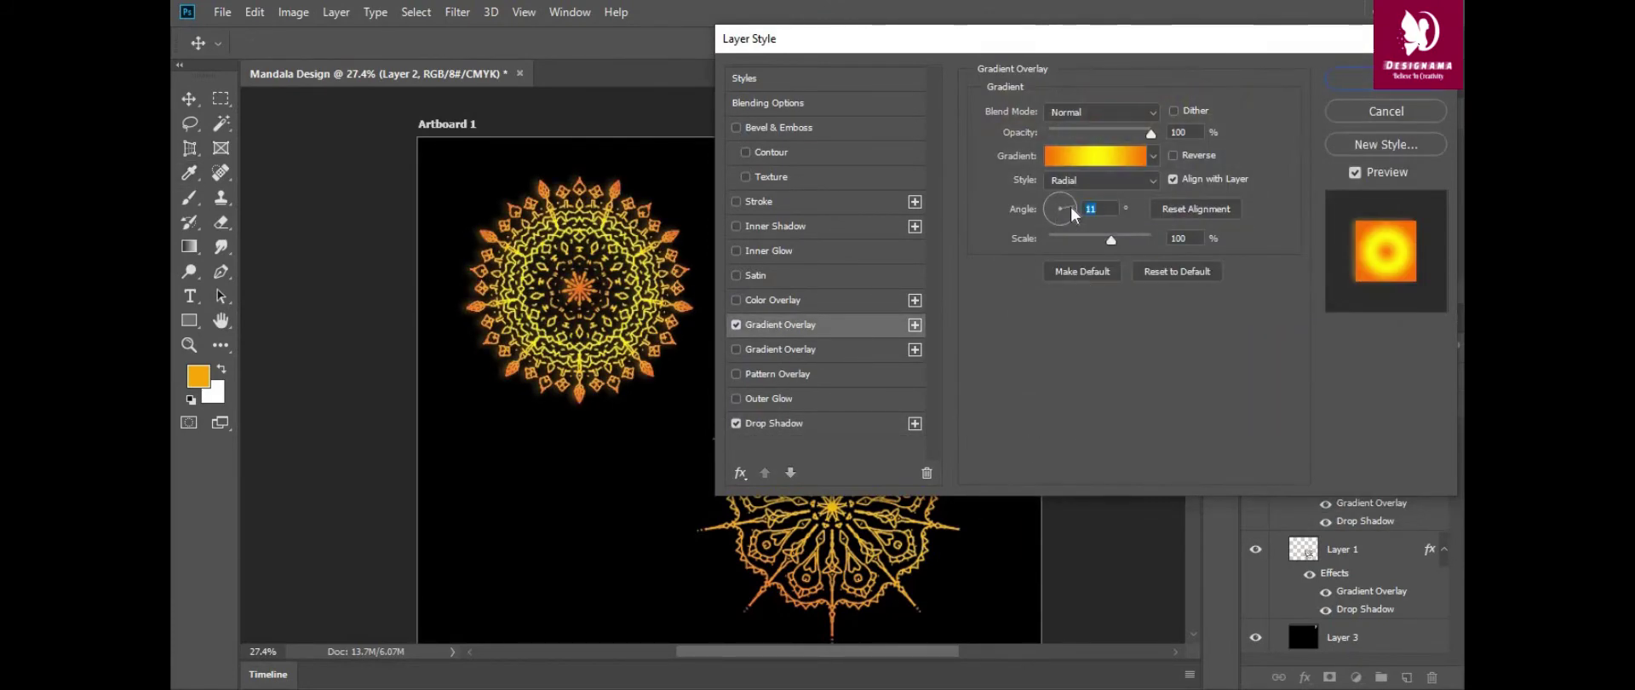
left_click(1101, 180)
left_click_drag(1073, 205, 1065, 223)
left_click(1100, 179)
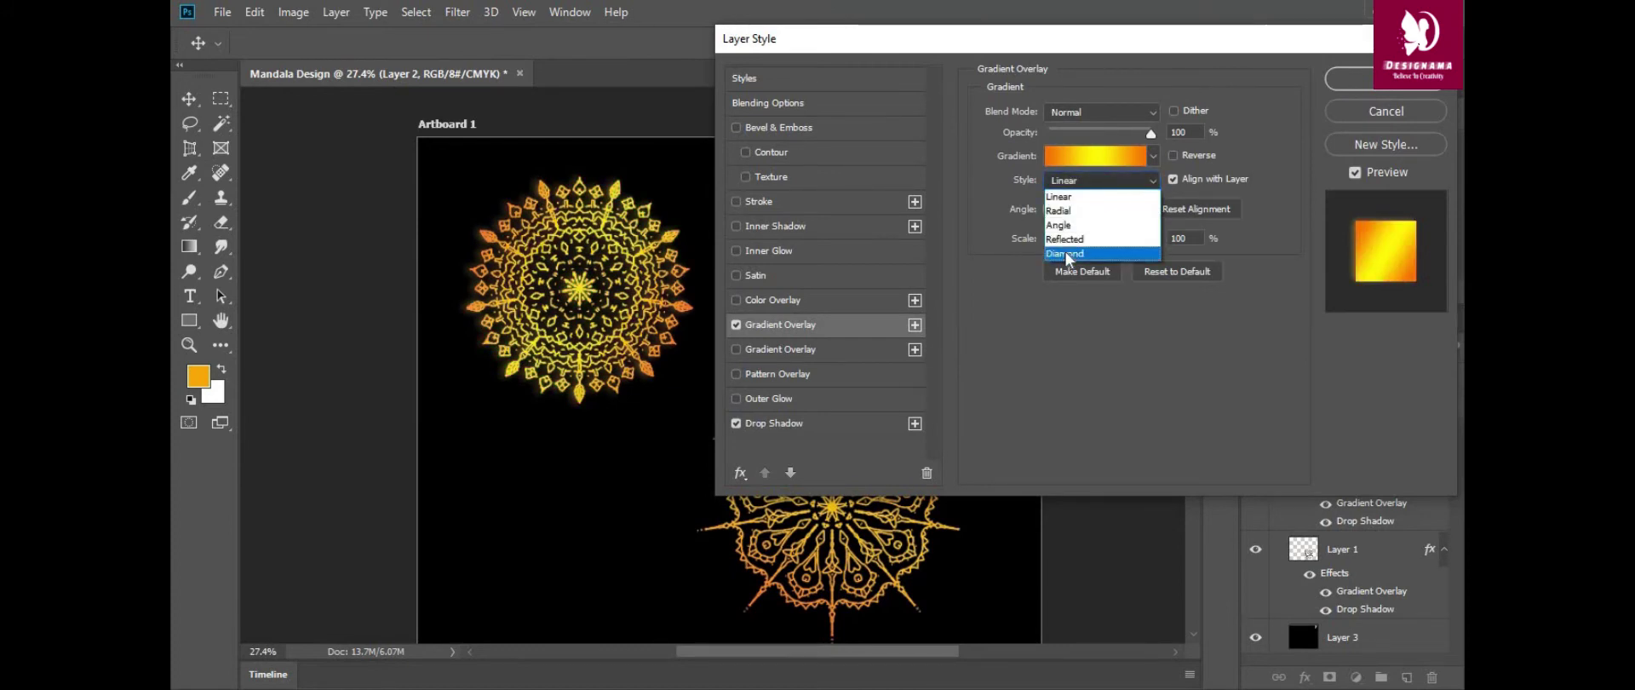
left_click(1069, 249)
Lower the drop shadow opacity to 14% and apply the layer style
left_click(736, 423)
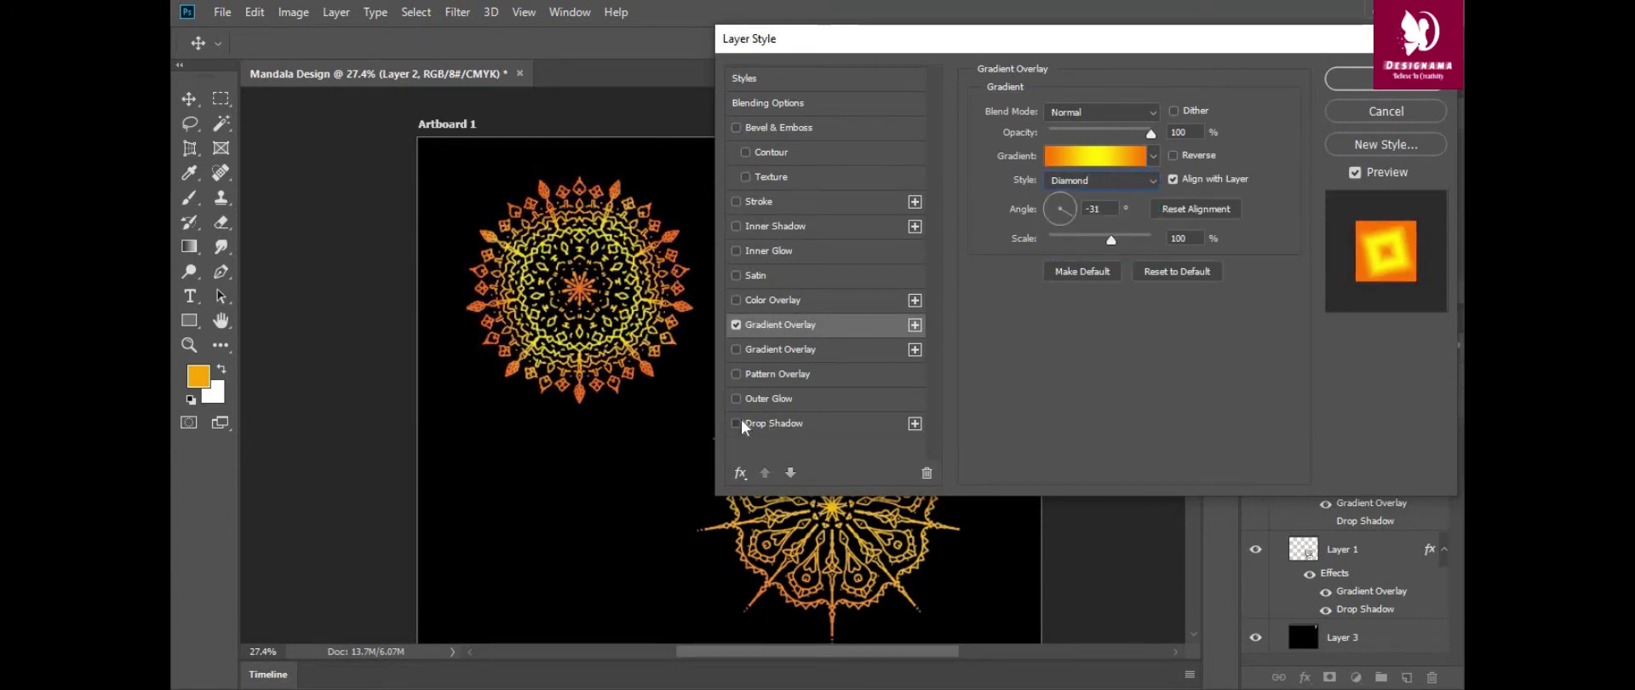
left_click(736, 423)
left_click(860, 423)
left_click_drag(1055, 138, 1061, 135)
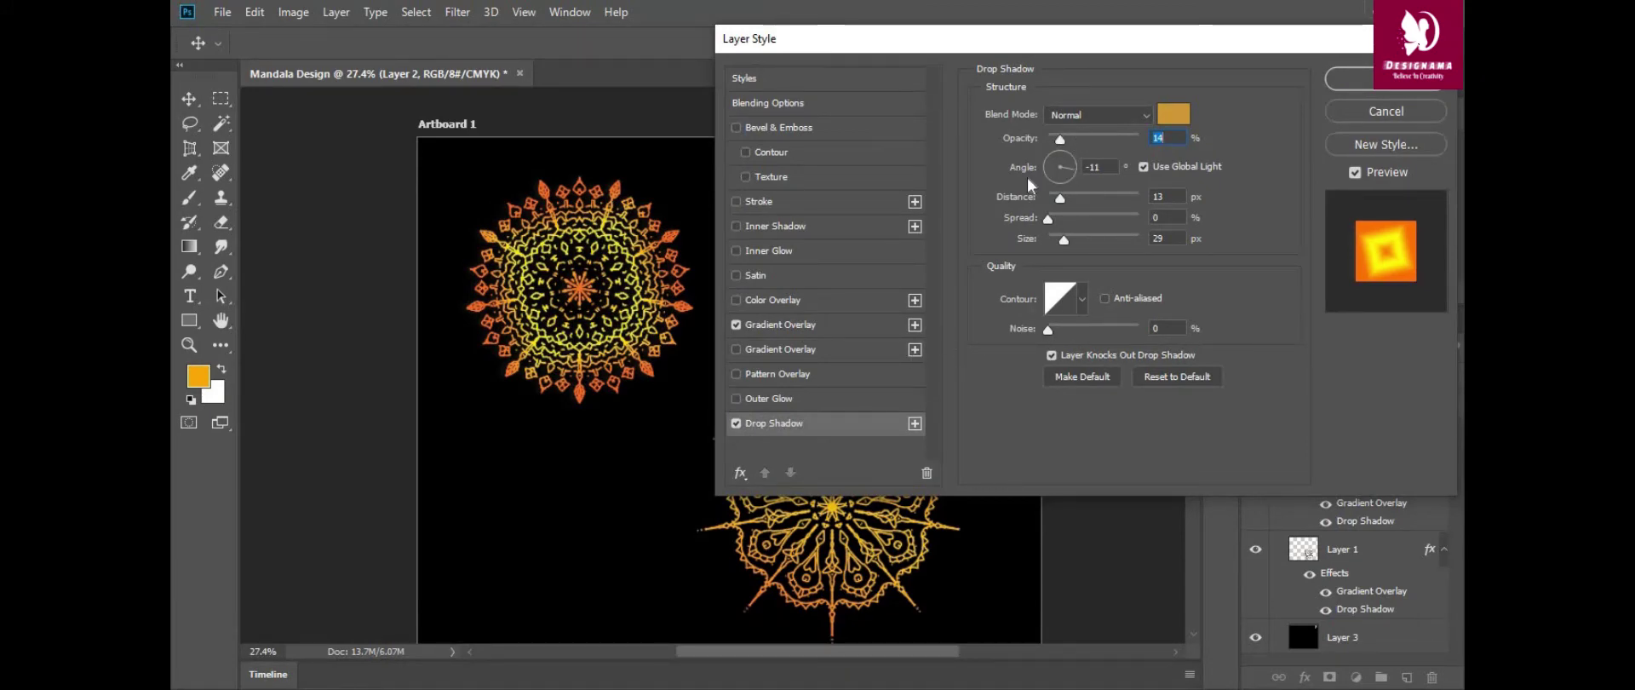
left_click(1175, 347)
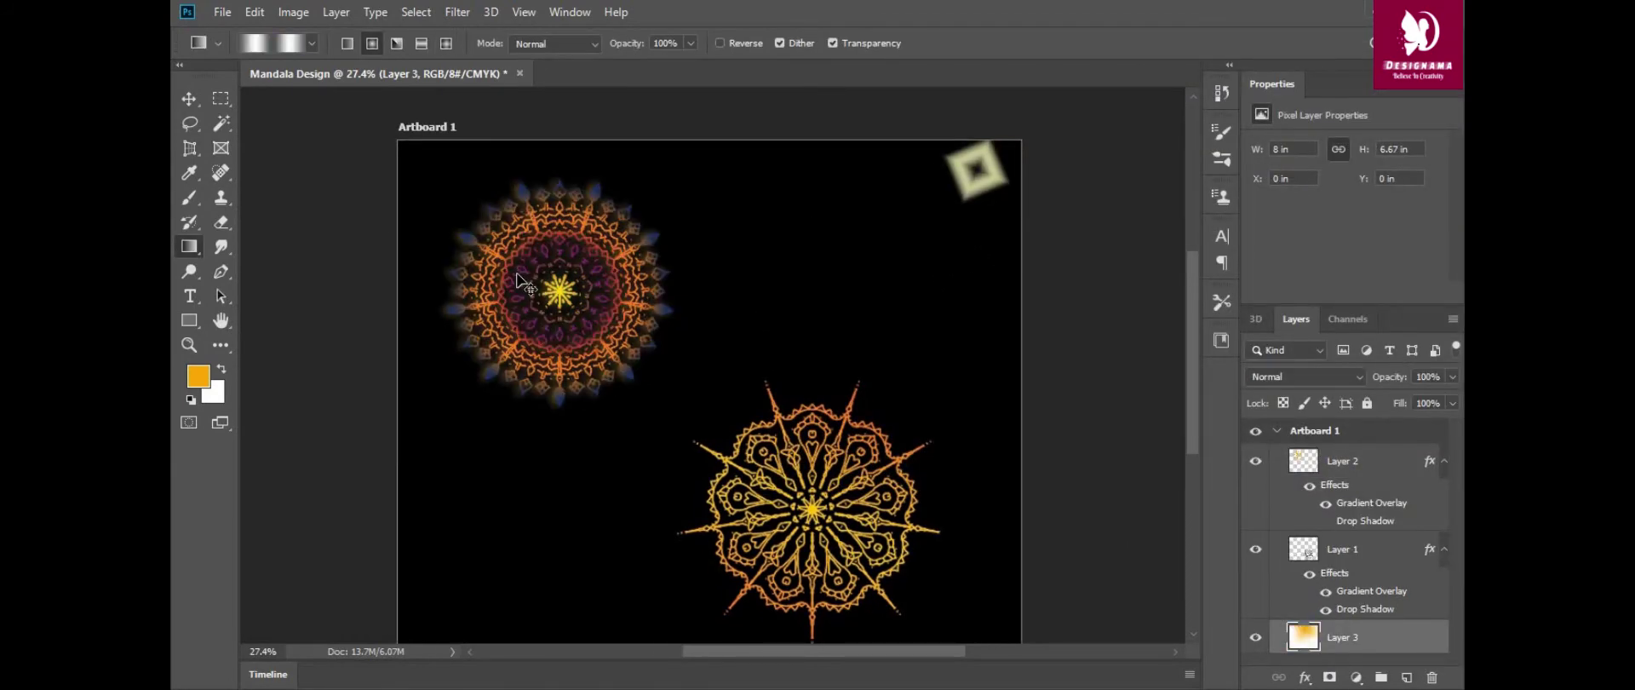
Paint Layer 3's background with several radial transparent-grey gradient strokes
left_click(312, 42)
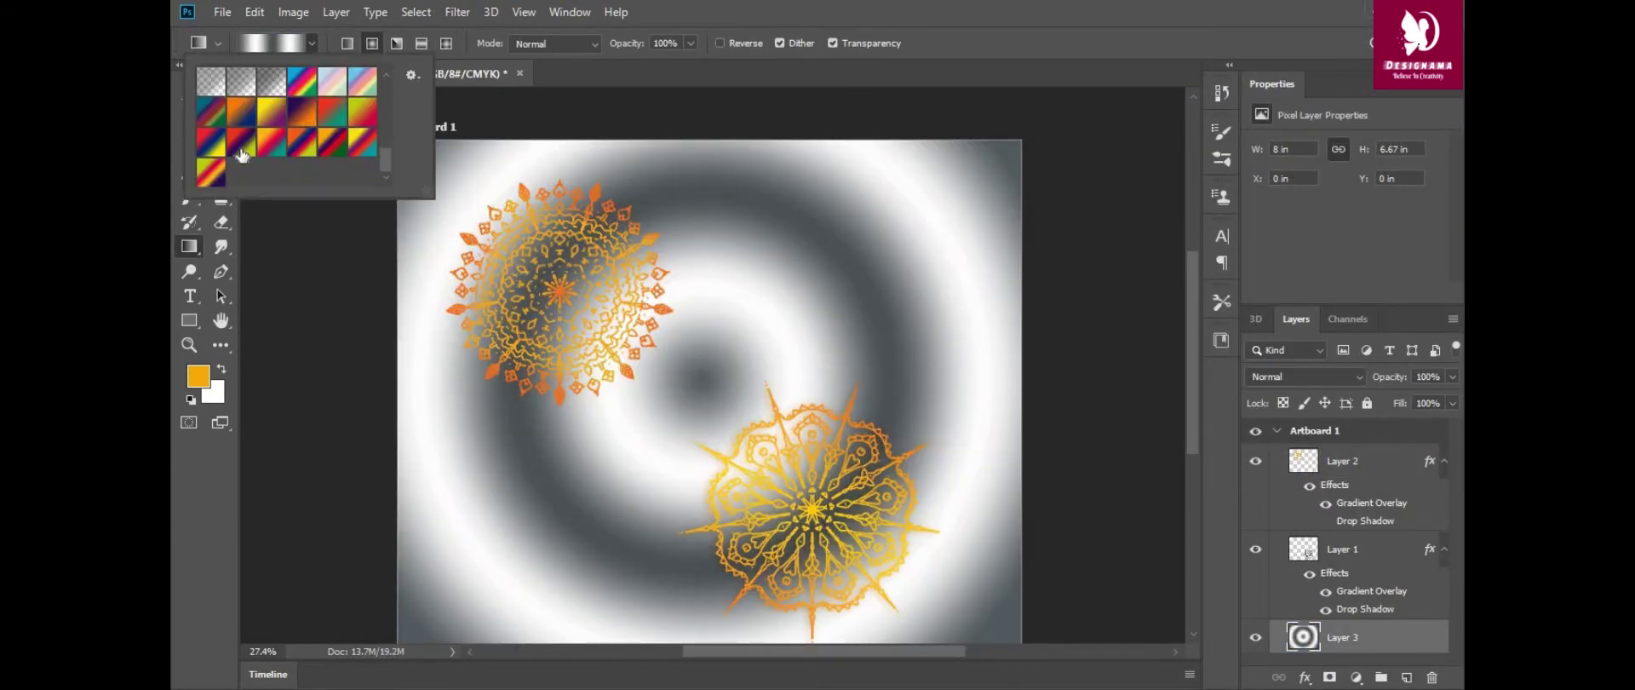
left_click(241, 81)
left_click(686, 573)
left_click_drag(707, 294, 979, 293)
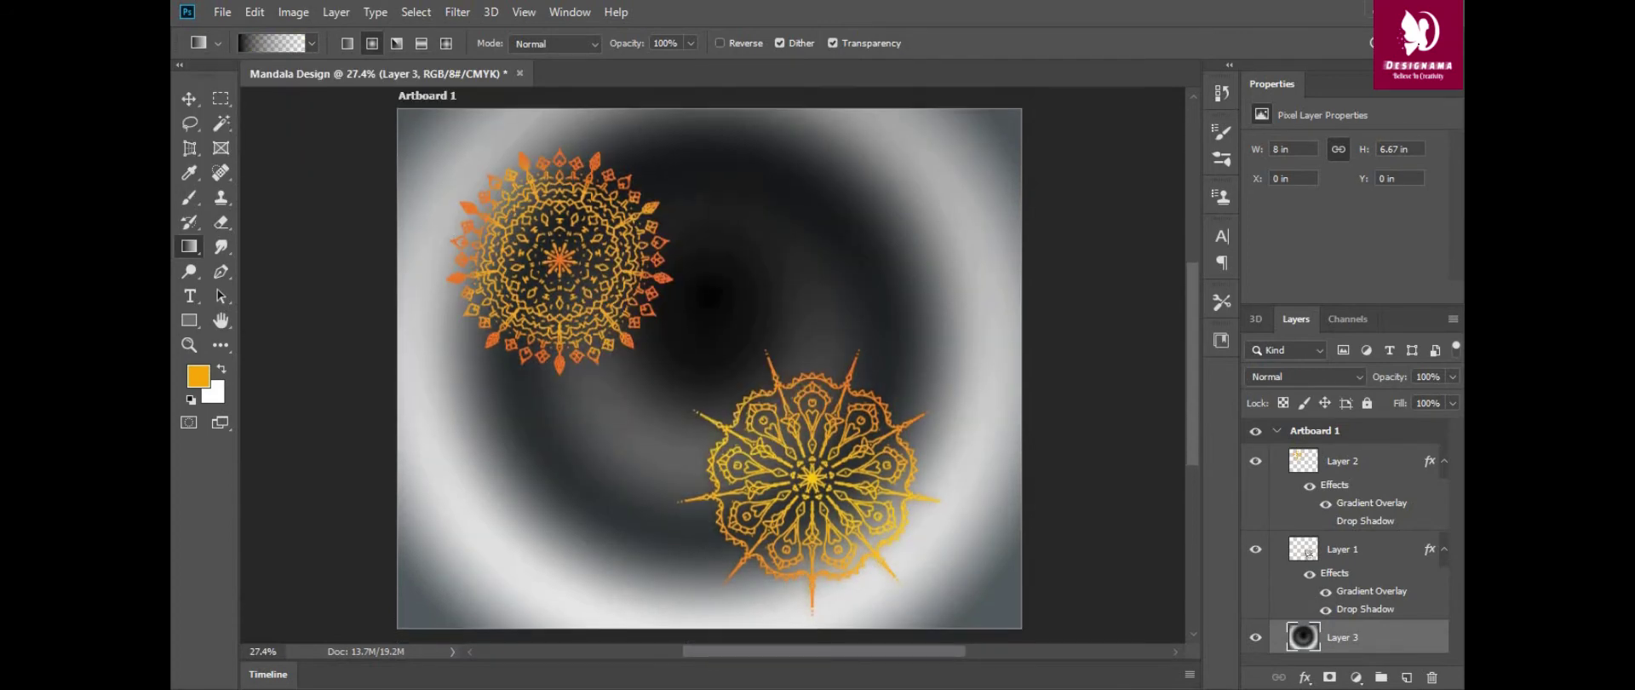
left_click_drag(707, 294, 711, 379)
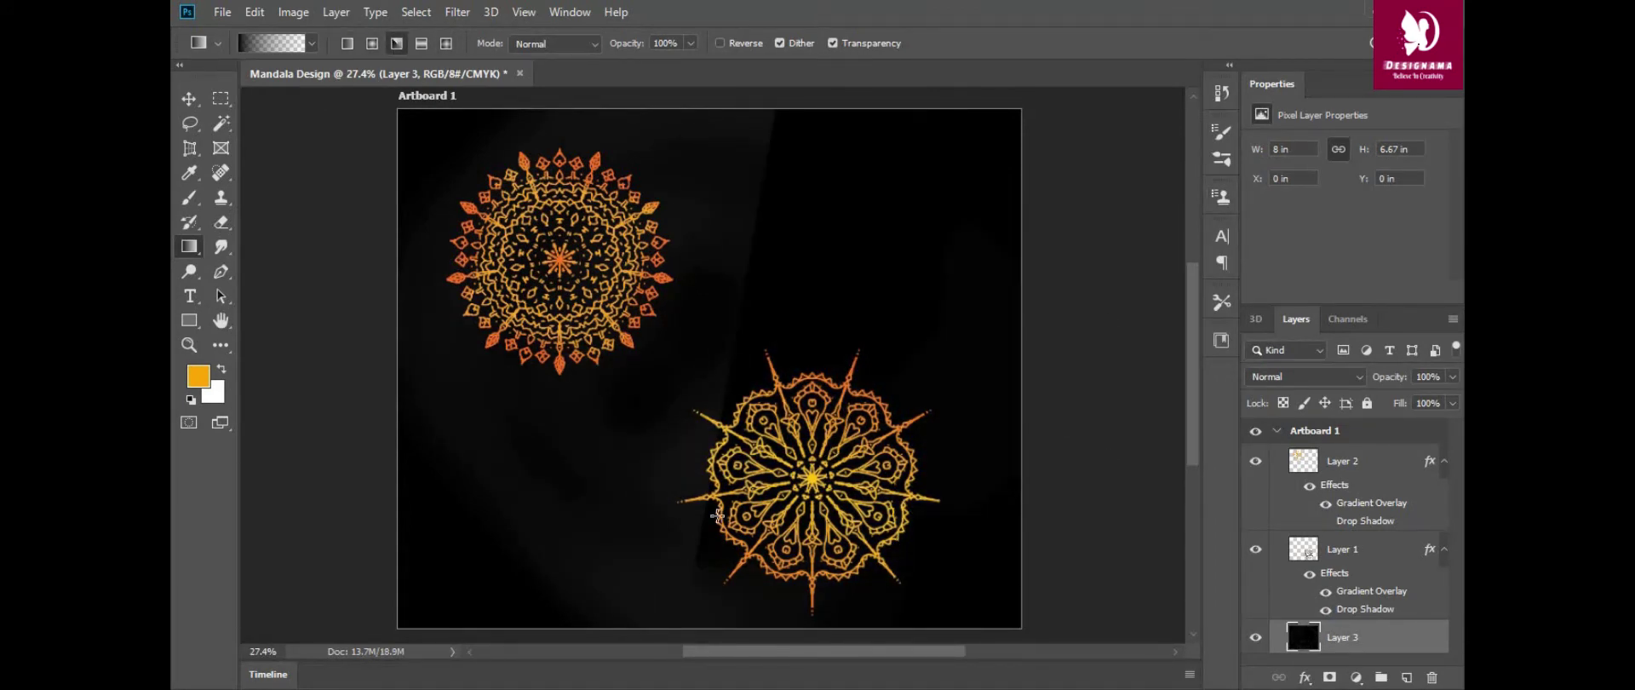
left_click_drag(695, 466, 849, 610)
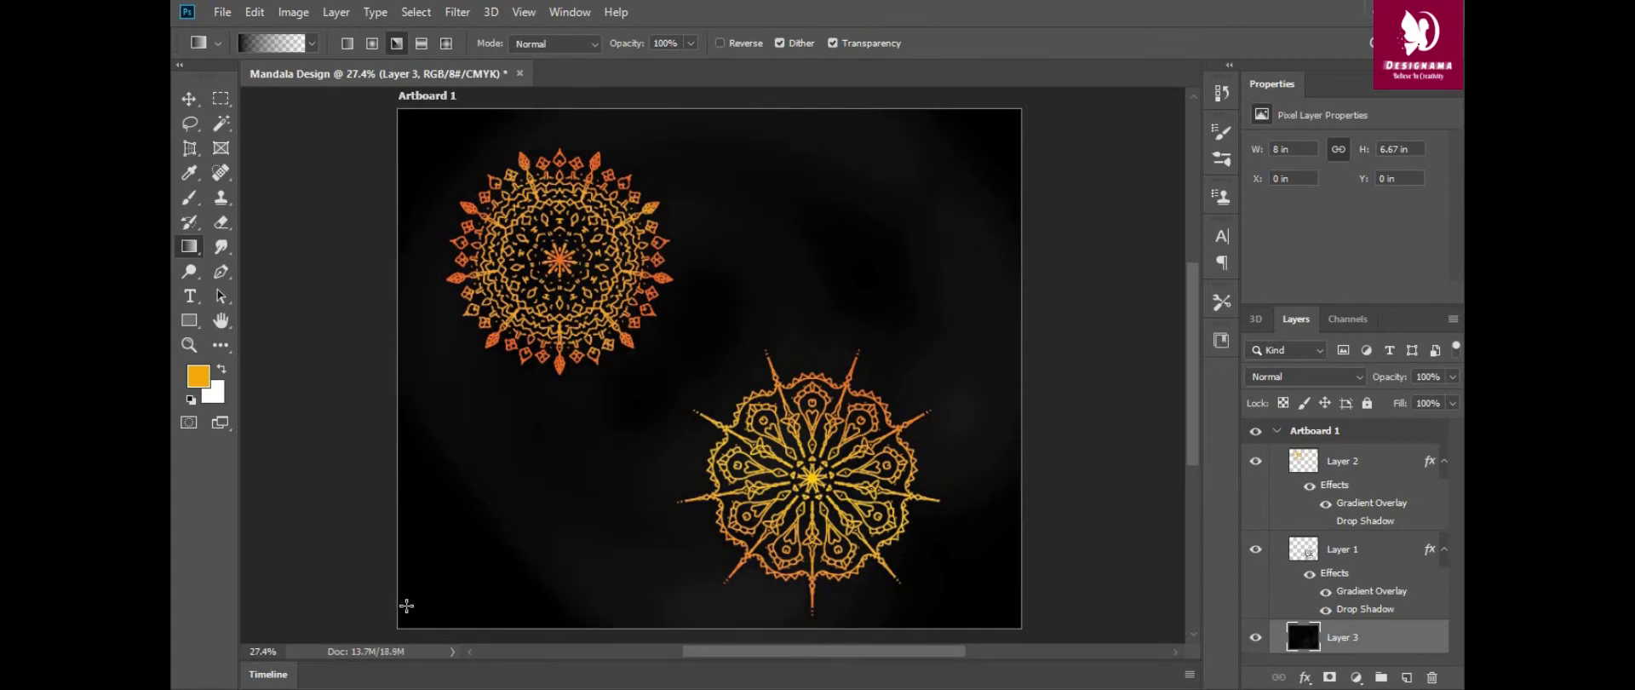
left_click_drag(401, 606, 570, 511)
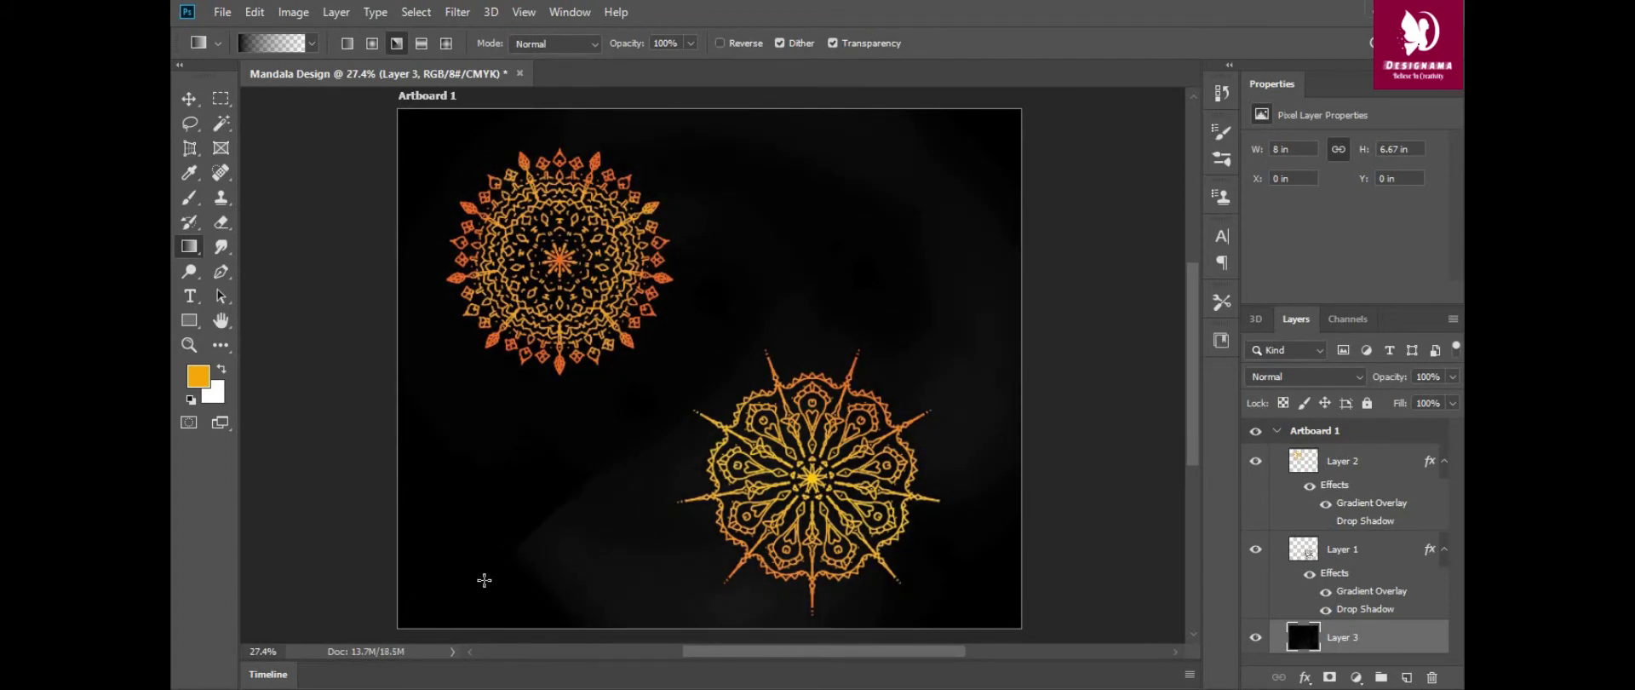
Add a linear grey gradient over the background, undoing the last attempt
left_click(347, 43)
left_click_drag(825, 331, 1081, 478)
left_click_drag(797, 368, 799, 349)
key("ctrl+z")
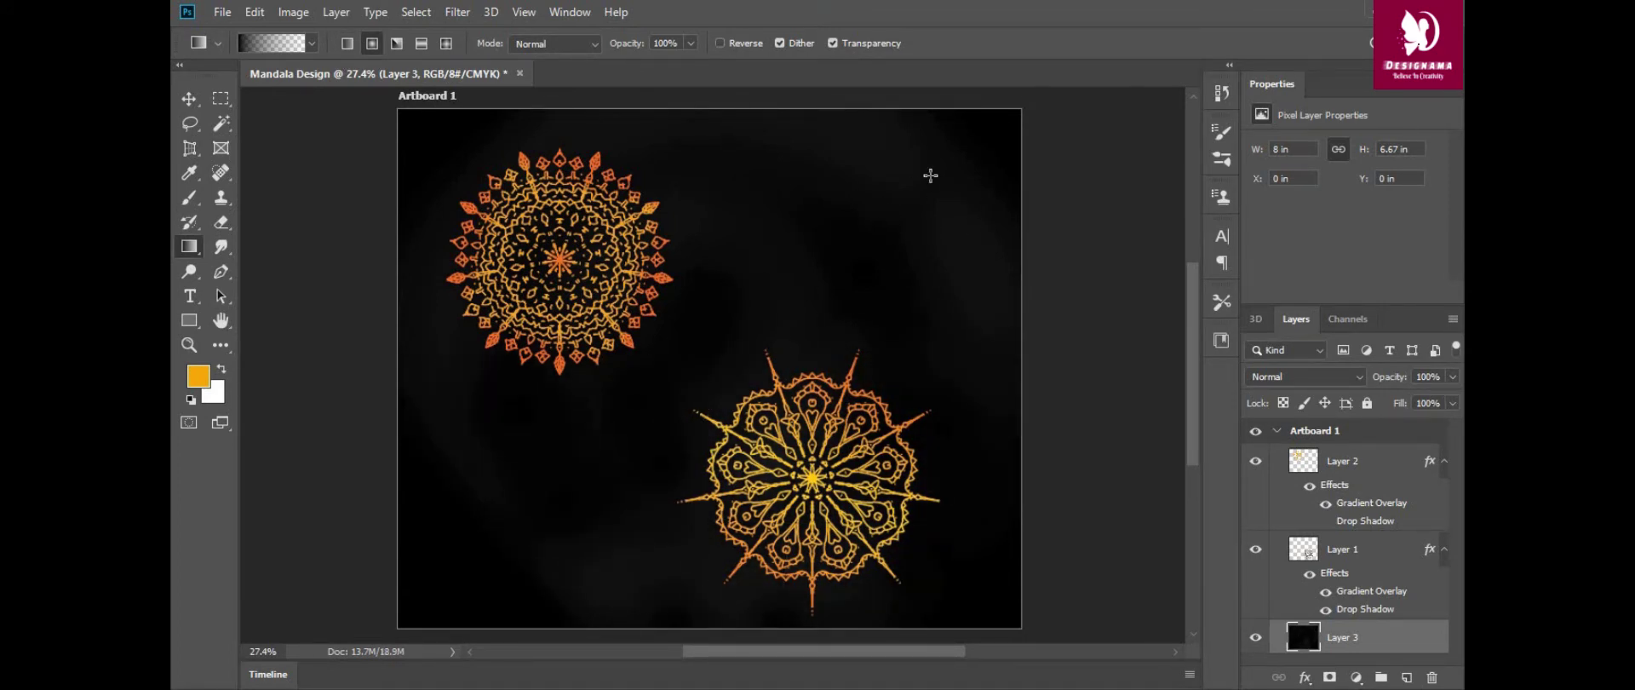
Apply the Grain filter from the Filter Gallery to the background
scroll(358, 477, "up", 1)
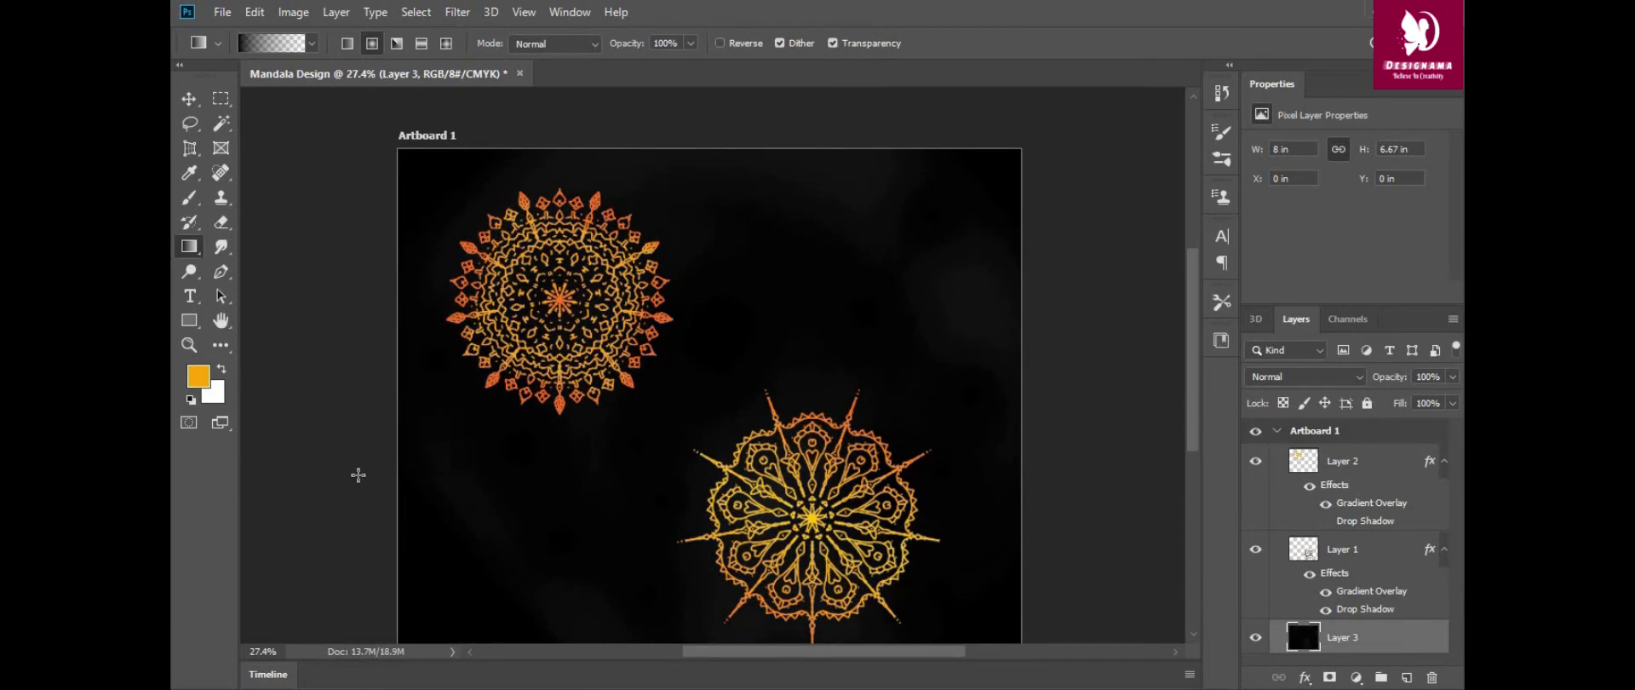
left_click(457, 12)
left_click(486, 90)
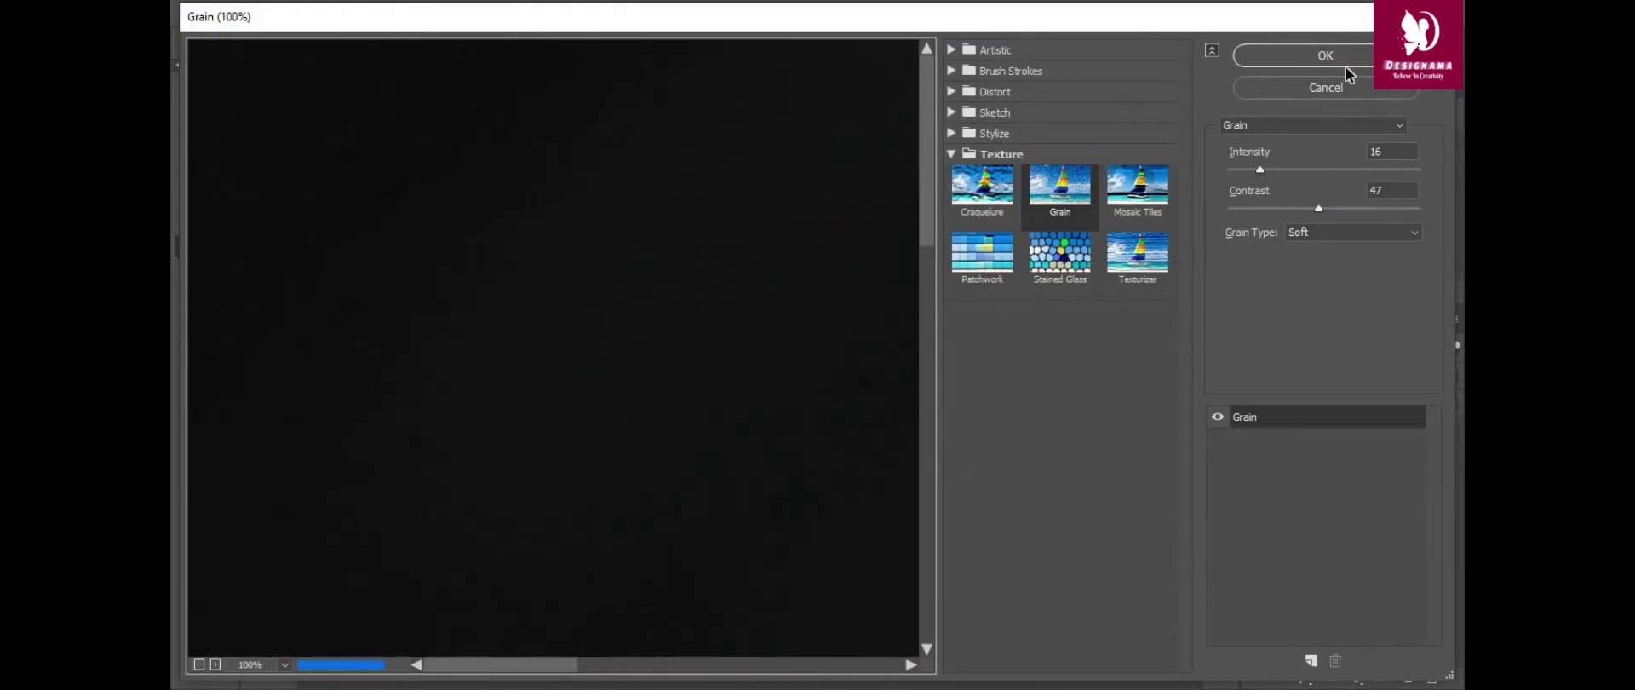
left_click(1344, 65)
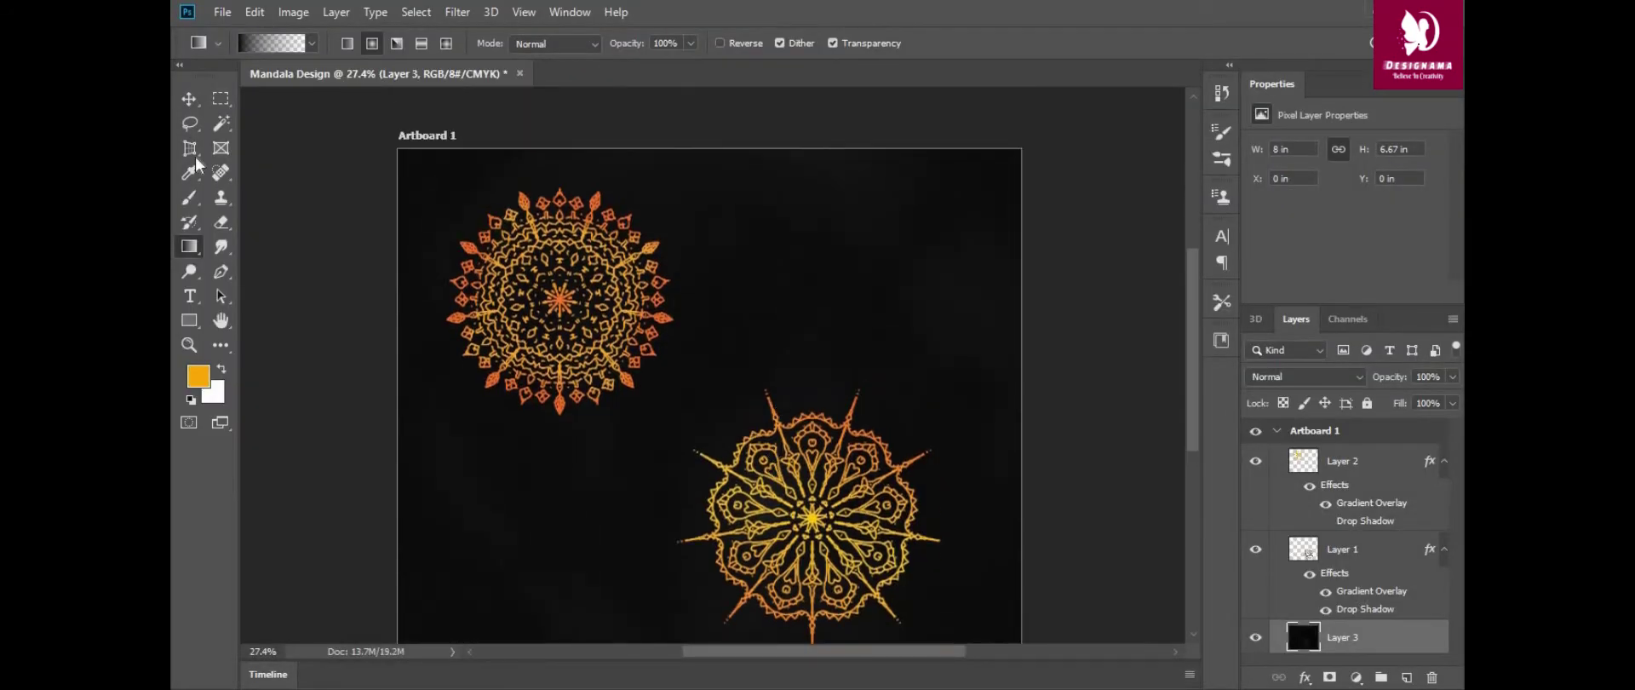
Apply a Texturizer filter to the background through the Filter Gallery
left_click(457, 12)
left_click(819, 266)
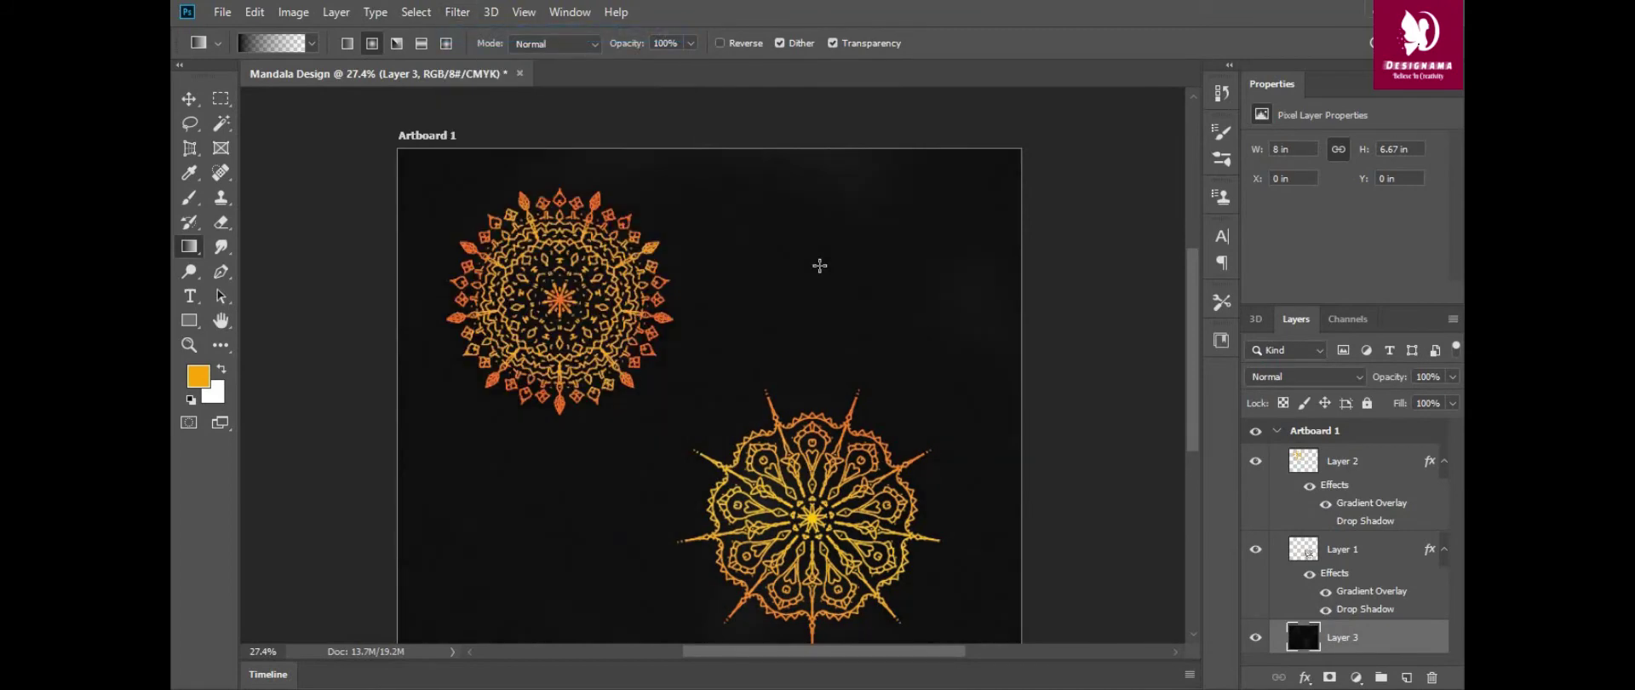
left_click(464, 14)
left_click(1065, 368)
left_click(457, 12)
left_click(476, 86)
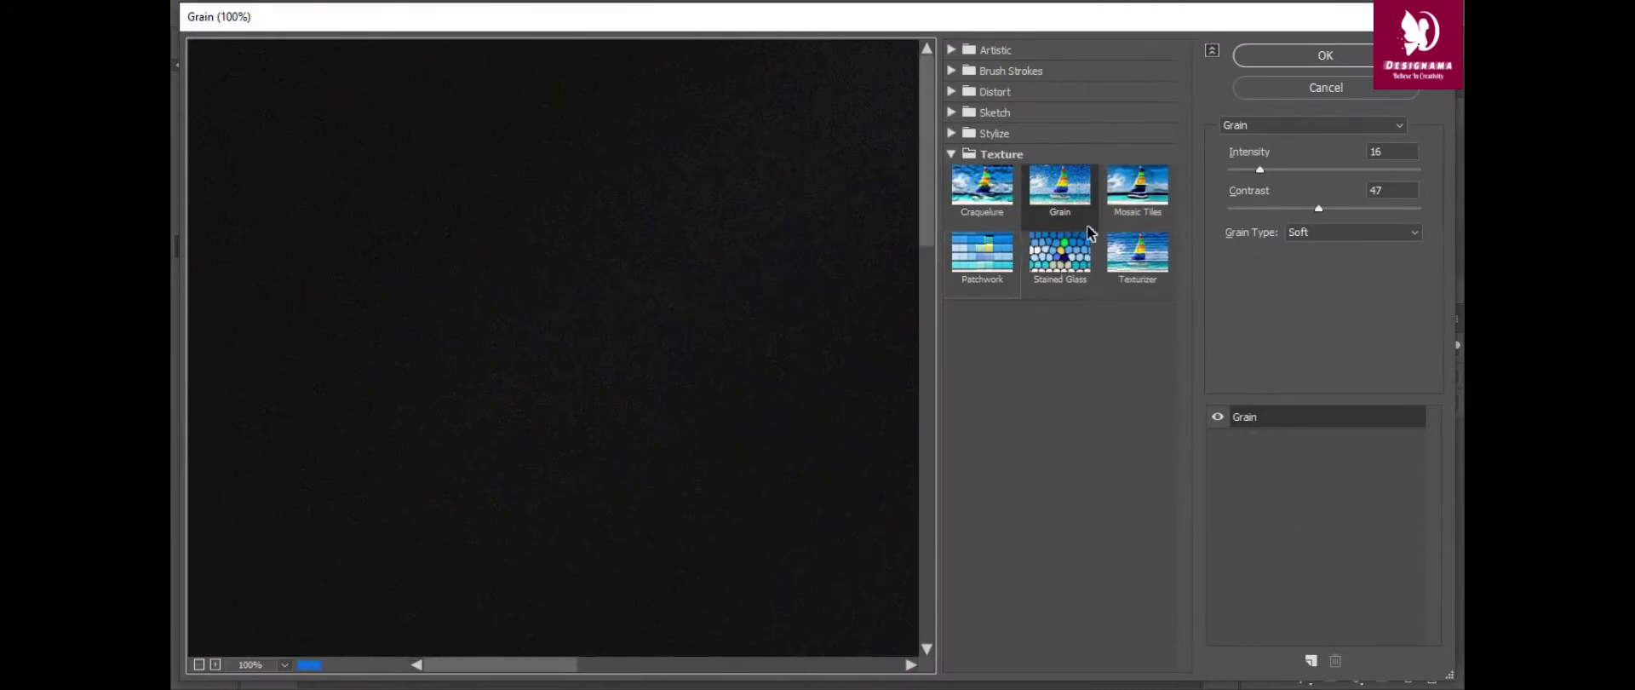
left_click(1092, 51)
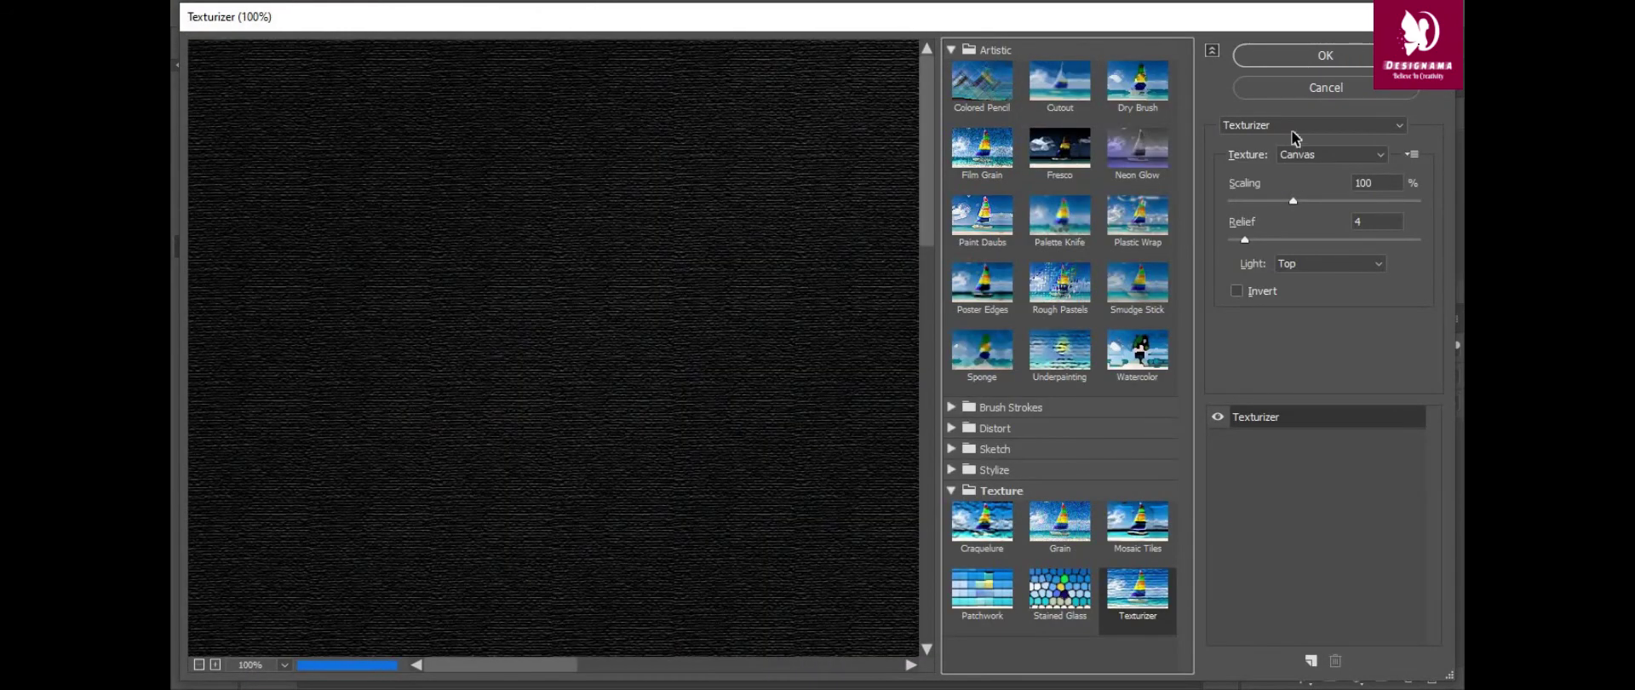
left_click(1303, 157)
left_click(1303, 199)
left_click(1309, 61)
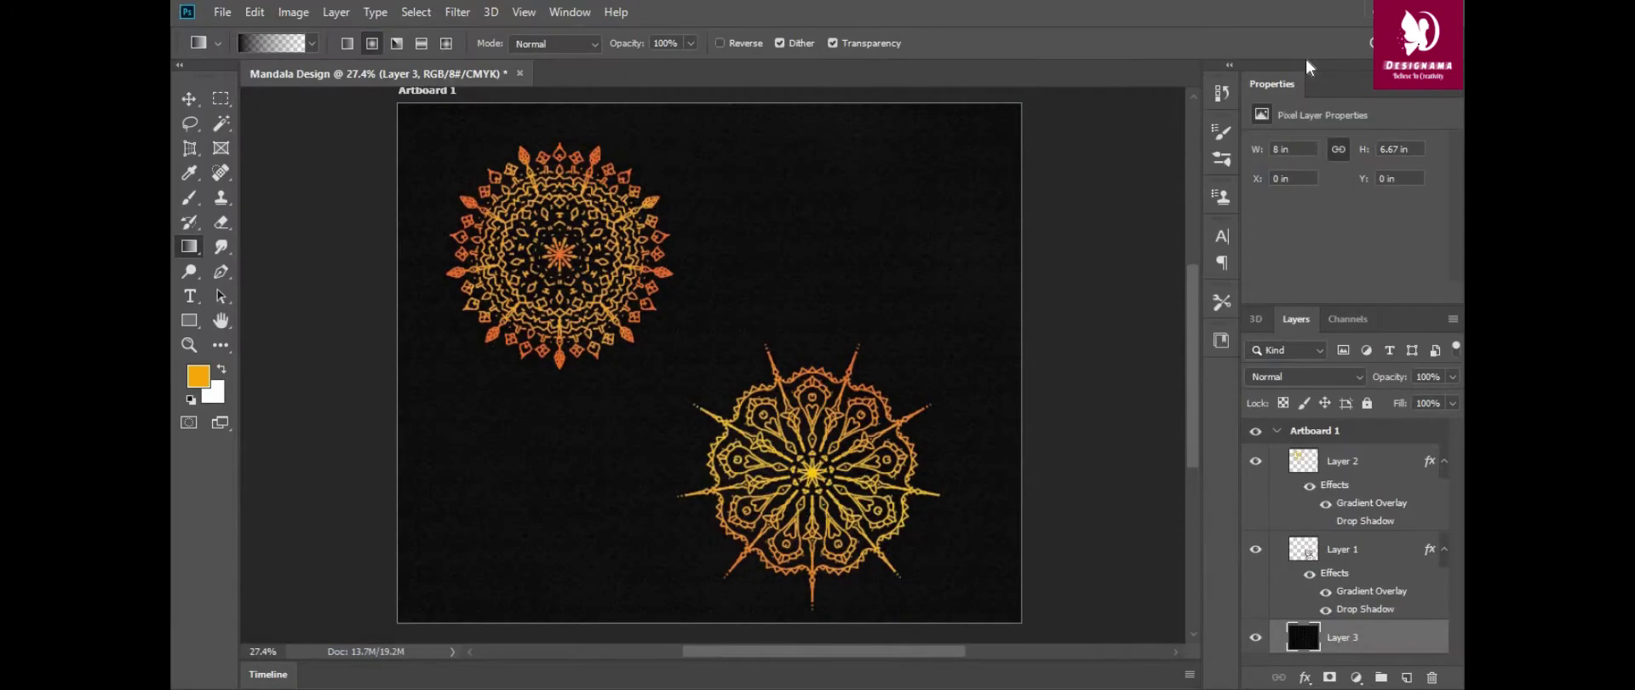
Try the Spatter and Flame filters, dismissing the selected-path error
left_click(458, 12)
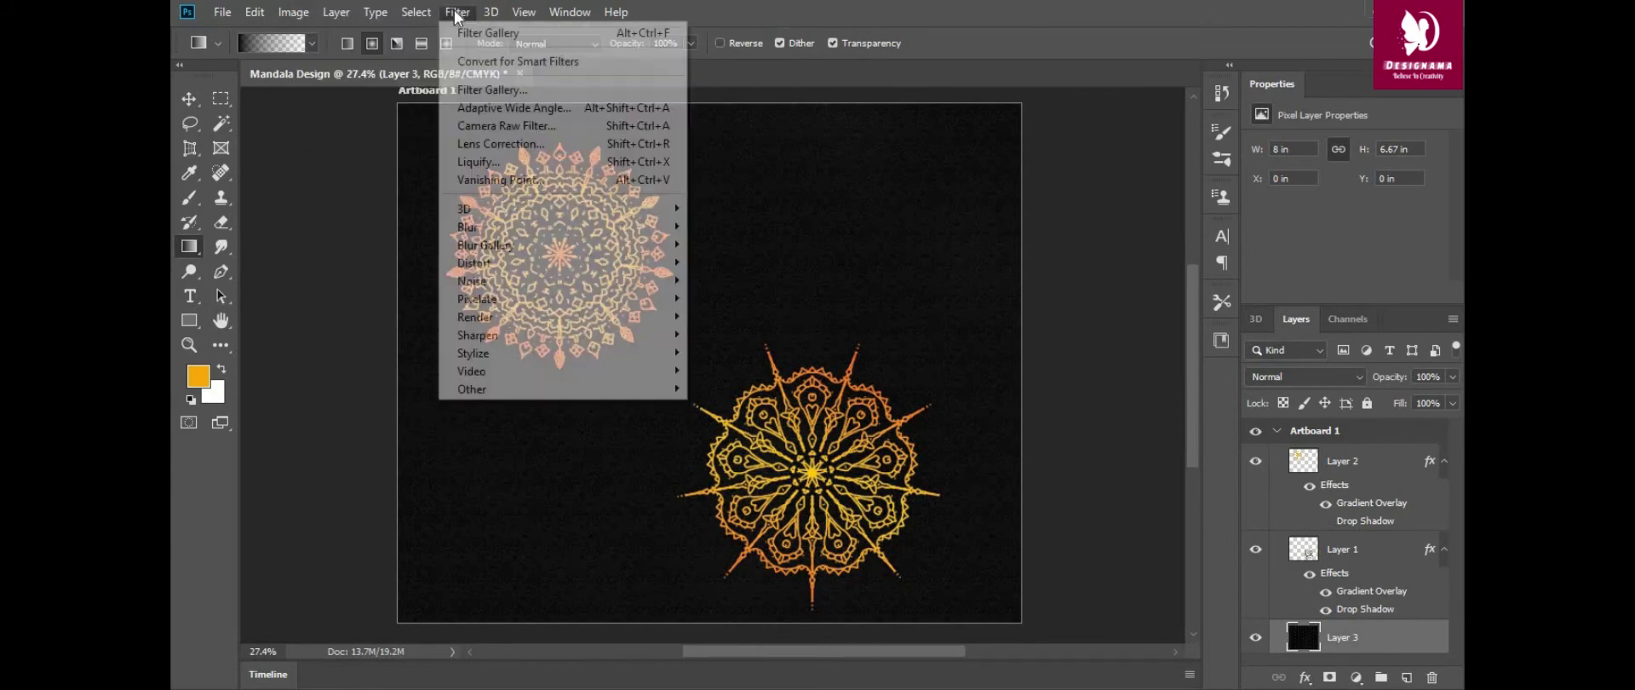
left_click(489, 90)
left_click(1018, 71)
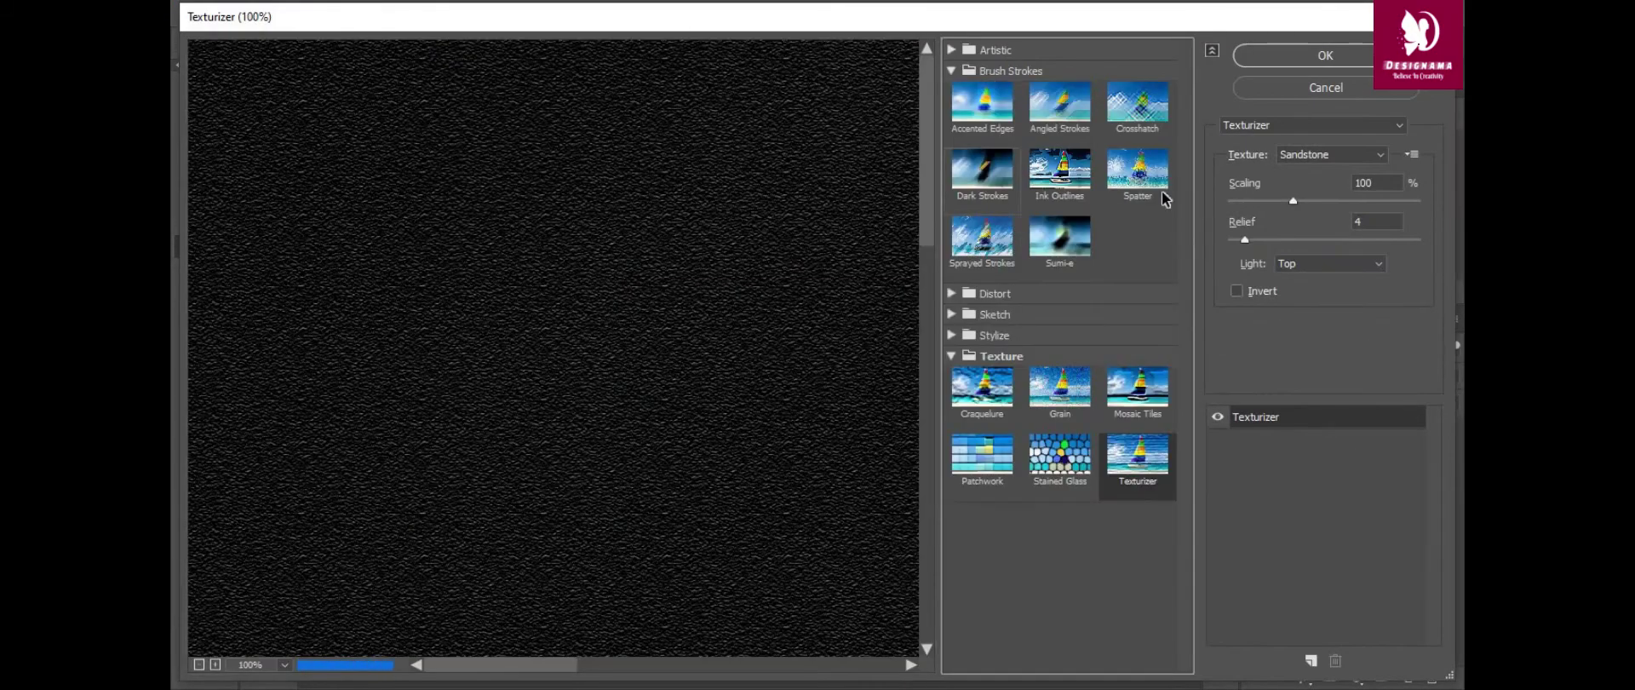
left_click(1138, 175)
left_click(1312, 56)
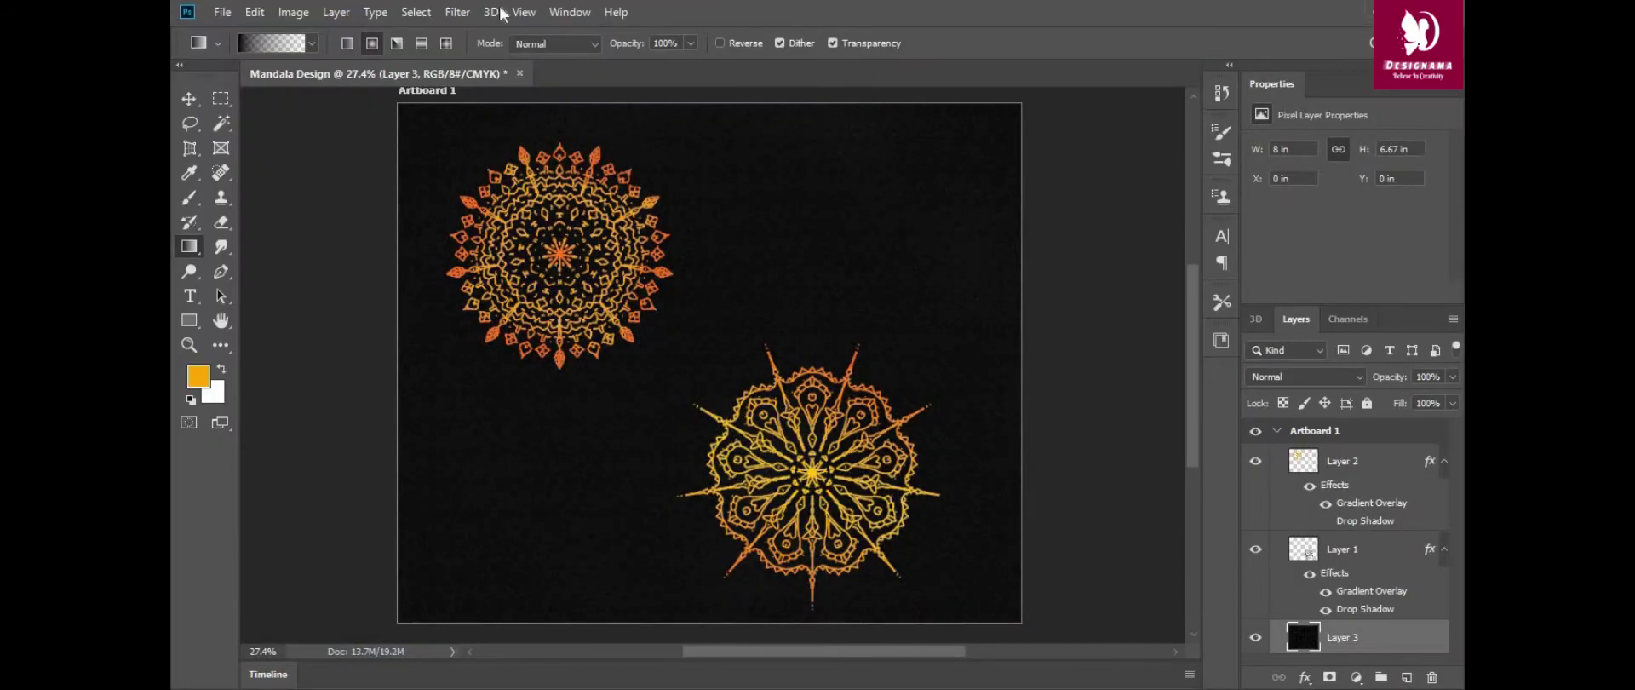
left_click(466, 11)
left_click(490, 91)
left_click(457, 12)
mouse_move(475, 317)
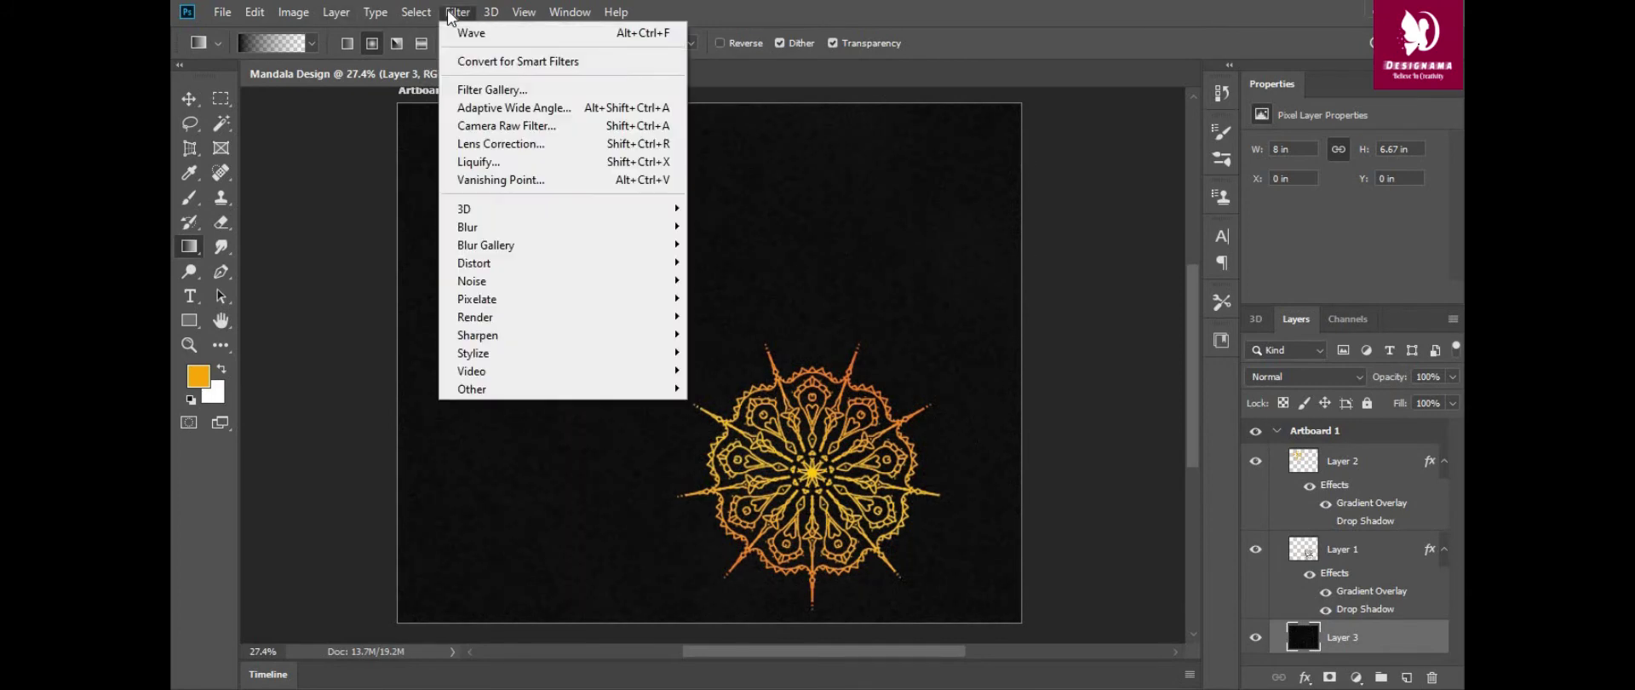
left_click(734, 318)
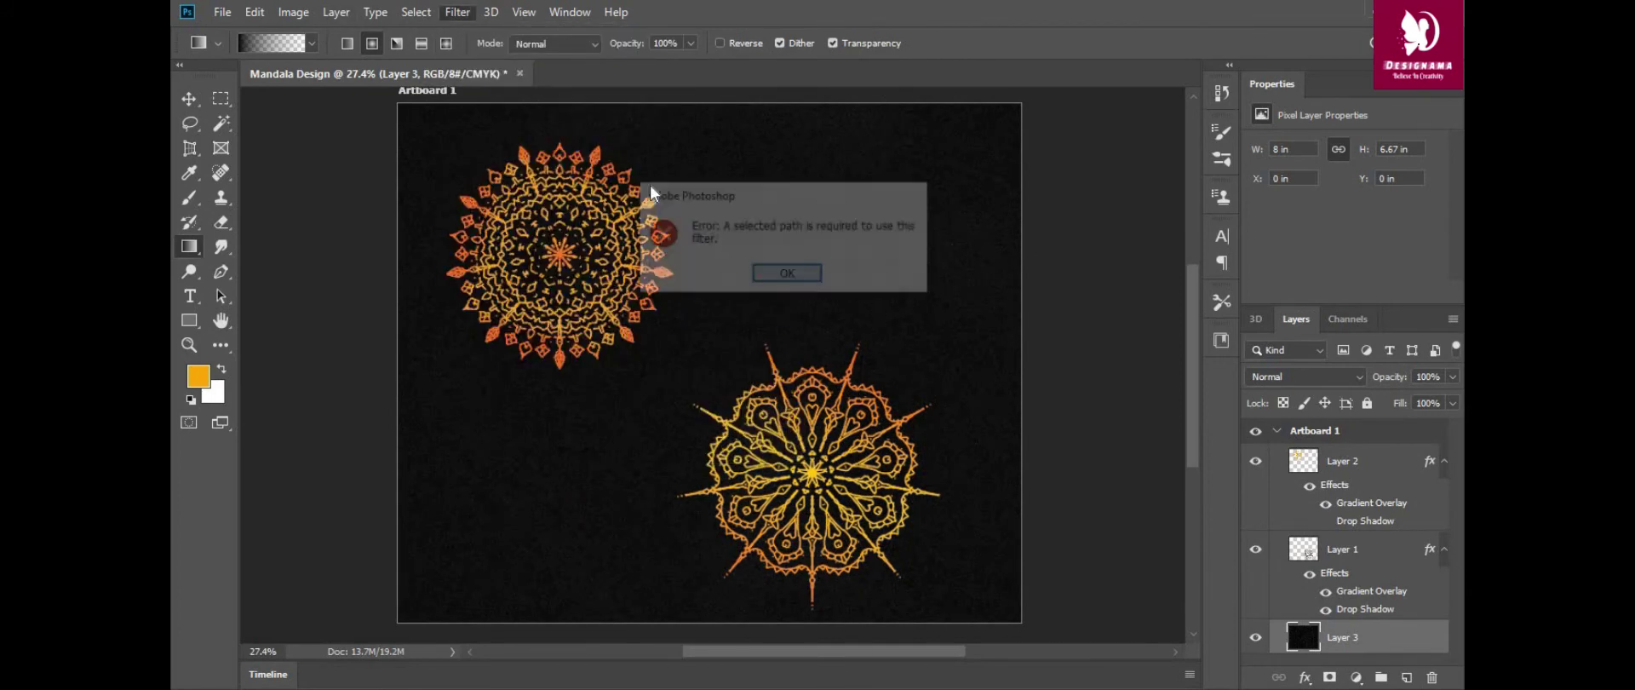
left_click(788, 274)
Set the background's Brightness to -15 and Contrast to 69
left_click(293, 12)
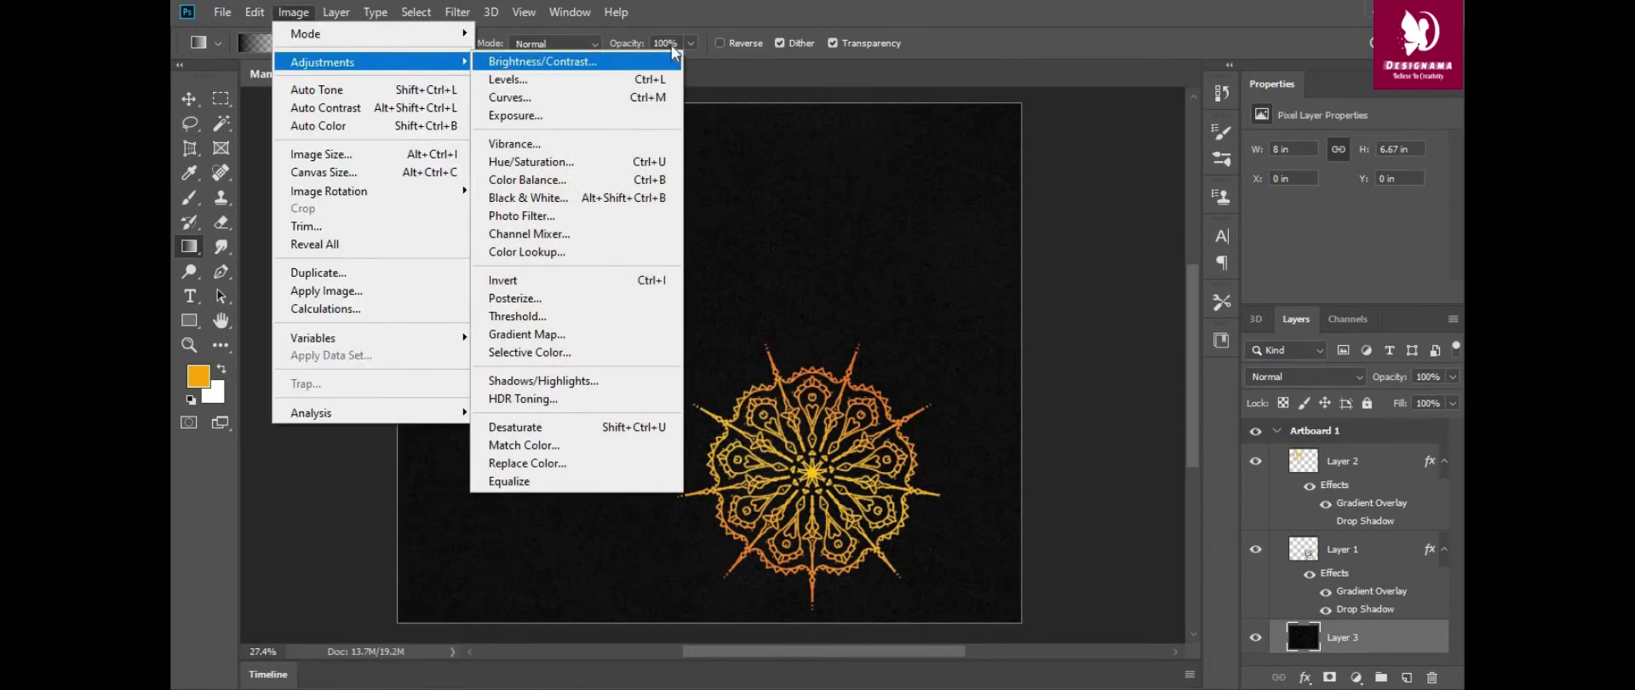
left_click(566, 55)
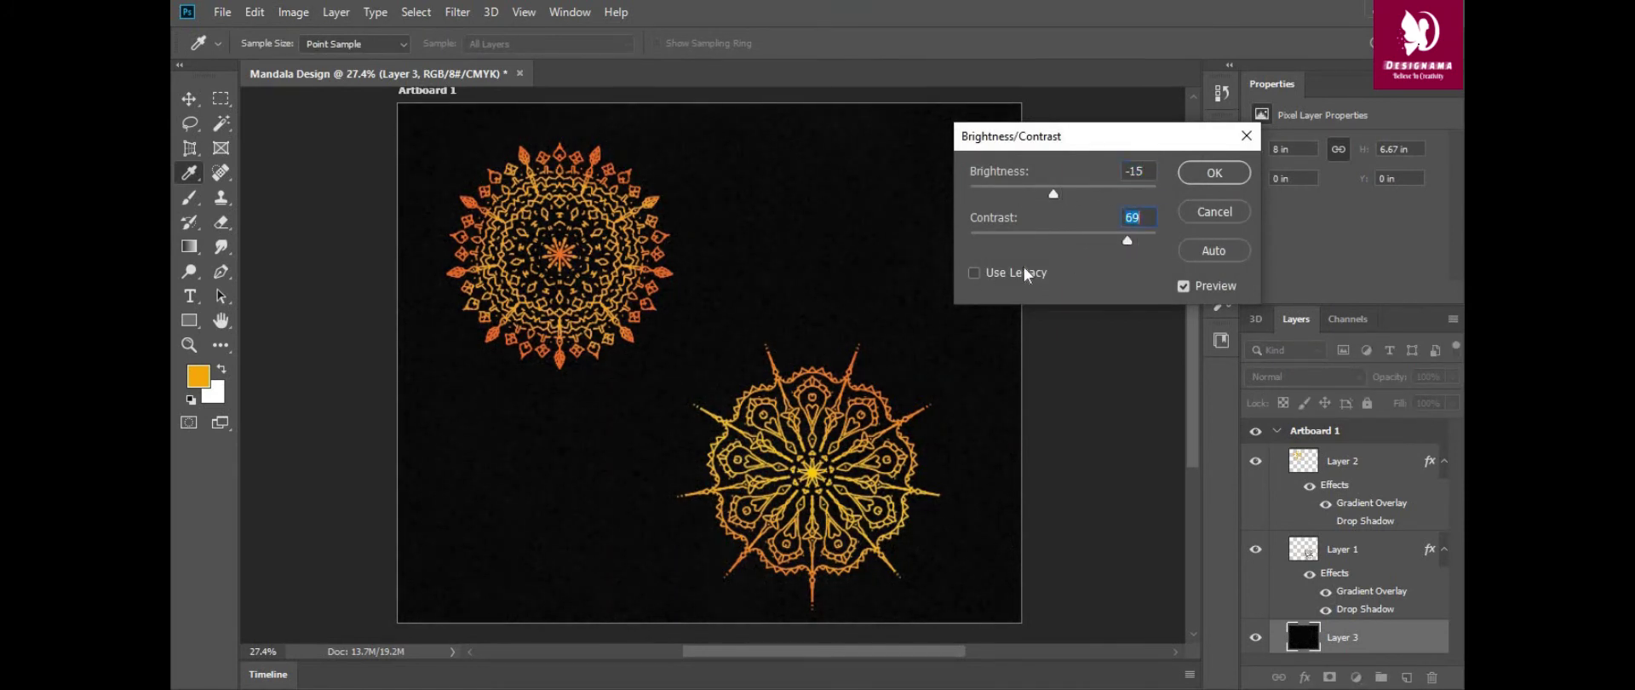
left_click(1209, 177)
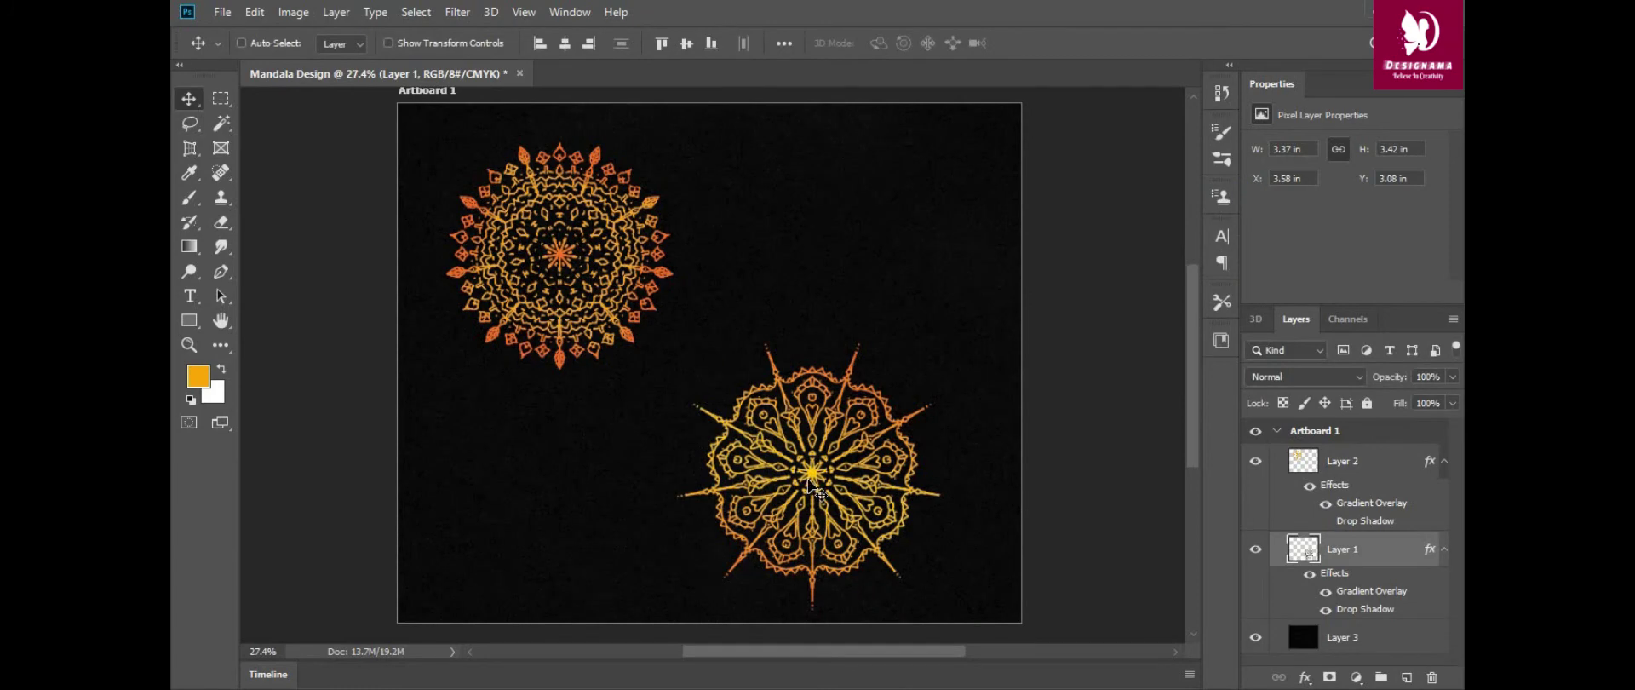
Reposition the lower mandala and shrink a copy into a small top-right mandala
key("ctrl+t")
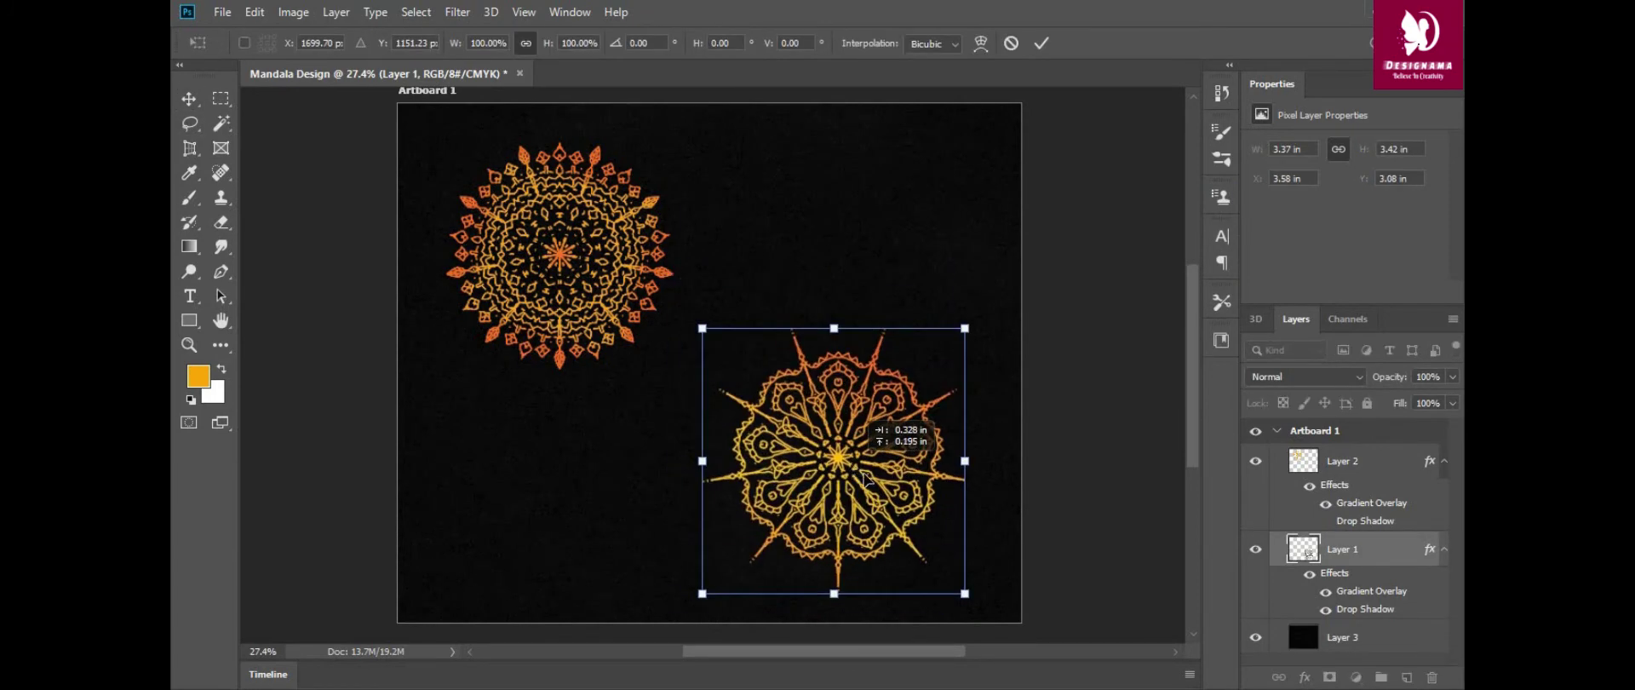
mouse_move(839, 430)
left_mouse_down()
mouse_move(876, 426)
mouse_move(873, 189)
left_mouse_up()
key("Return")
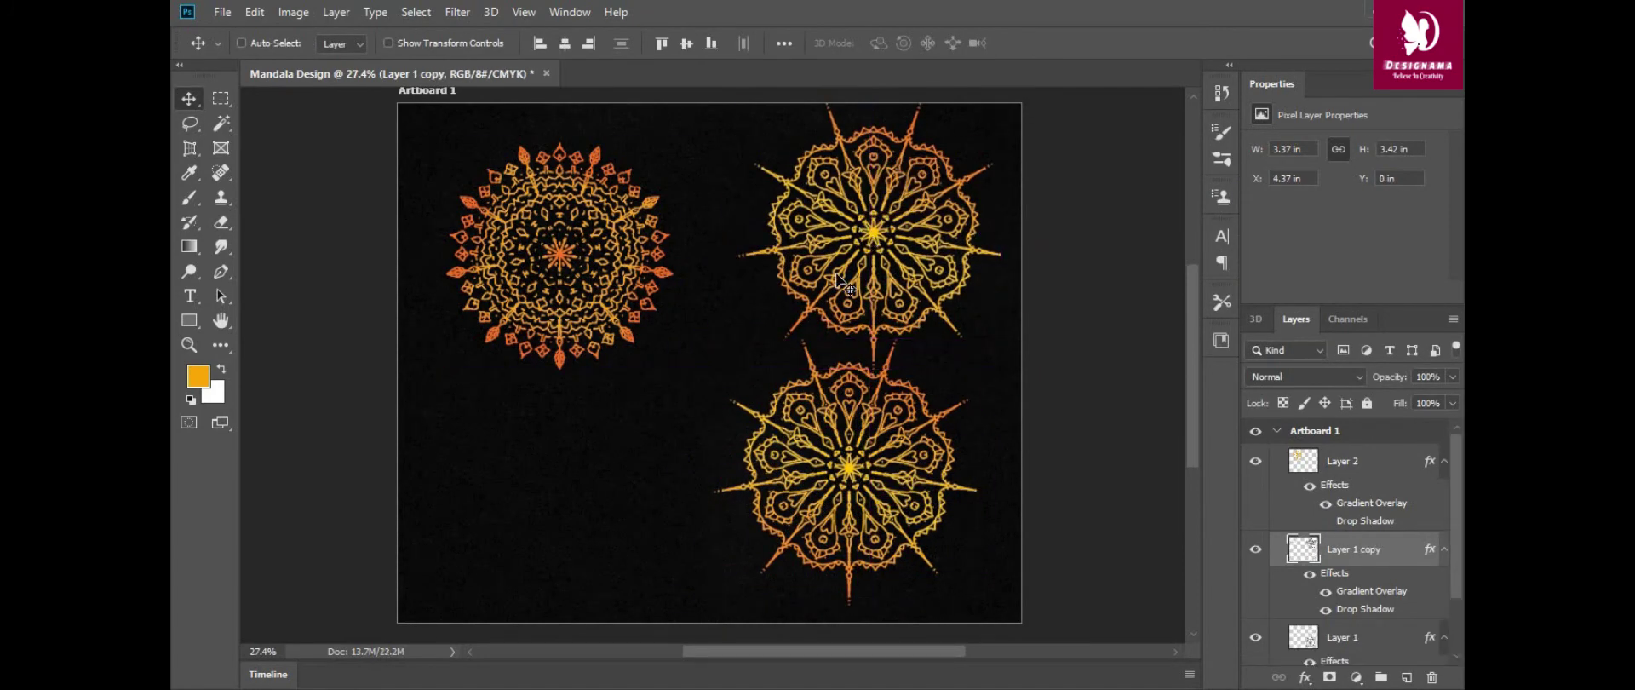
key("ctrl+t")
left_click_drag(741, 369, 896, 184)
key("Return")
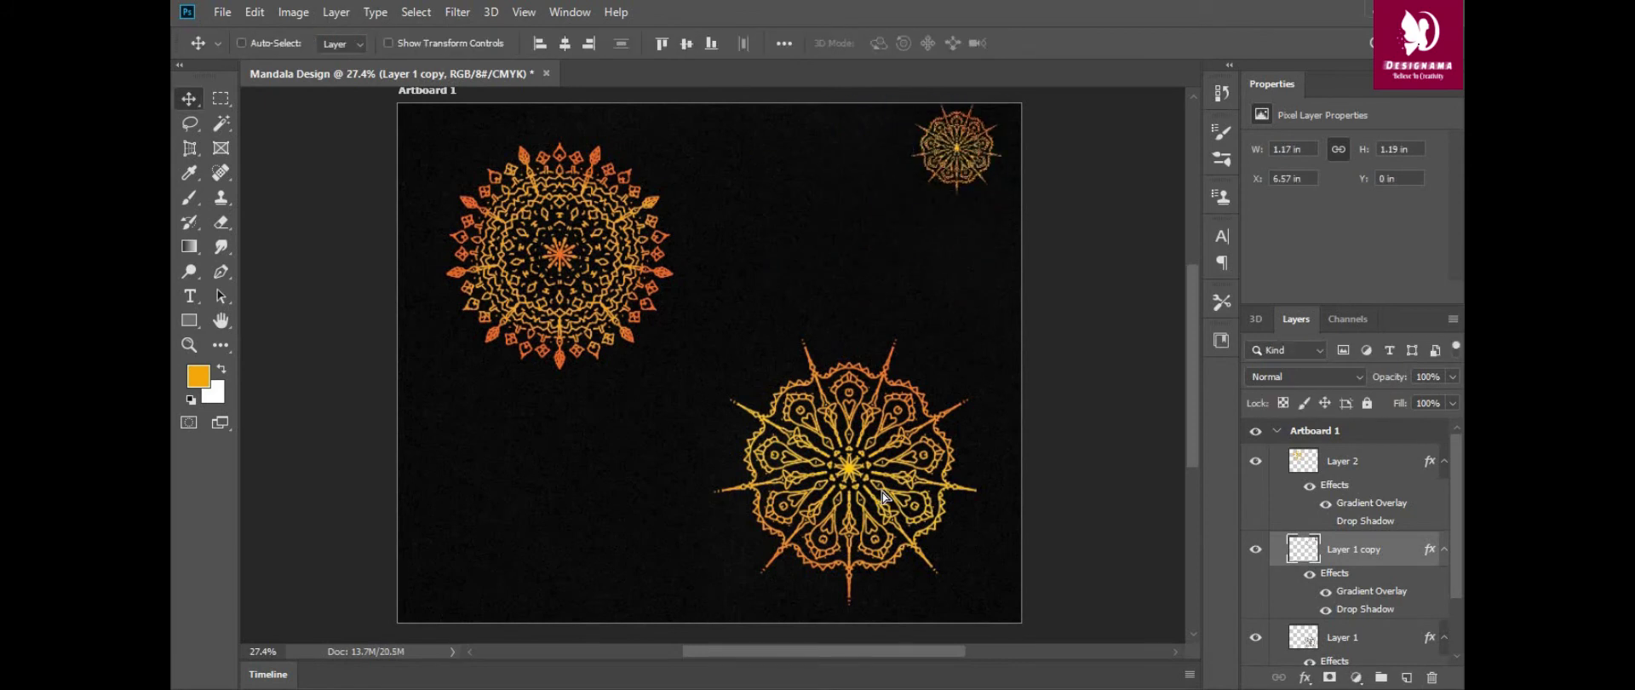
Move the upper-left mandala up and to the left
left_click(1355, 463)
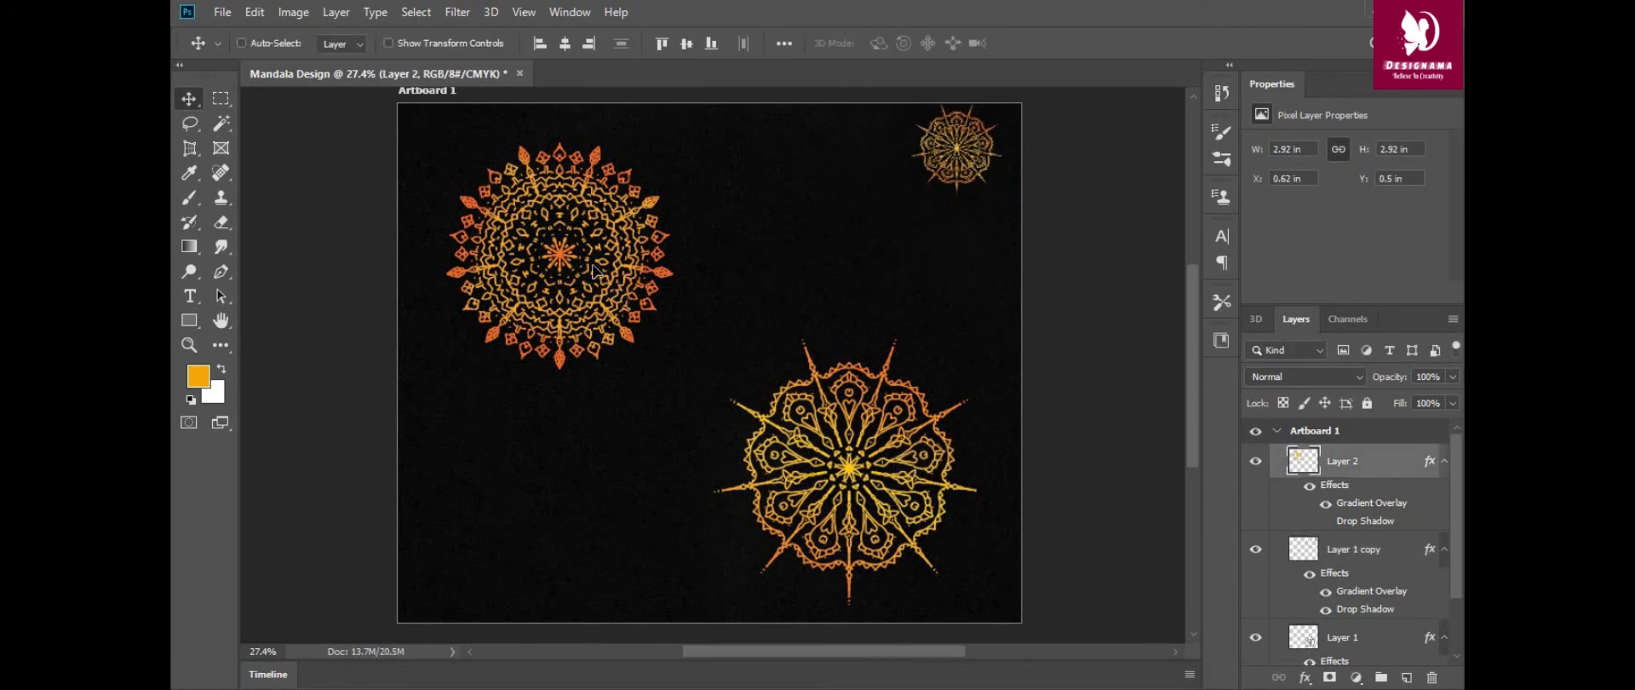
left_click_drag(878, 509, 772, 474)
scroll(1300, 511, "down", 1)
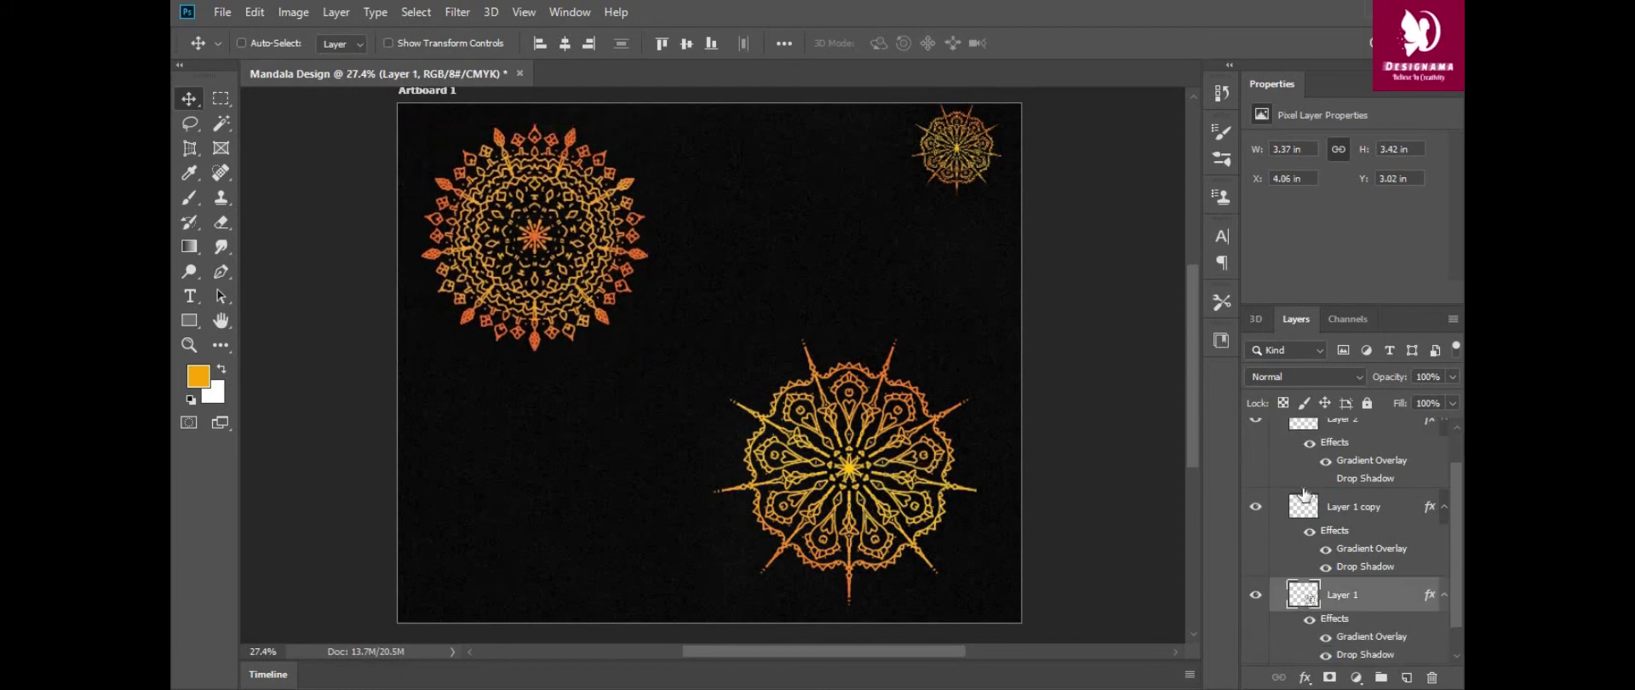
mouse_move(523, 276)
left_mouse_down()
mouse_move(549, 287)
mouse_move(550, 500)
left_mouse_up()
Duplicate the upper-left mandala and scale the copy down into the bottom-left corner
key("ctrl+t")
left_click(1041, 43)
key("ctrl+t")
mouse_move(648, 358)
left_mouse_down()
mouse_move(538, 482)
mouse_move(588, 425)
left_mouse_up()
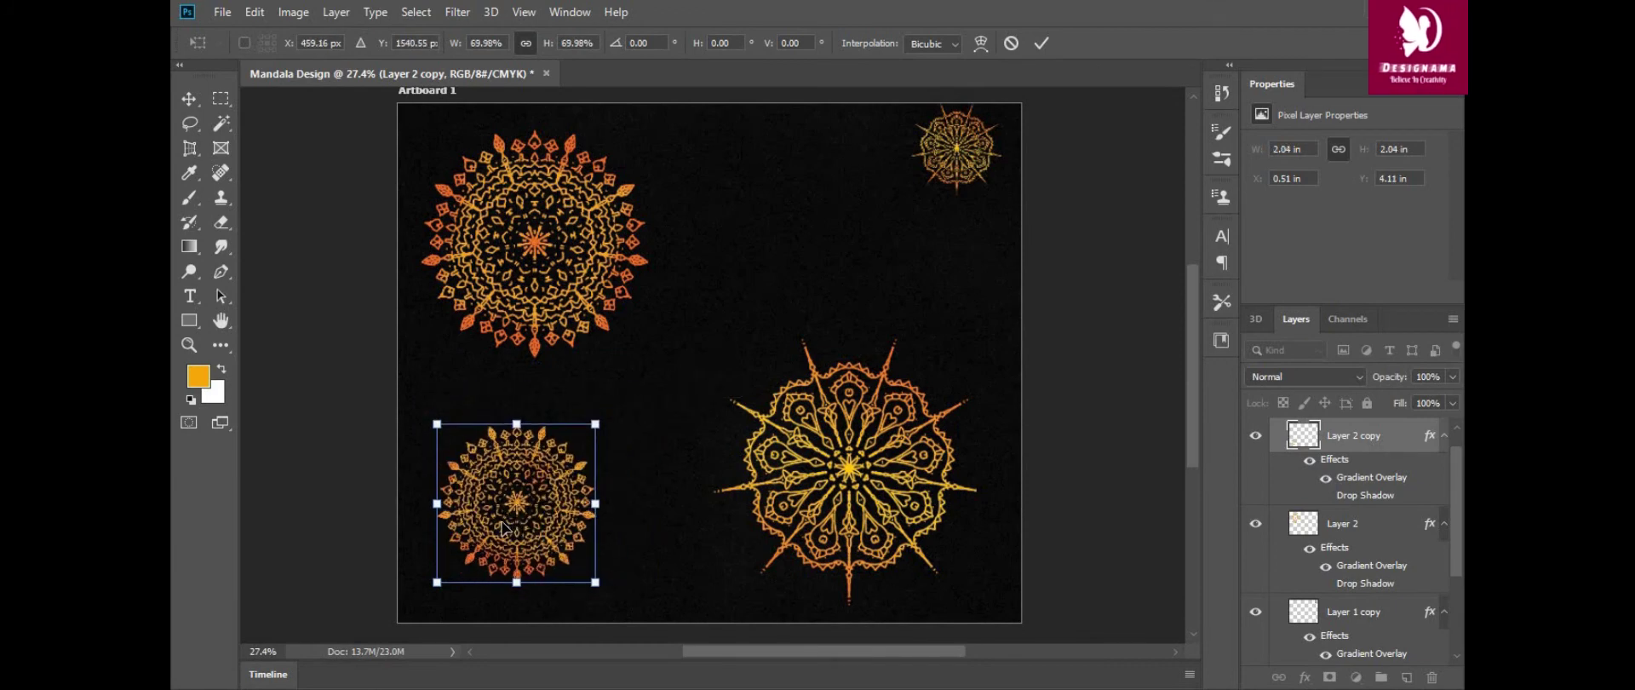
left_click_drag(502, 522, 411, 641)
Rotate the bottom-left mandala copy and fine-tune its position
scroll(499, 598, "down", 3)
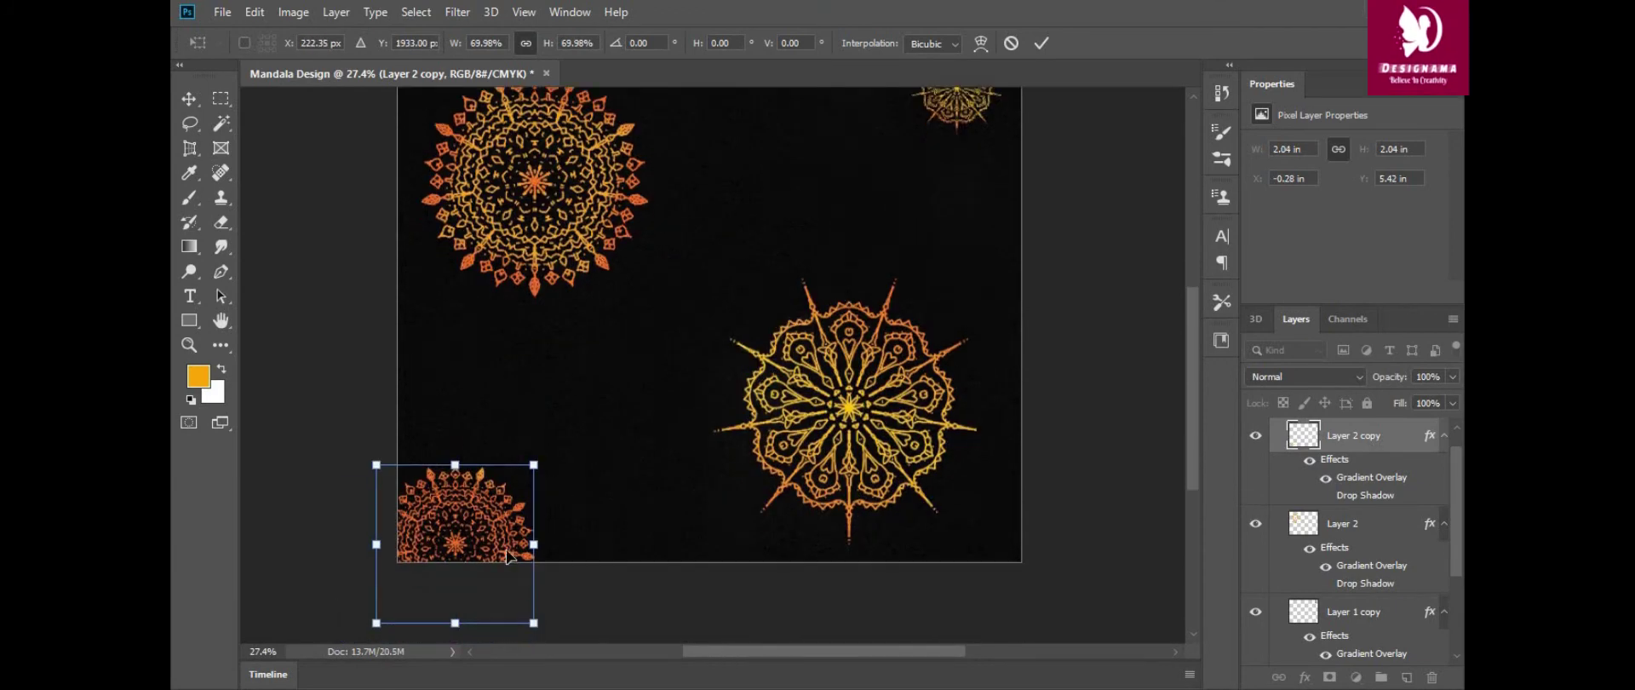
left_click_drag(511, 527, 545, 613)
left_click_drag(477, 468, 460, 494)
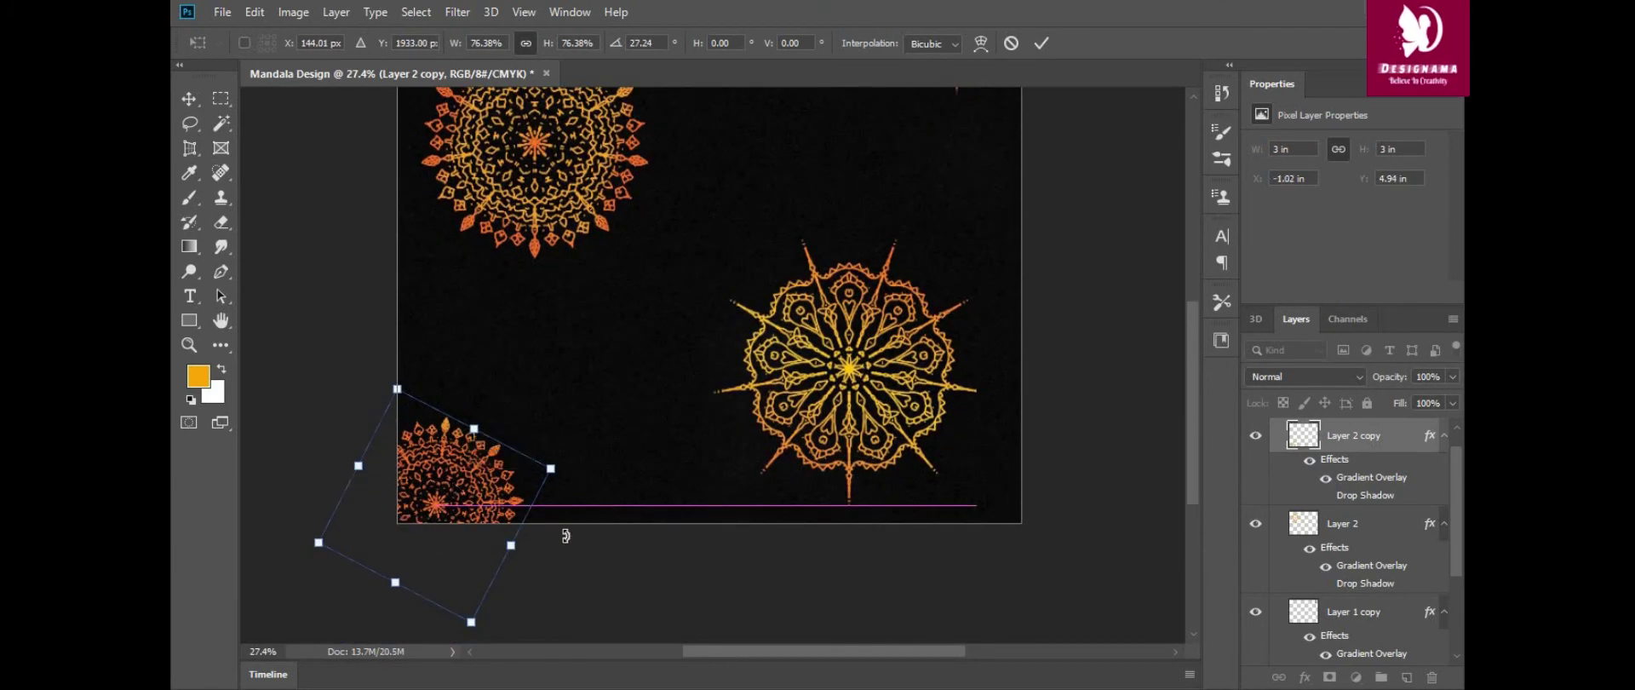
key("Return")
scroll(681, 383, "up", 2)
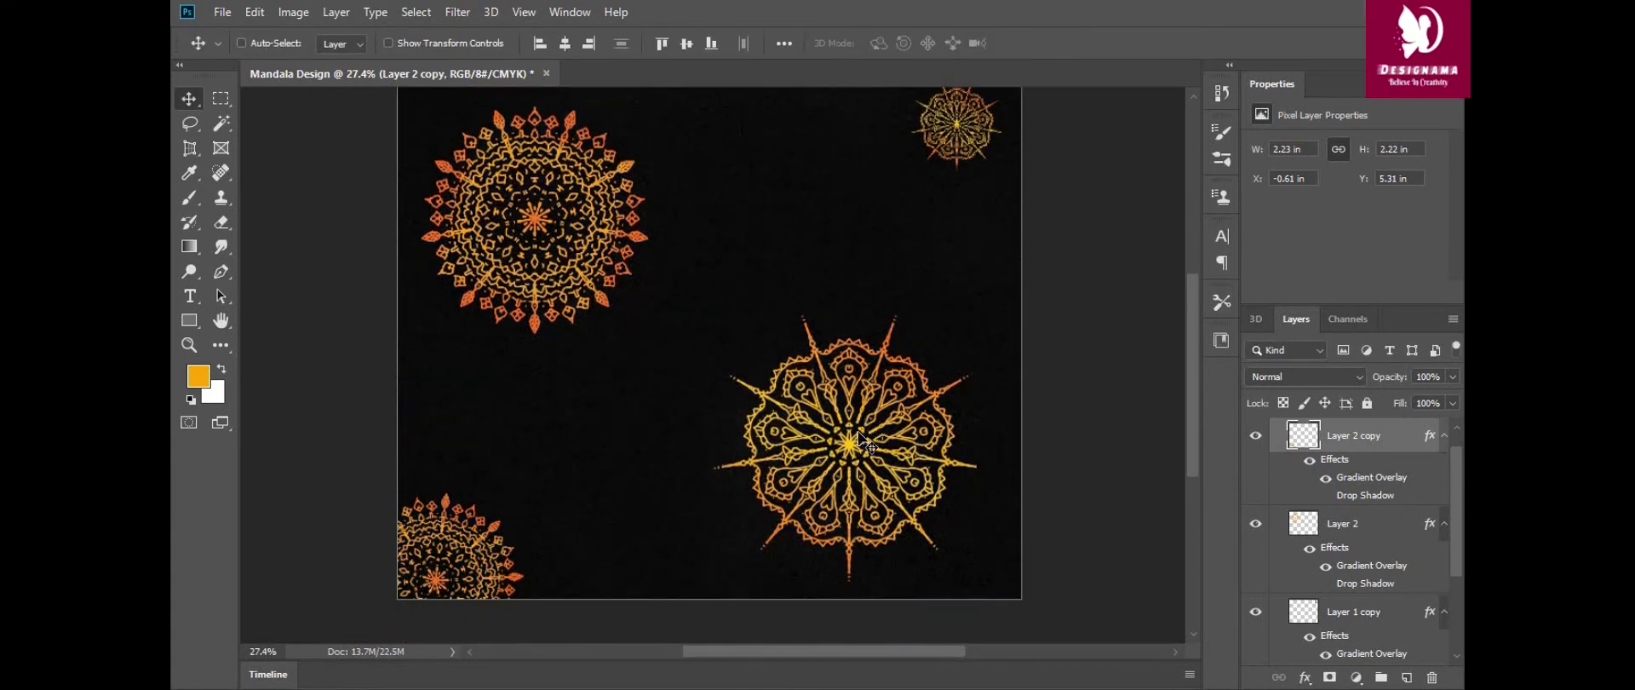
scroll(930, 304, "up", 1)
left_click_drag(968, 179, 565, 243)
scroll(894, 321, "down", 1)
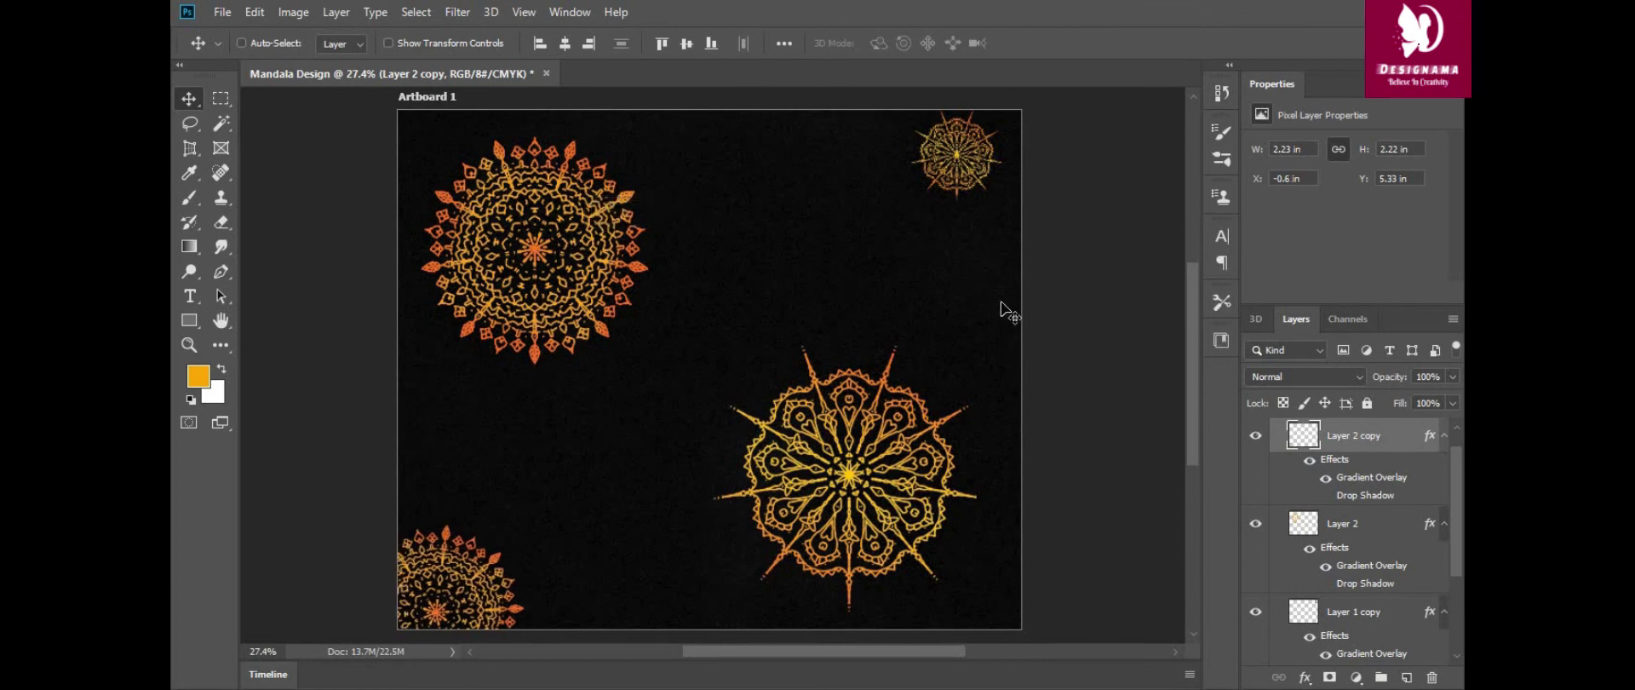
Type the title 'Mandala Design' on the artboard
left_click(190, 296)
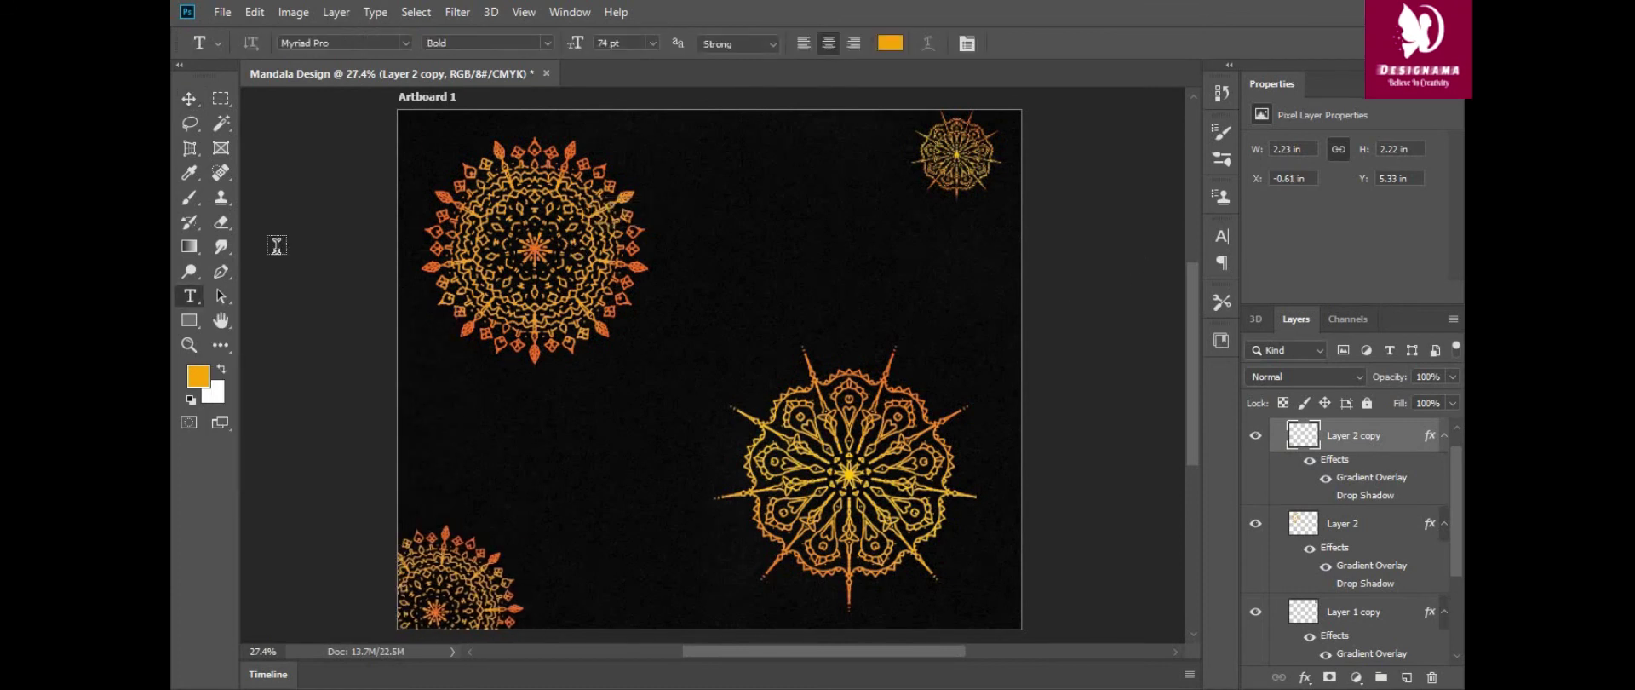
left_click(747, 255)
type("Mandala")
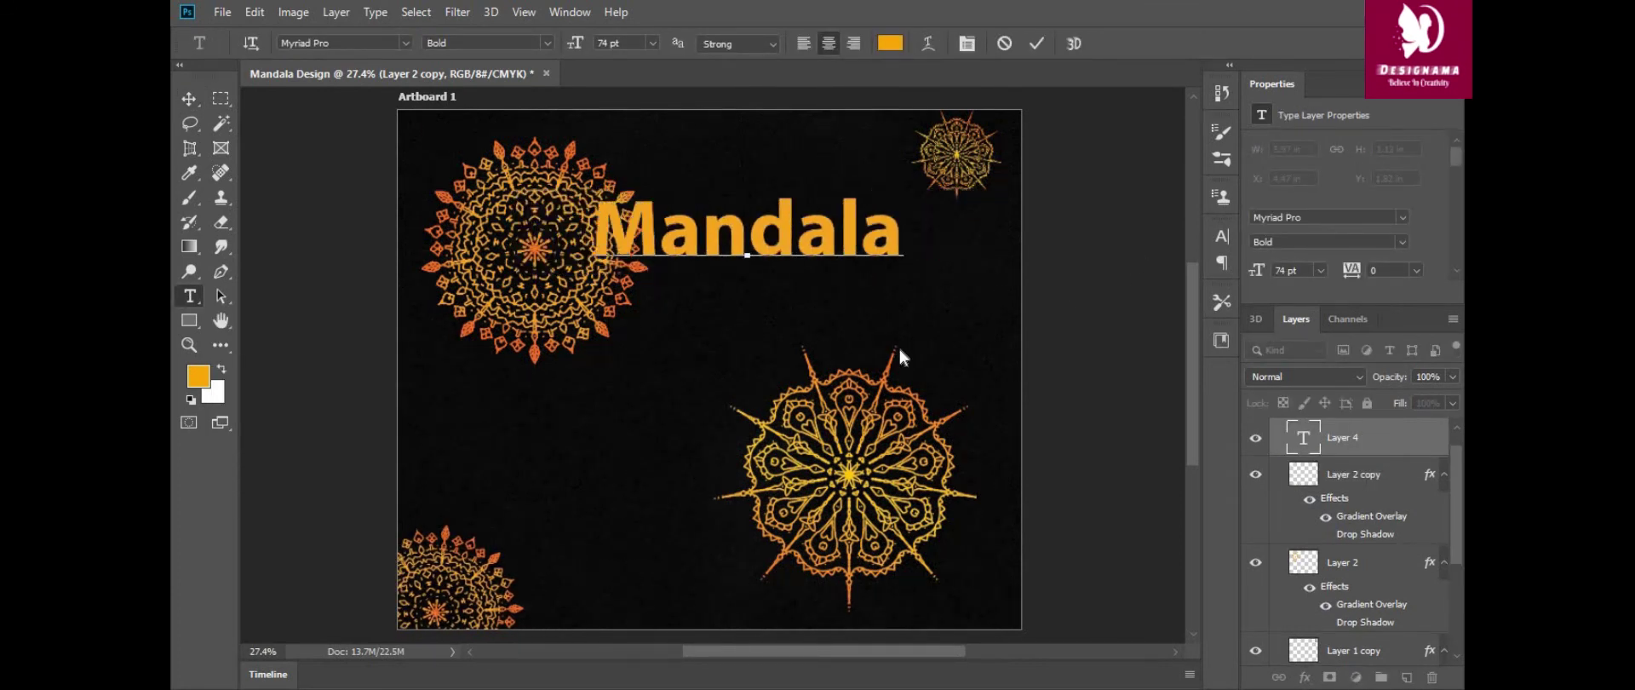
type(" Design")
Make the title 30 pt and move it between the mandalas
left_click(652, 42)
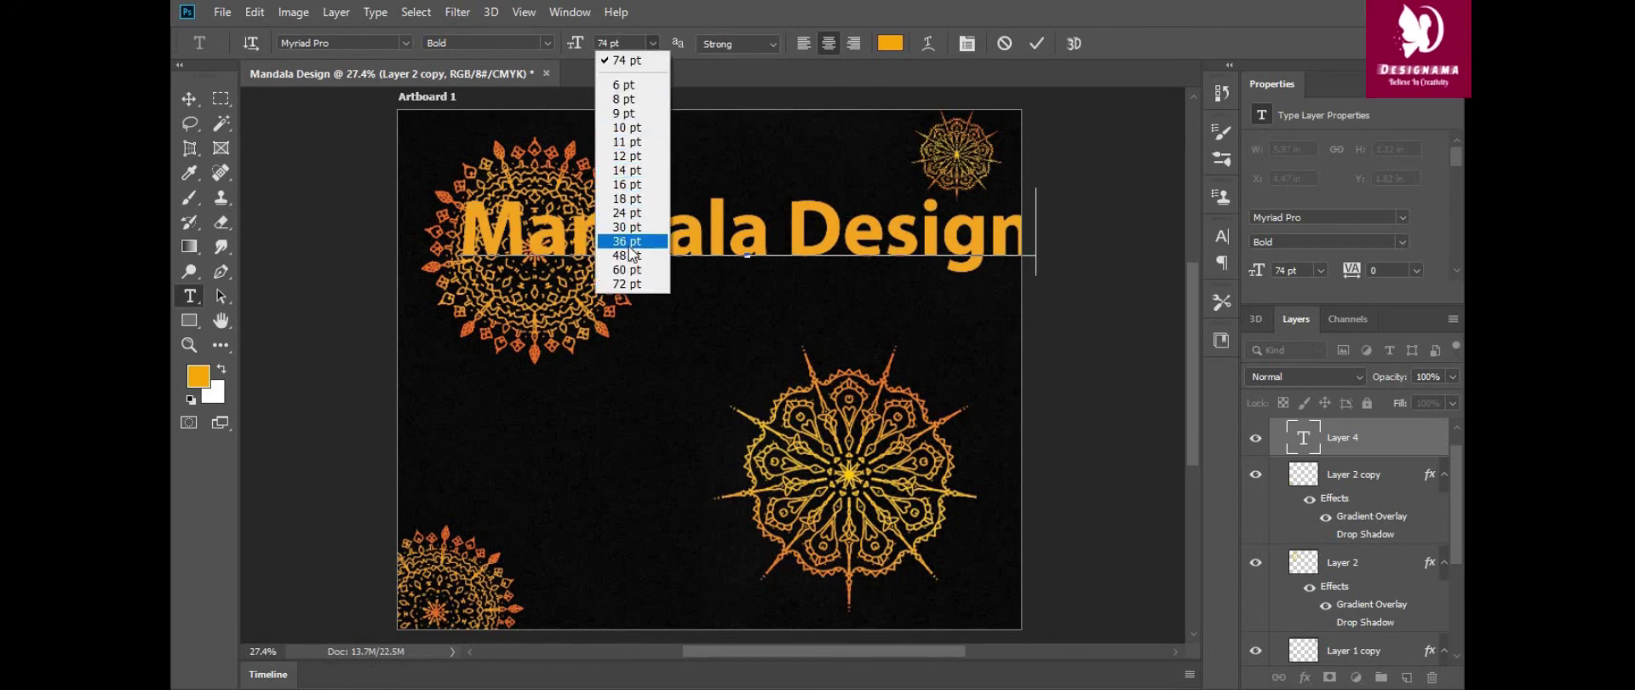
key("Escape")
key("ctrl+a")
left_click(653, 43)
left_click(640, 226)
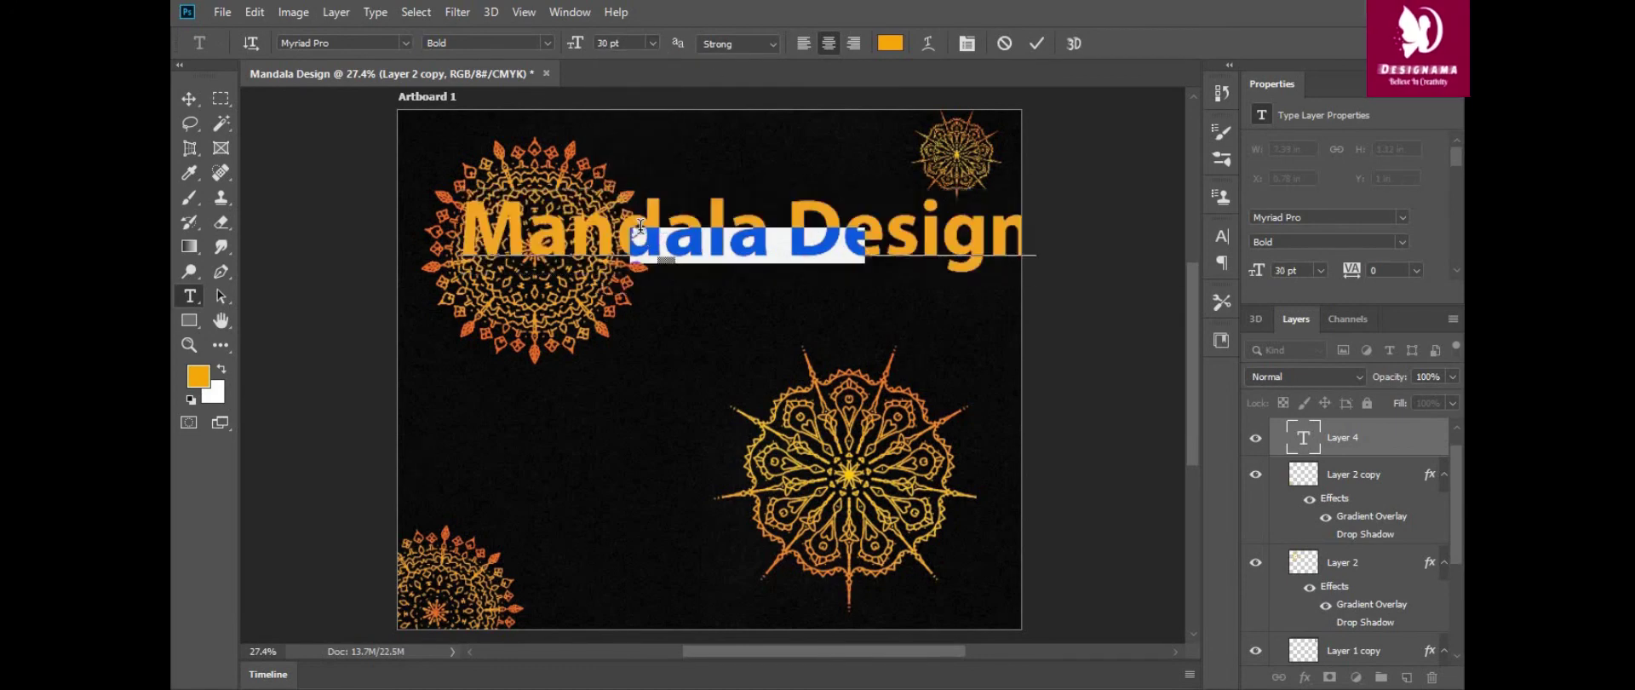
key("ctrl+Return")
key("v")
left_click_drag(696, 253, 791, 287)
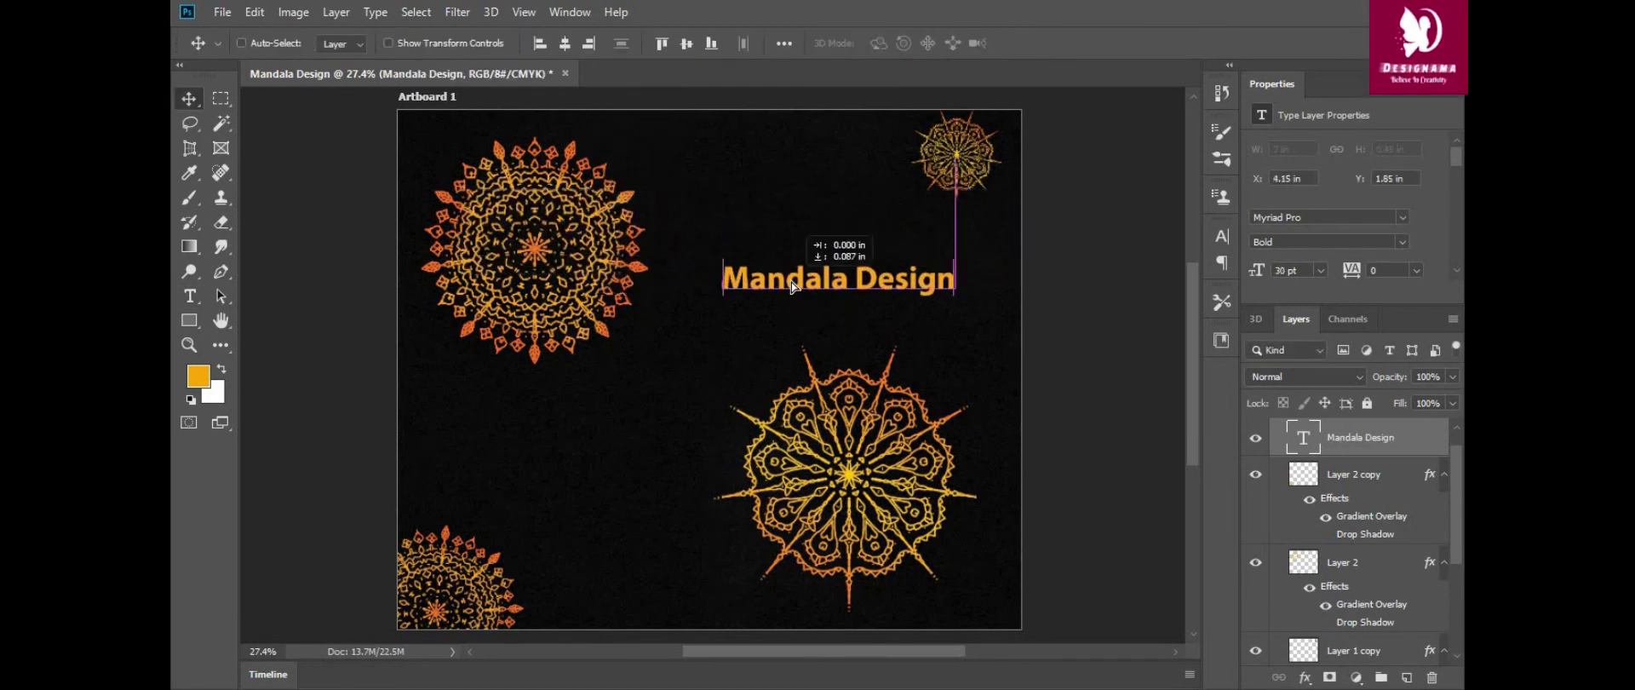
Draw and undo a custom shape over the title, then choose Save As
left_click(189, 321)
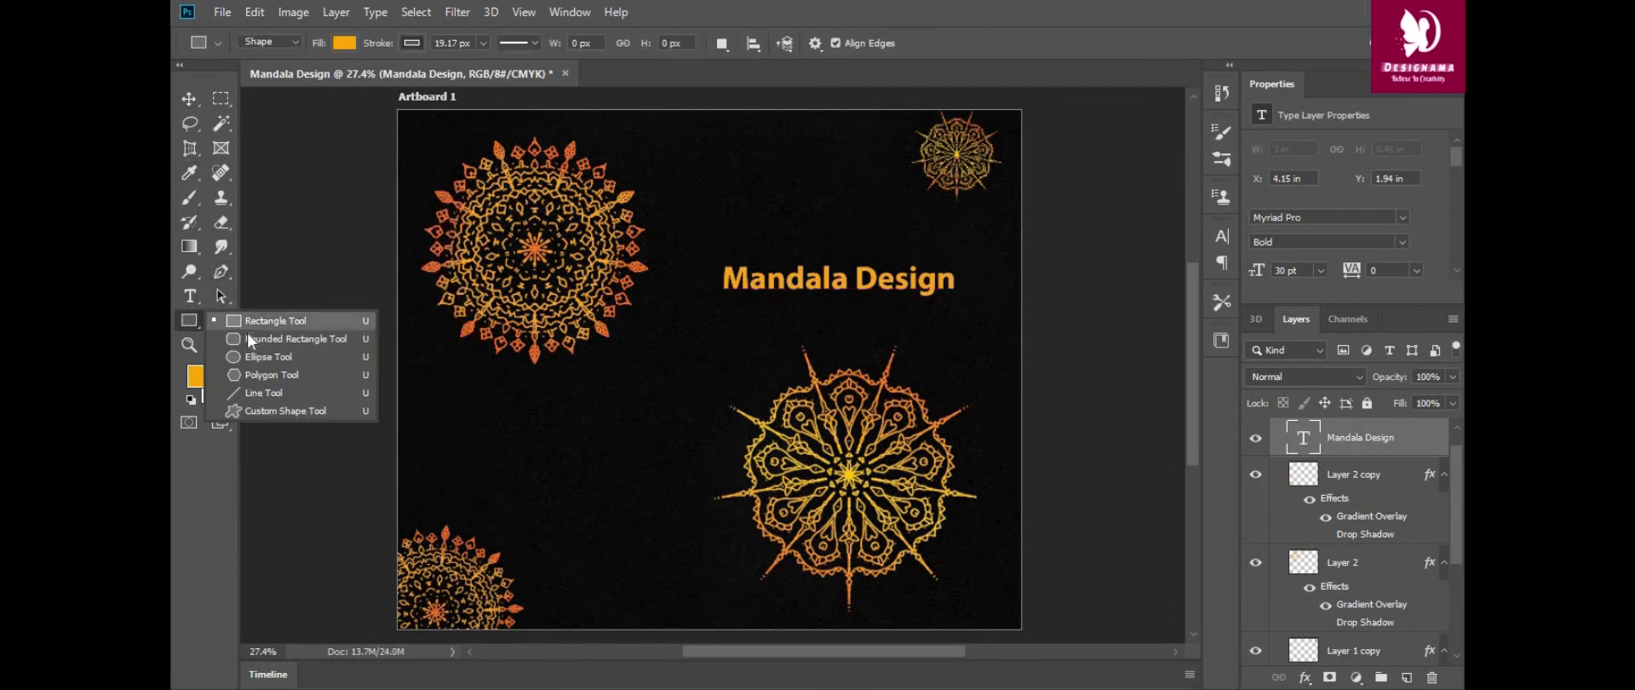
left_click(262, 411)
left_click_drag(705, 260, 992, 307)
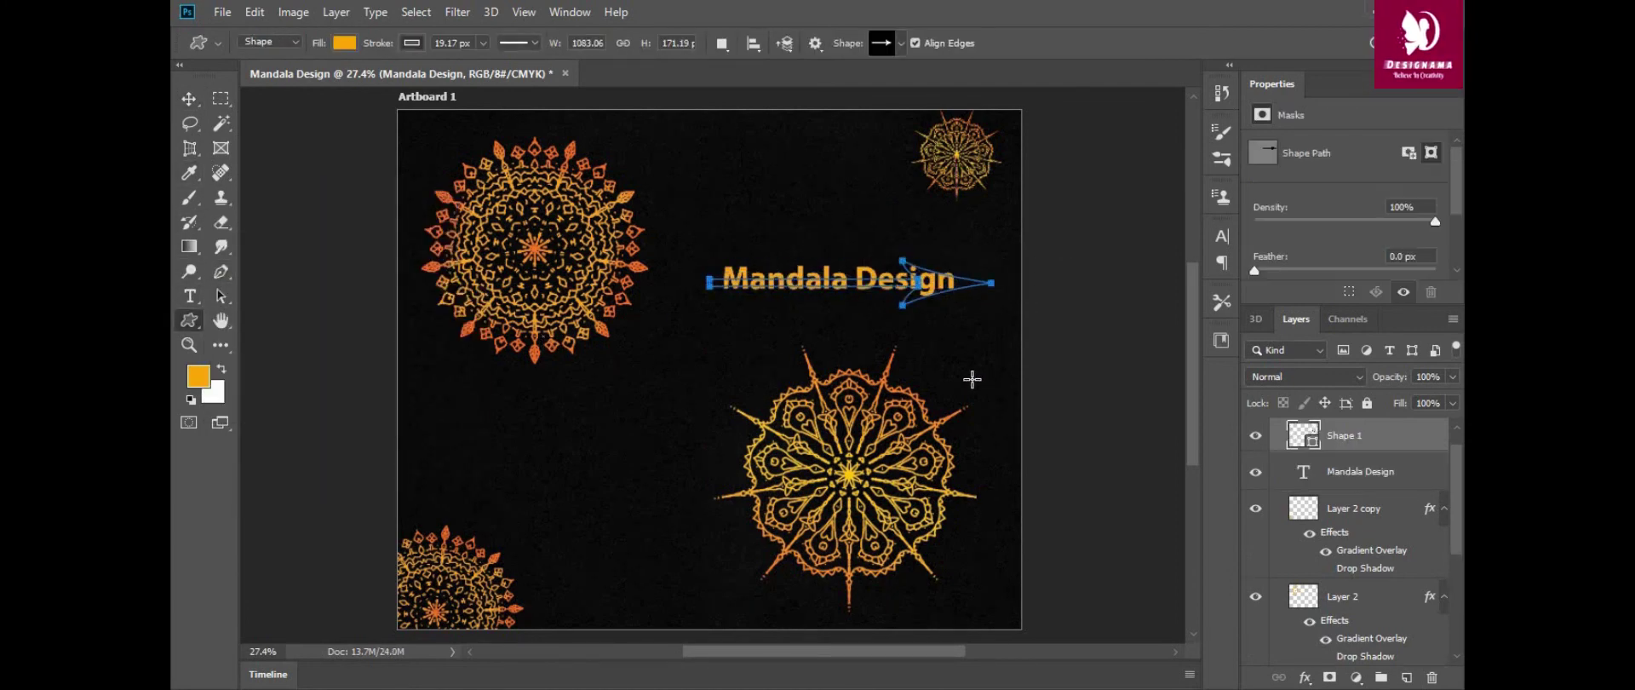
key("ctrl+z")
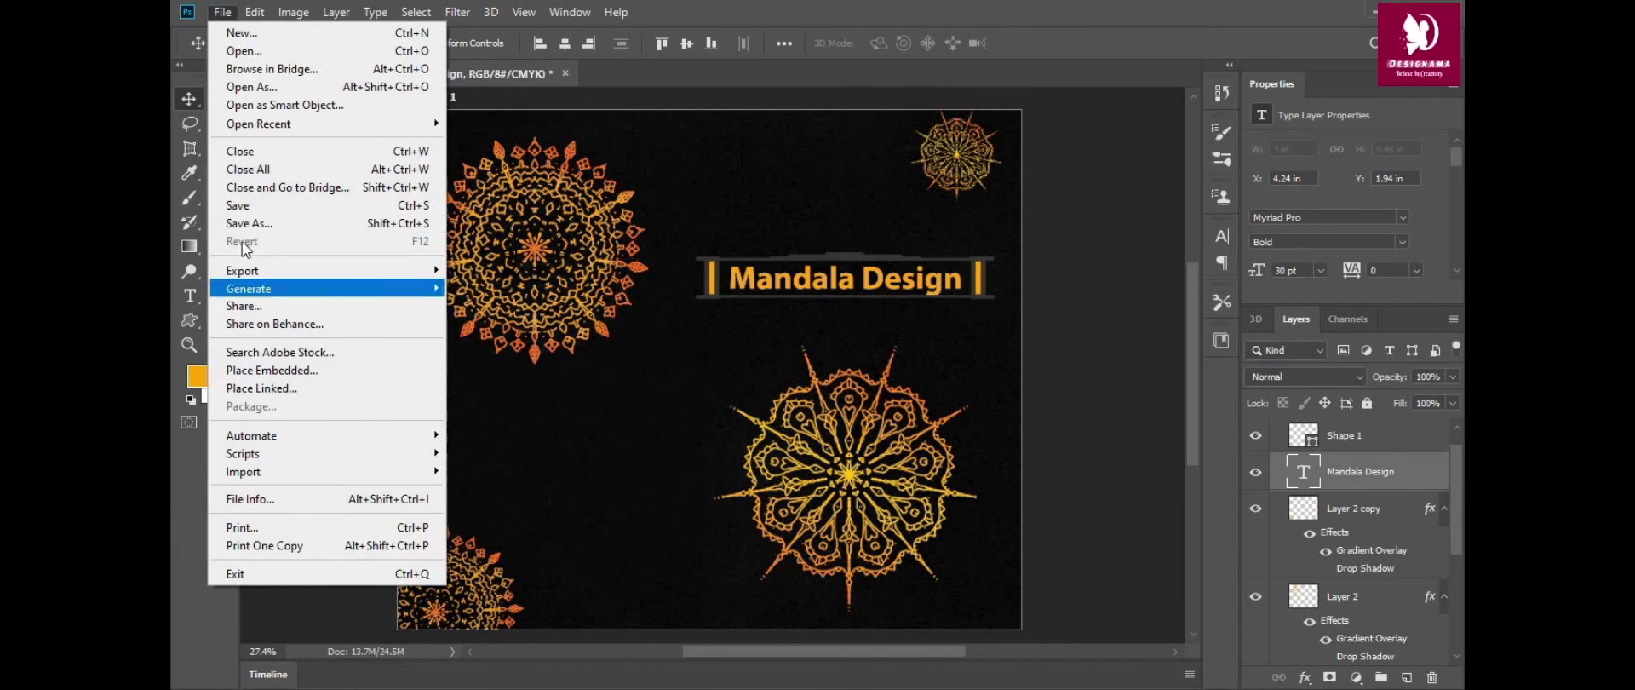
left_click(249, 225)
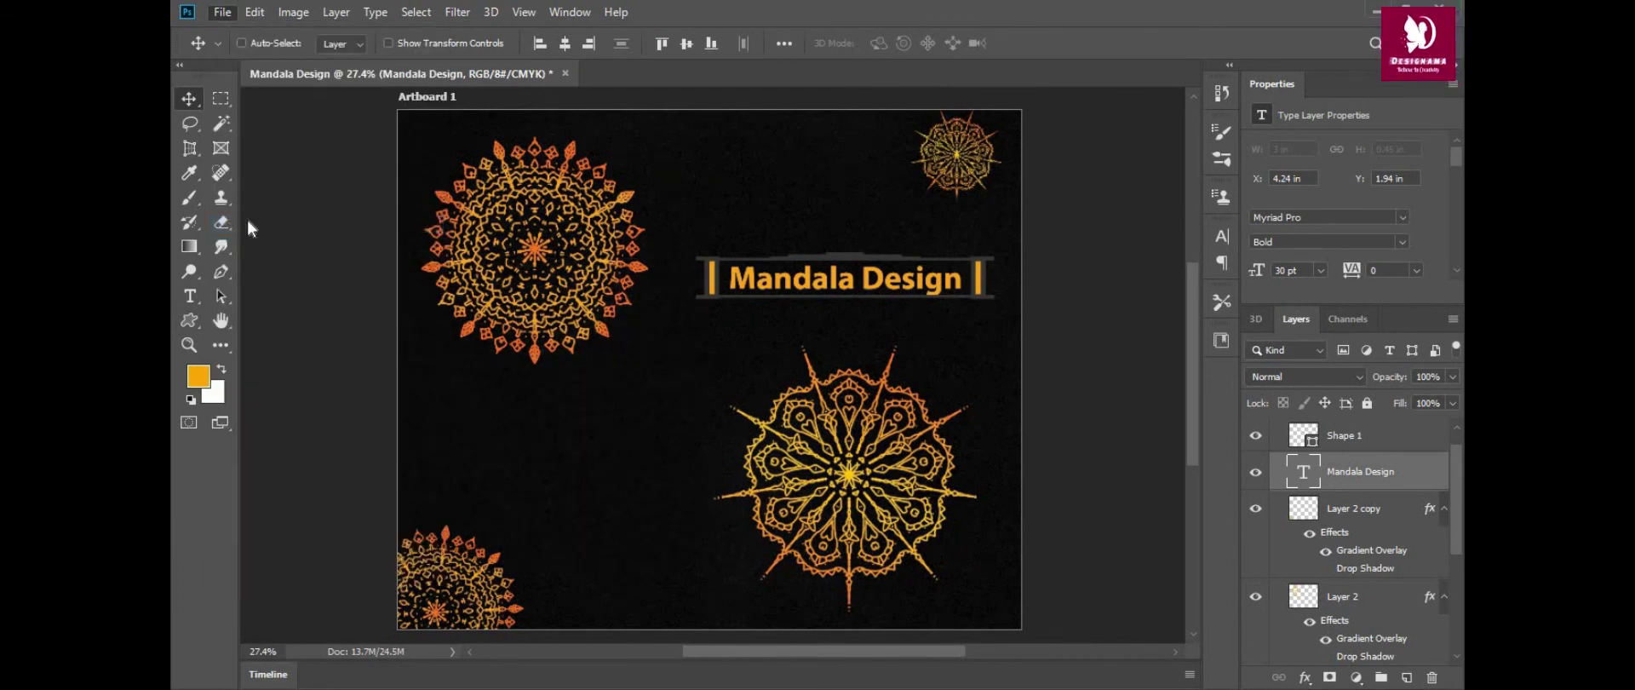